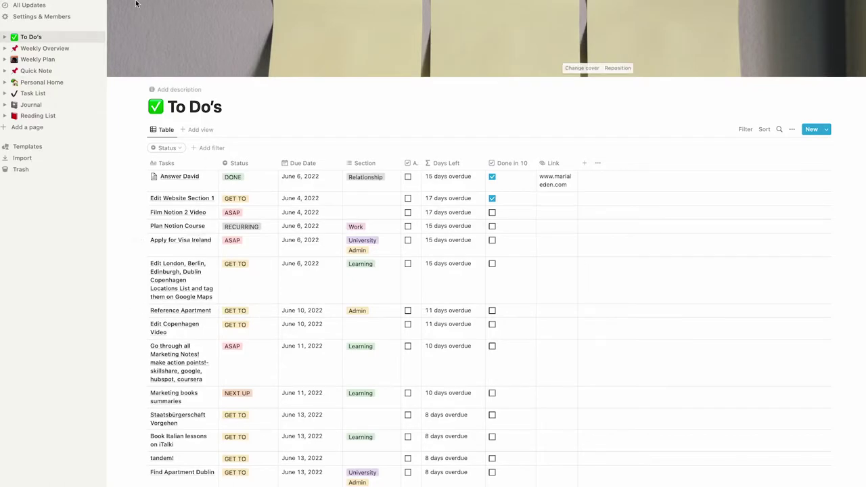
Open the Weekly Overview page and look through its priorities, progress bars and To Do's calendar
click(59, 49)
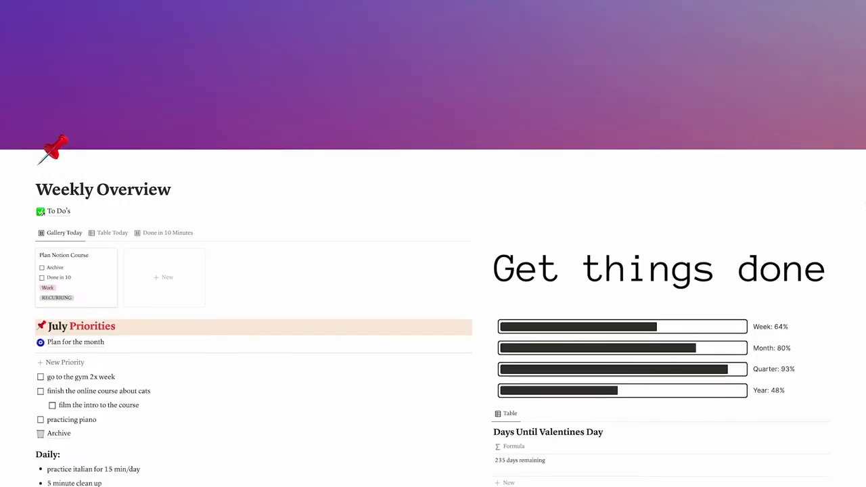
scroll(433, 270, down, 5)
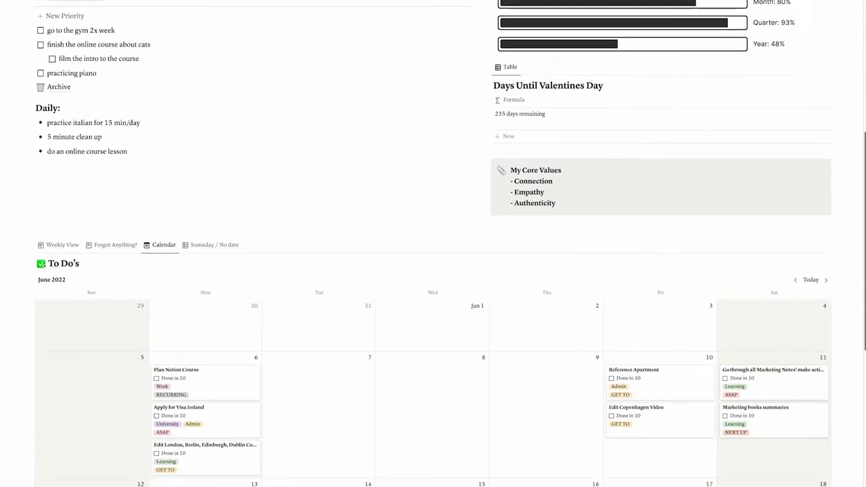
scroll(433, 271, down, 4)
click(62, 22)
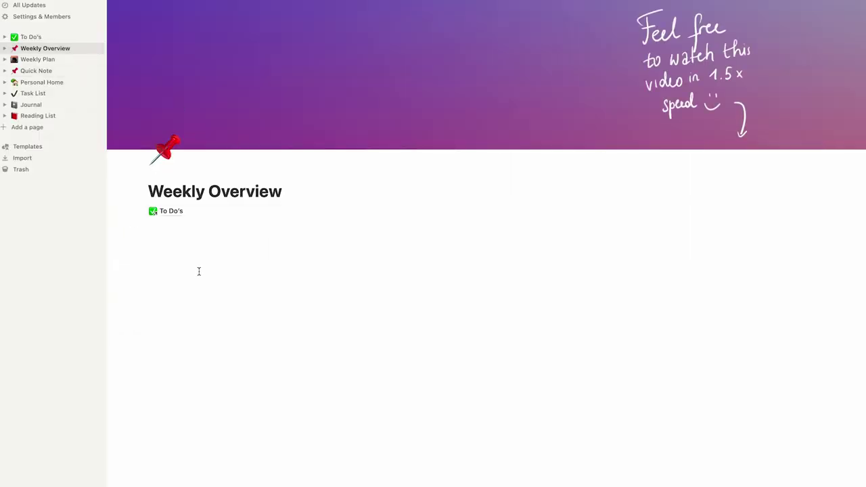
Open the Weekly Plan page and look at the block actions of its TO DO database
click(49, 62)
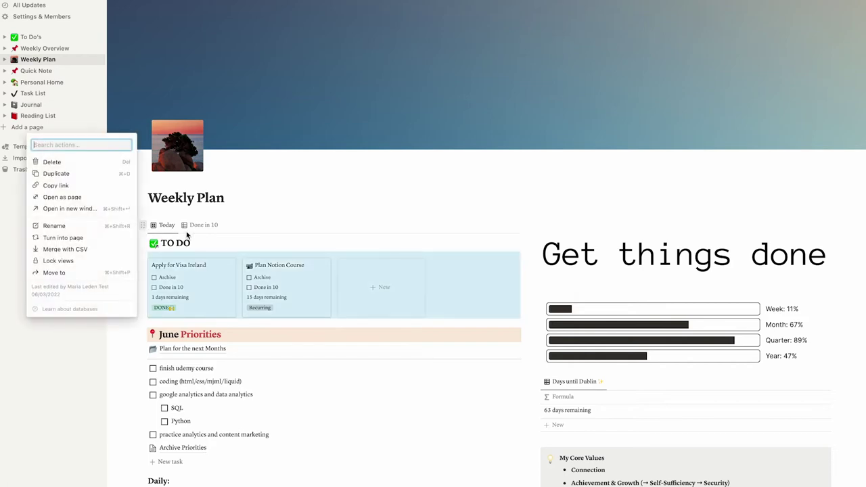
click(142, 226)
click(166, 223)
click(142, 224)
click(143, 225)
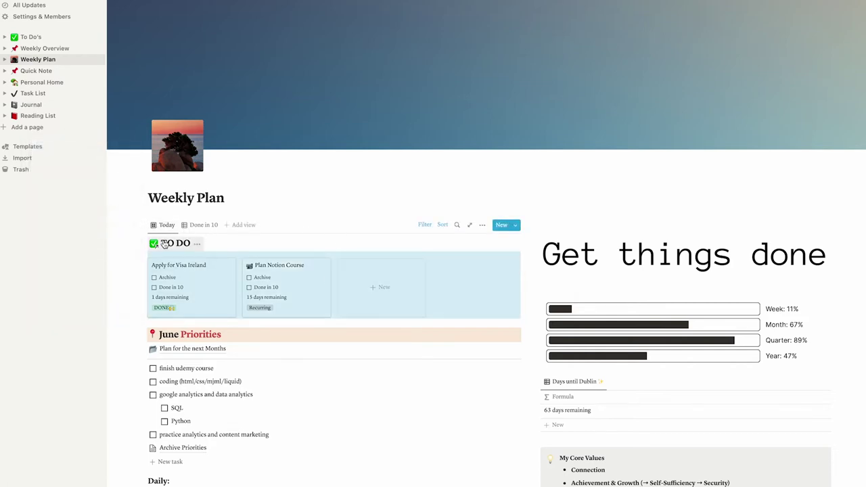
Insert a linked view of the To Do's database below the To Do's link on the Weekly Overview page
click(36, 51)
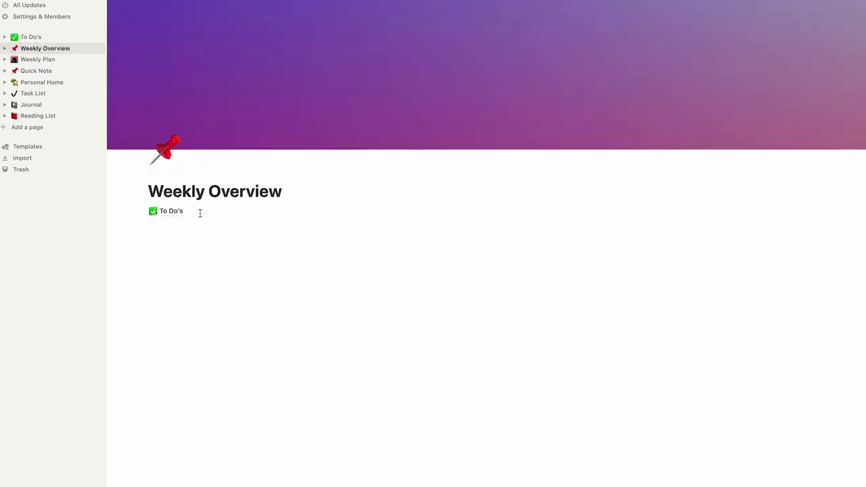
click(163, 225)
text(/)
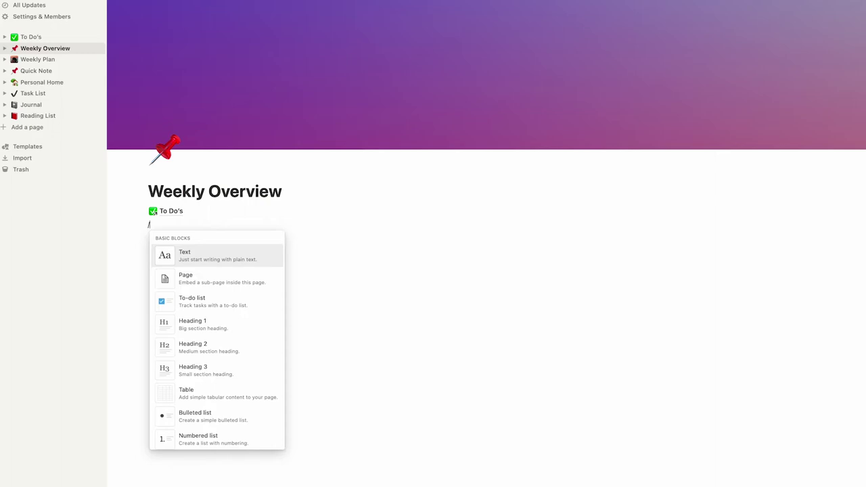
text(linked)
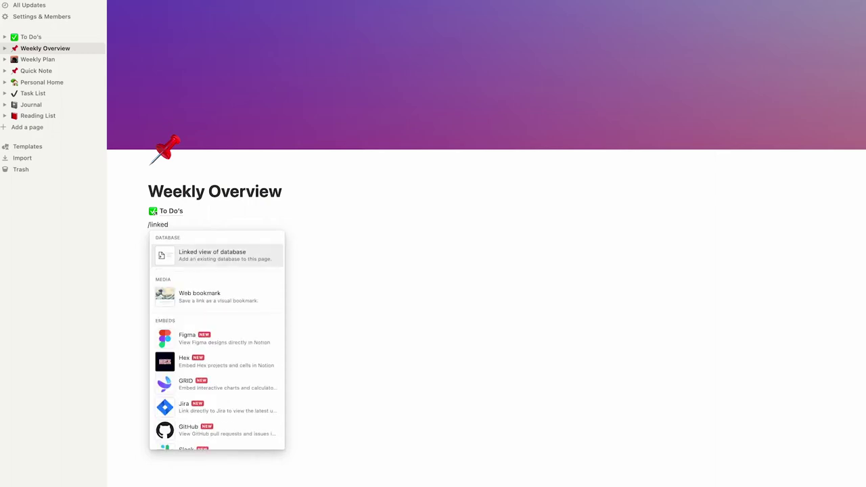
click(237, 253)
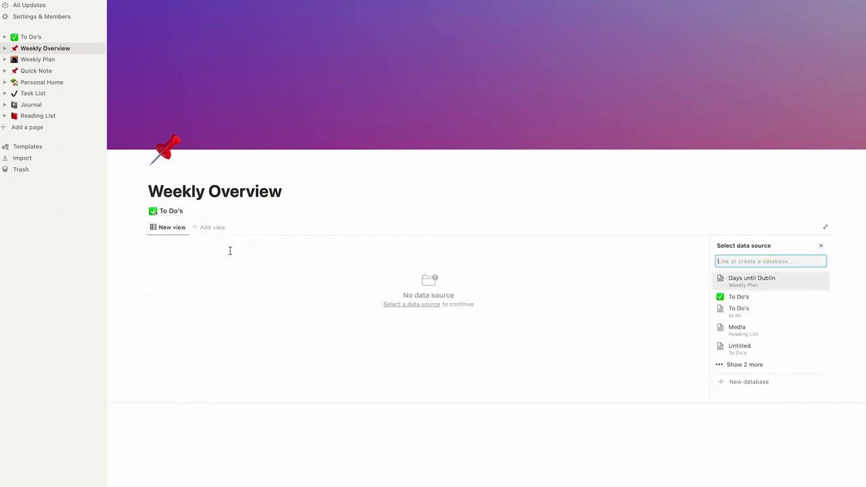
click(732, 293)
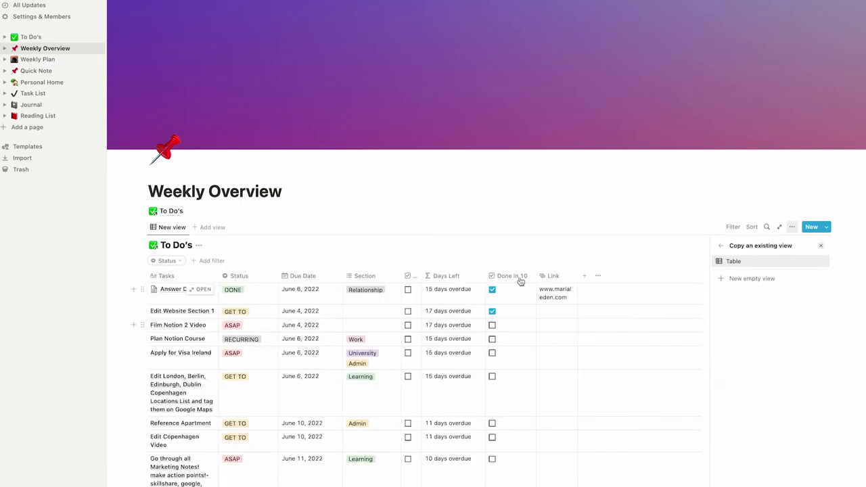
Keep the existing Table view and hide the database title of the linked To Do's view
click(176, 245)
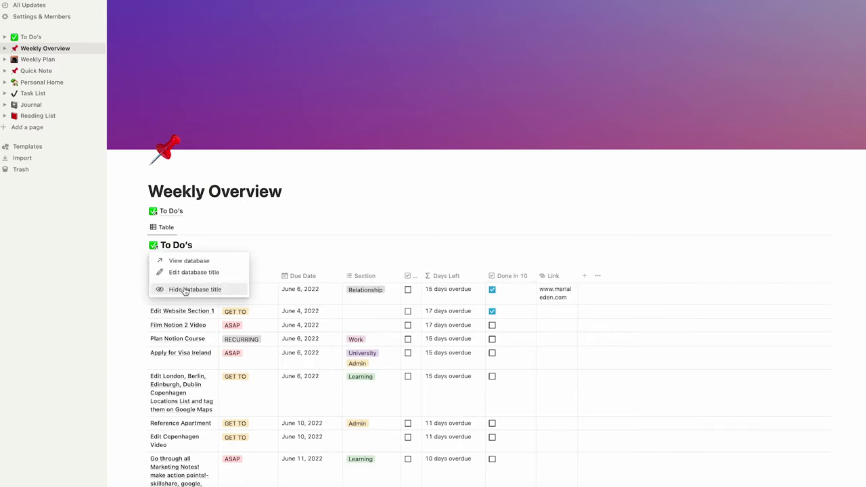
click(183, 245)
click(200, 245)
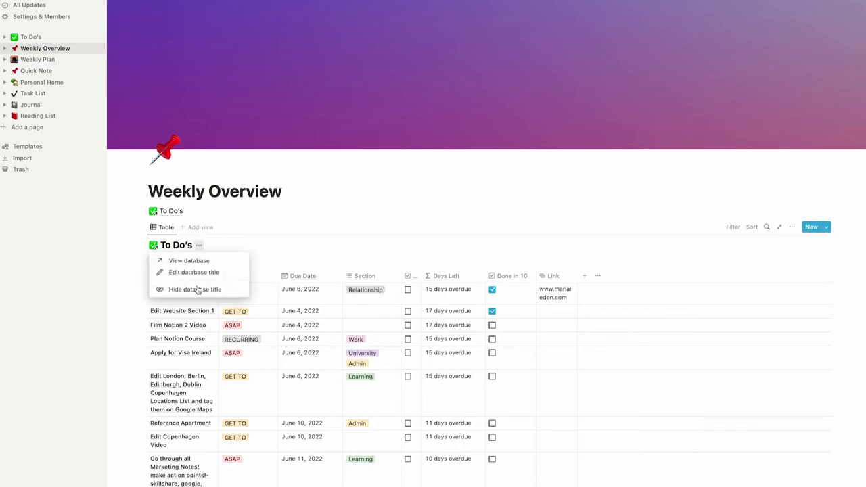
click(197, 290)
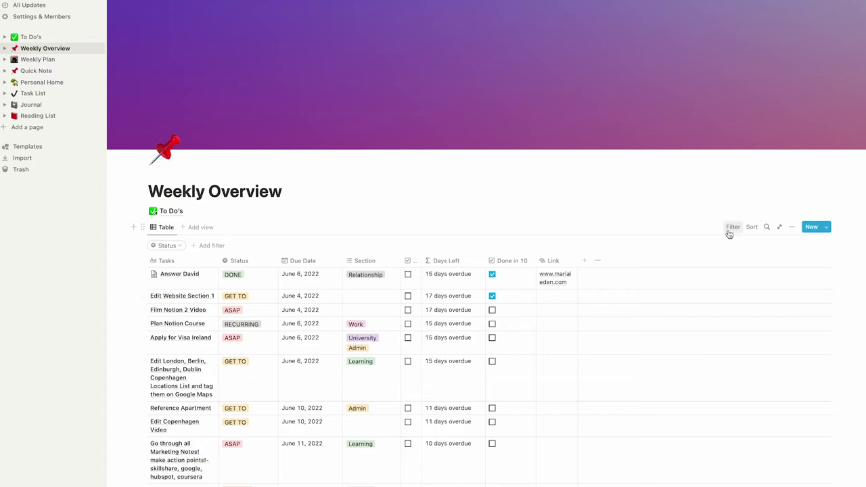
Delete the Status filter from the linked To Do's table
click(729, 230)
click(731, 227)
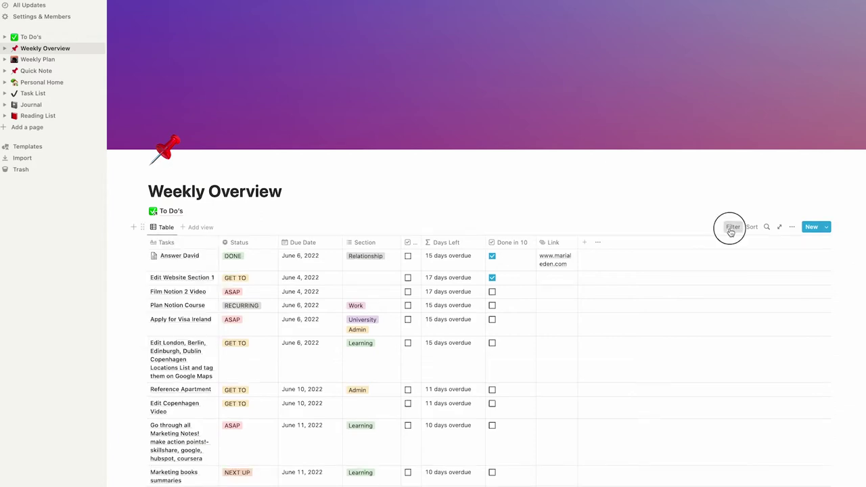
click(181, 246)
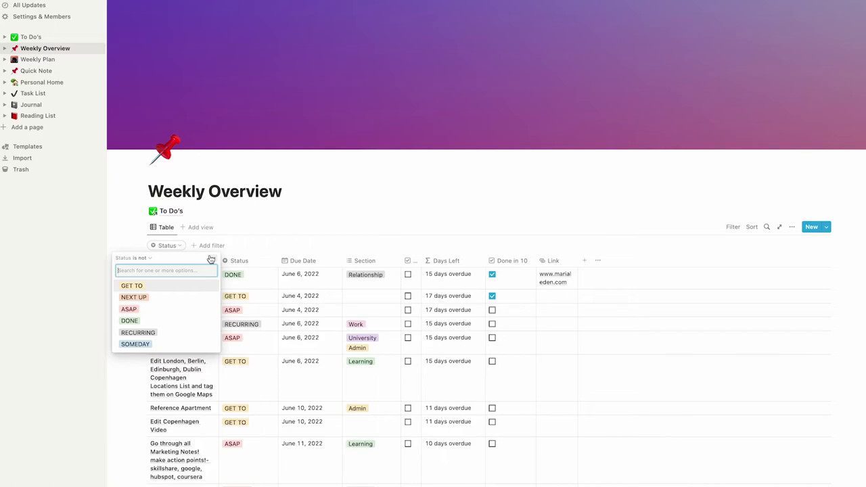
click(211, 259)
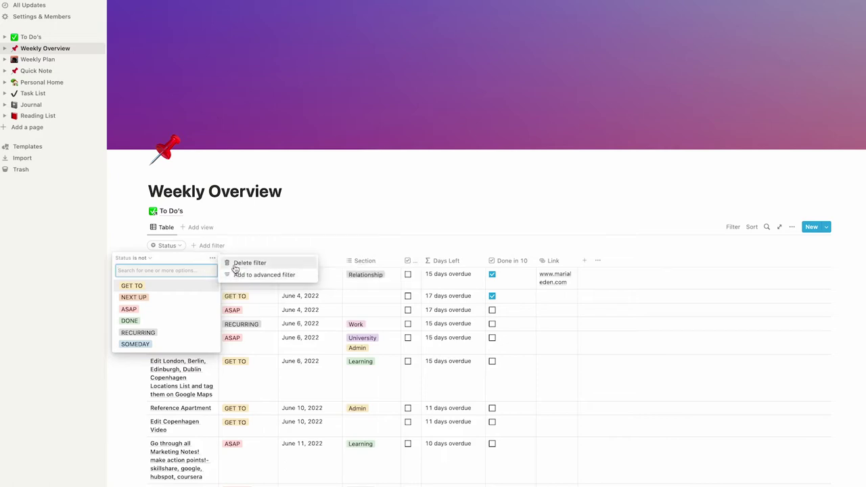
click(236, 264)
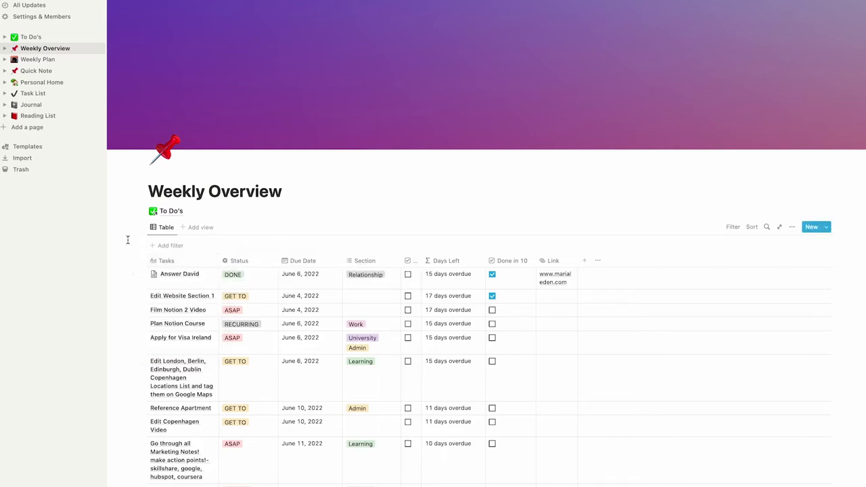
Add a Due Date filter to the linked table with the date June 20, 2022
click(157, 247)
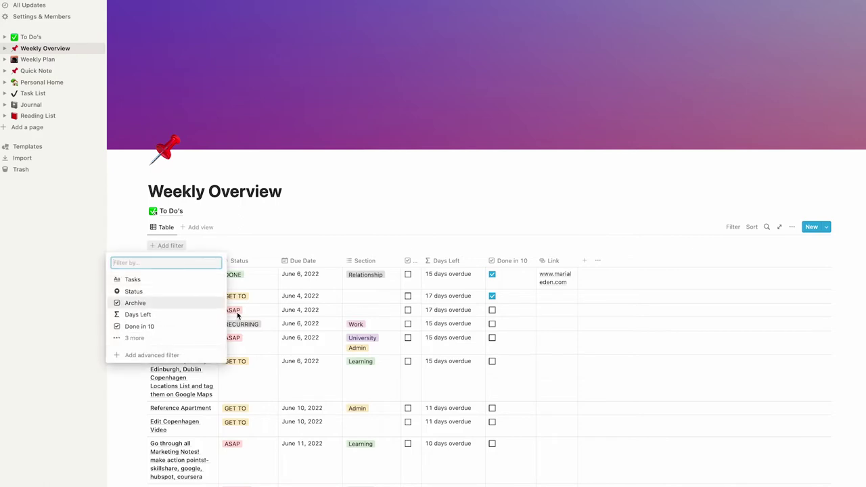
click(134, 337)
click(139, 338)
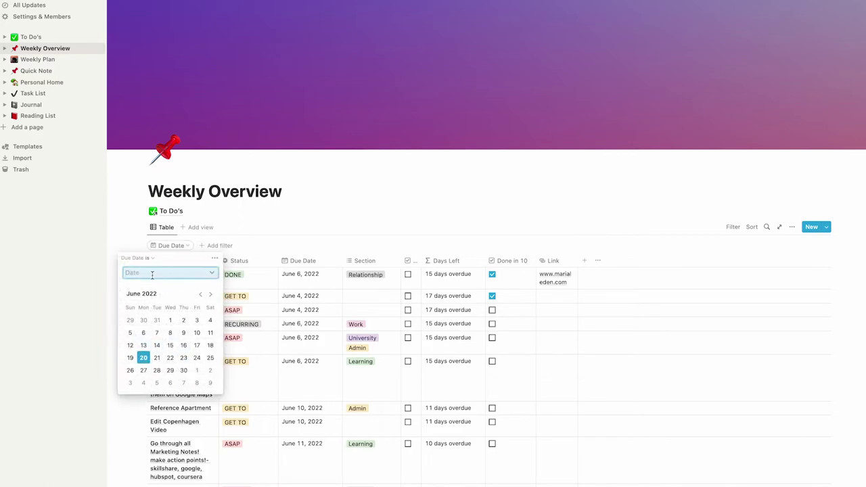
click(144, 357)
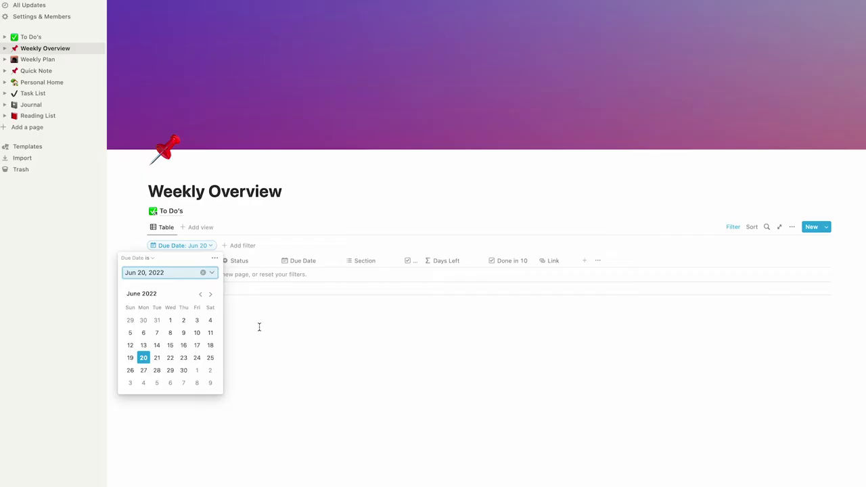
click(258, 327)
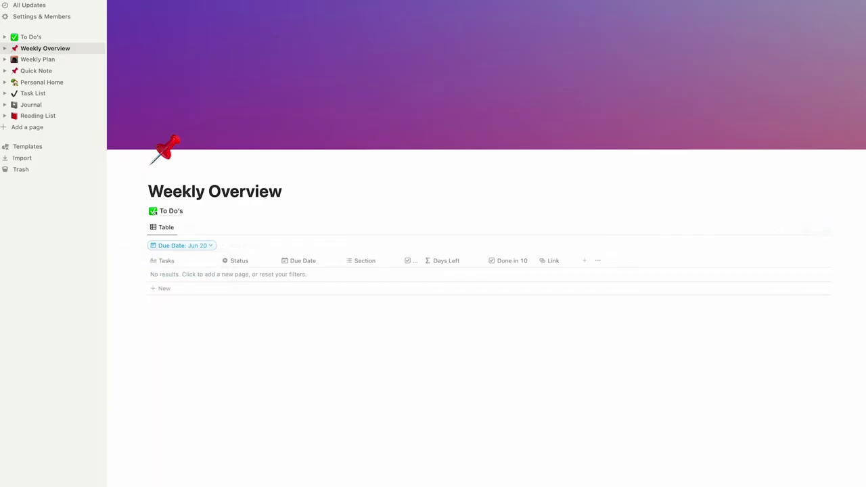
Convert the Due Date filter to an advanced filter and set its rule to Today
click(211, 248)
click(226, 258)
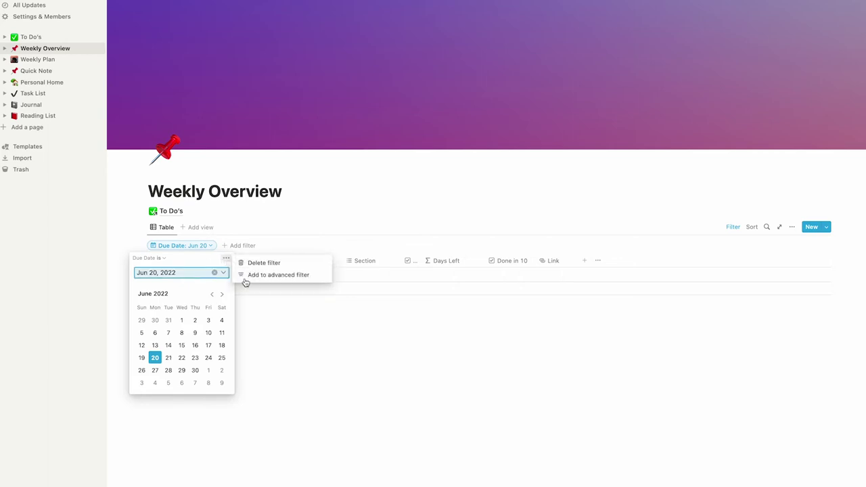
click(263, 275)
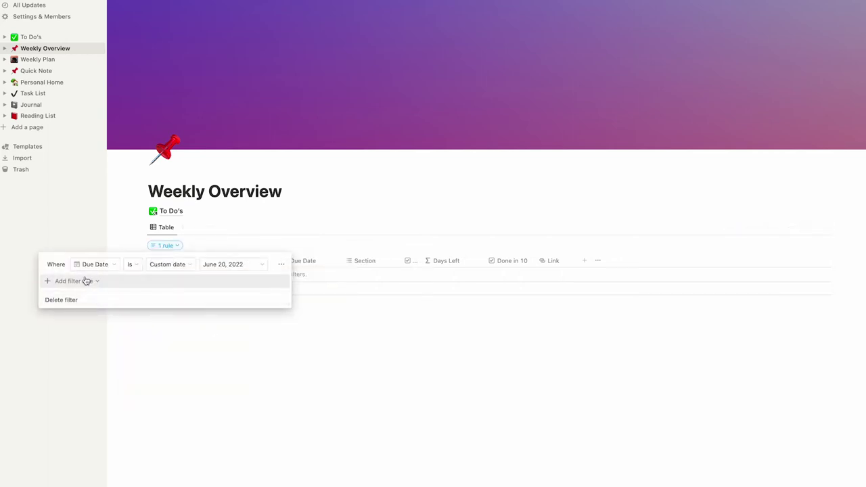
click(190, 267)
click(173, 280)
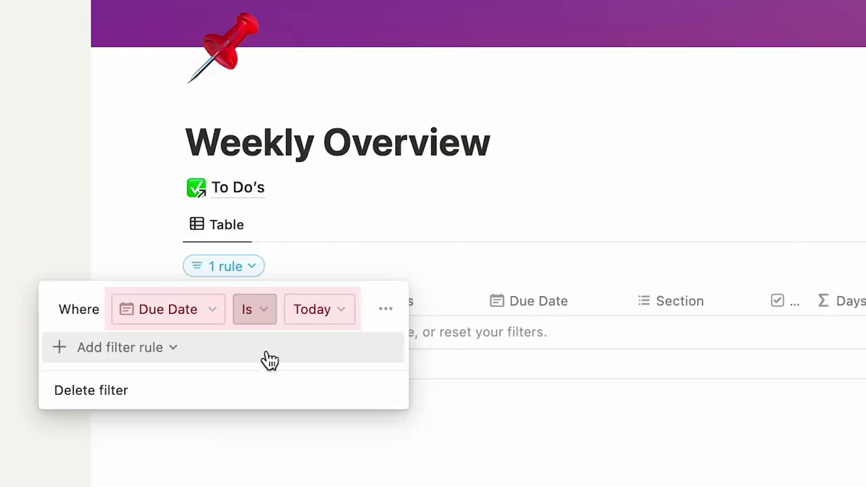
Wrap the Due Date rule of the advanced filter in a filter group
click(178, 285)
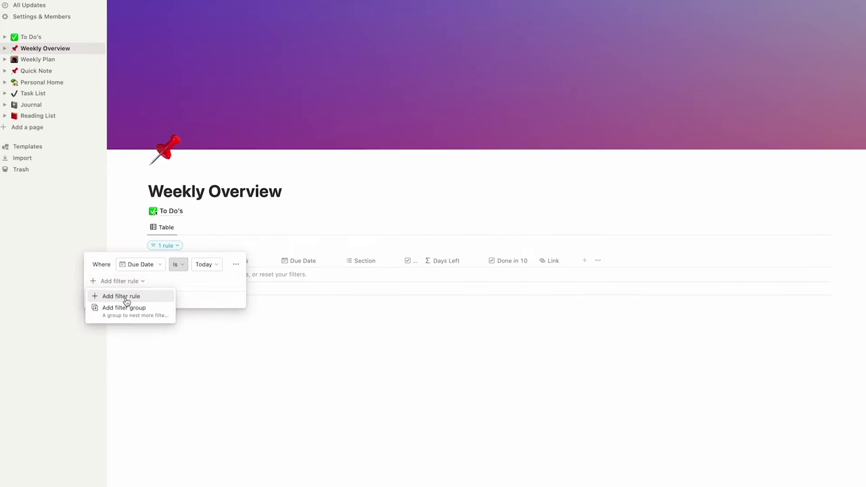
click(235, 263)
click(214, 304)
Add an Or rule to the filter group requiring Status is RECURRING
click(106, 284)
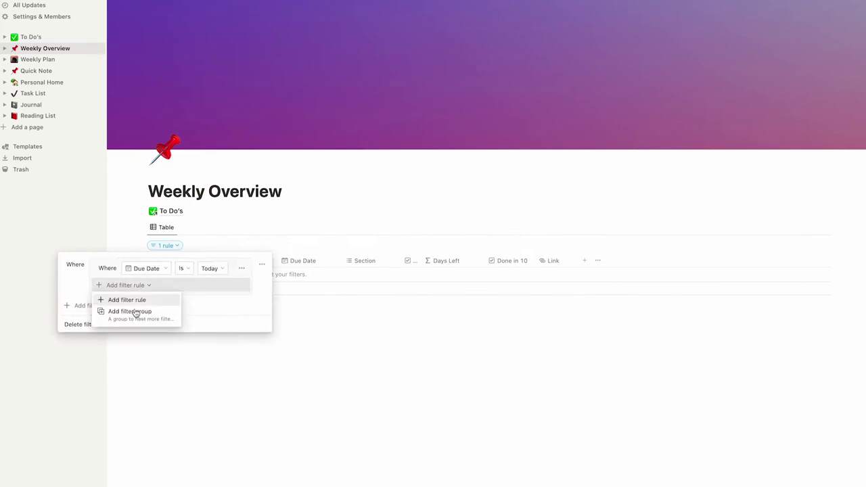
click(126, 300)
click(146, 285)
click(136, 399)
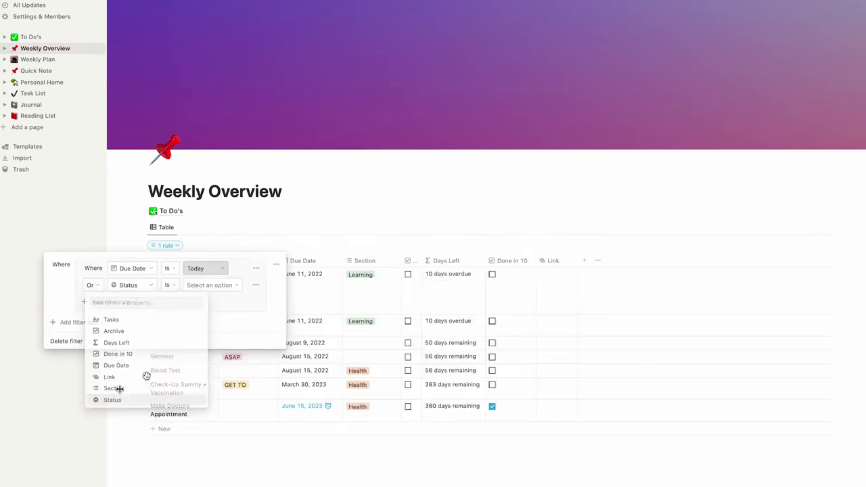
click(211, 286)
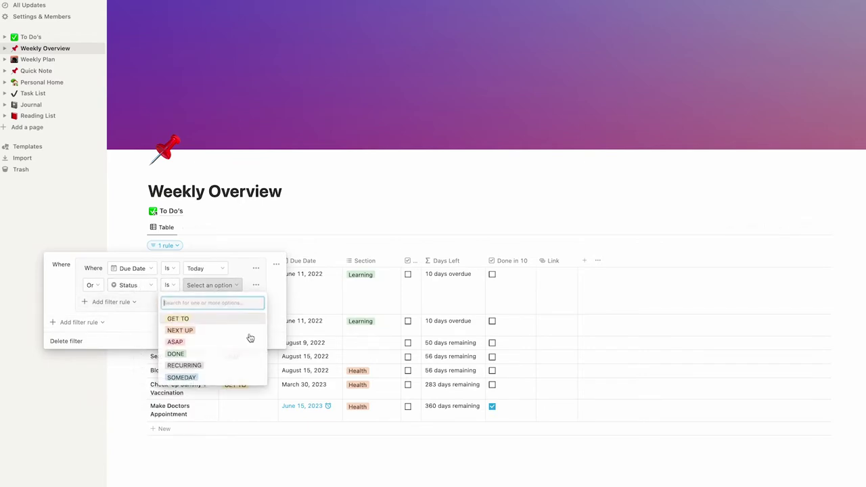
click(182, 367)
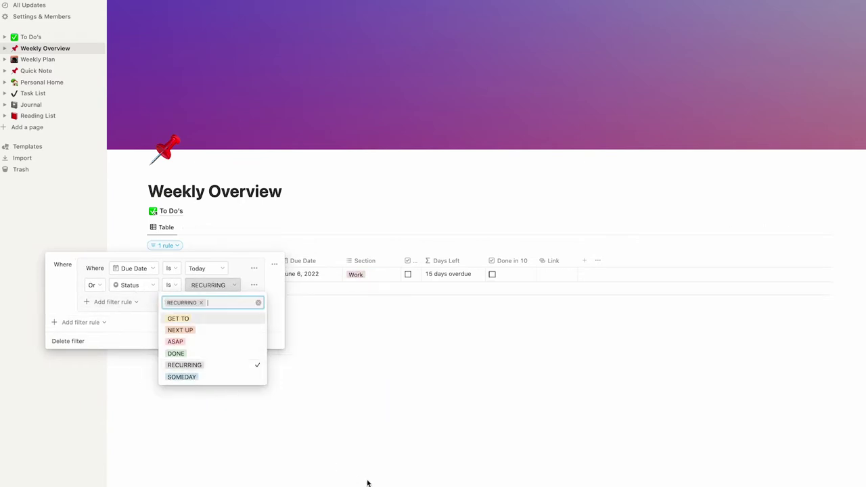
click(342, 441)
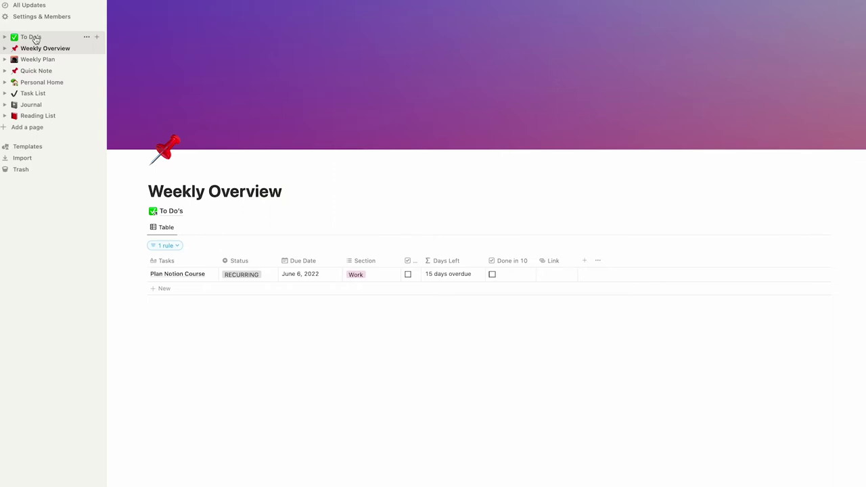
Set the due date of the first task in the To Do's database to June 20, 2022
click(35, 38)
scroll(264, 294, down, 1)
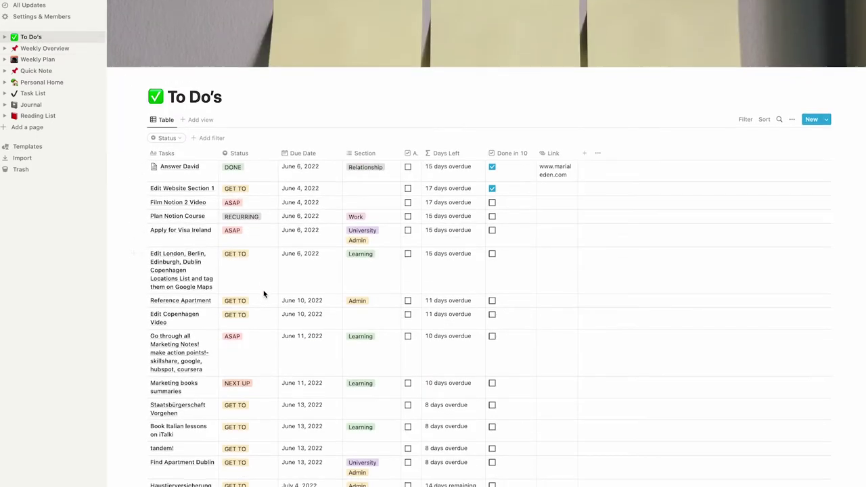
scroll(290, 277, down, 1)
scroll(308, 202, up, 2)
click(305, 180)
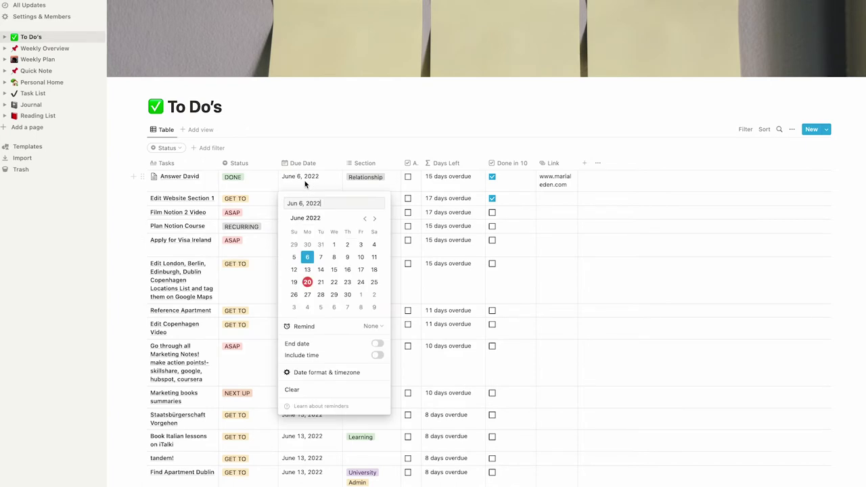
click(307, 282)
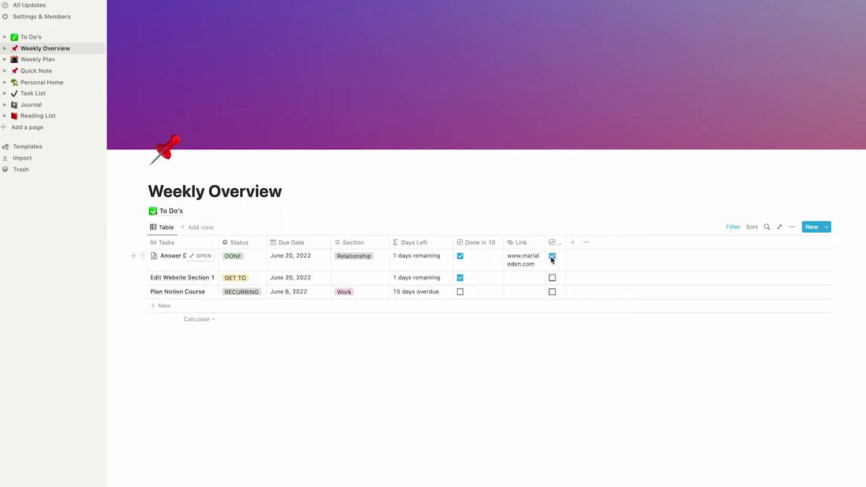
Widen the Archive column of the linked table and tick Archive for the first task
drag(564, 243, 590, 254)
click(552, 257)
click(33, 37)
Add a filter to the linked table that shows only tasks whose Archive is Unchecked
click(733, 227)
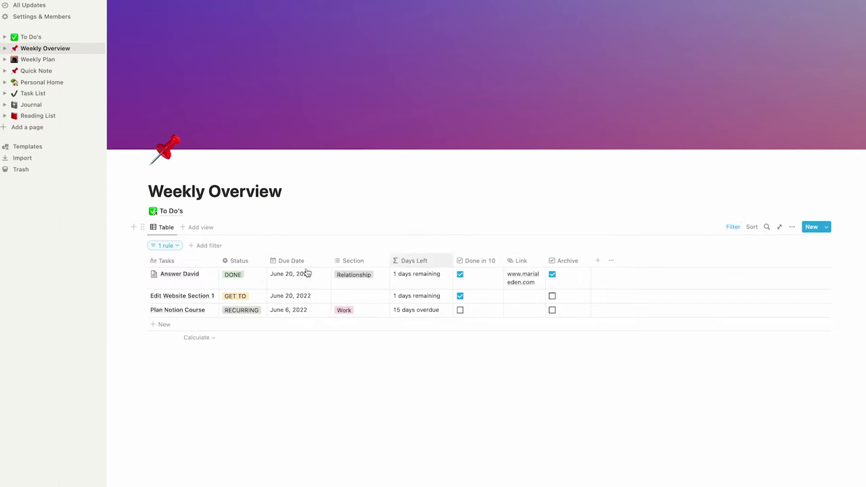
click(209, 246)
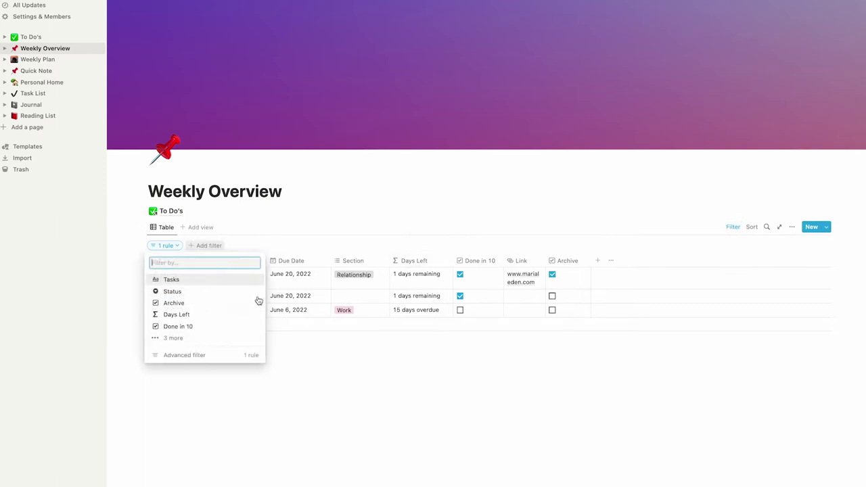
click(192, 305)
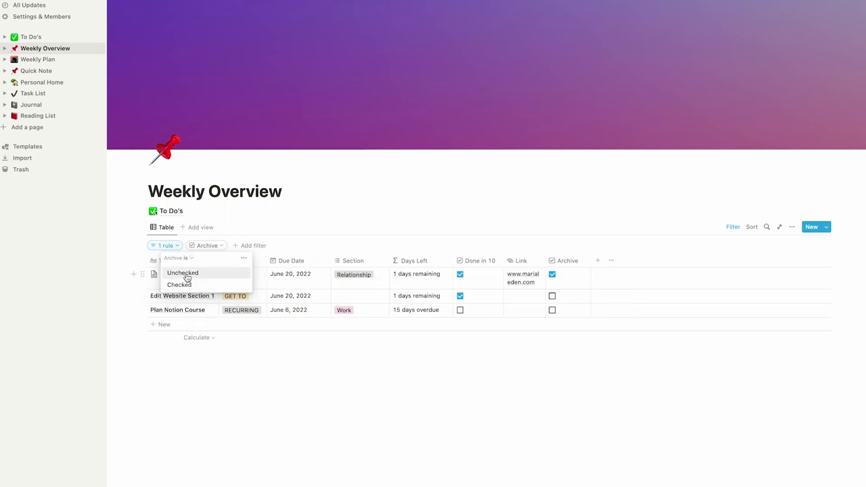
click(186, 274)
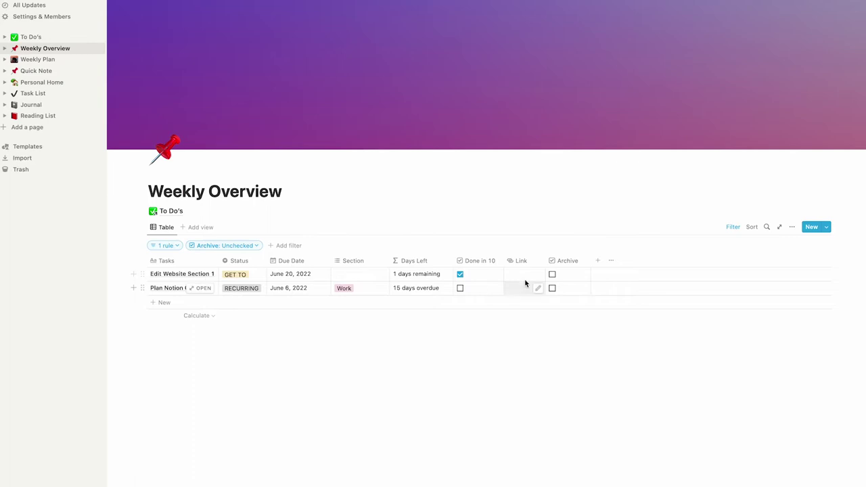
click(552, 274)
key(ctrl+z)
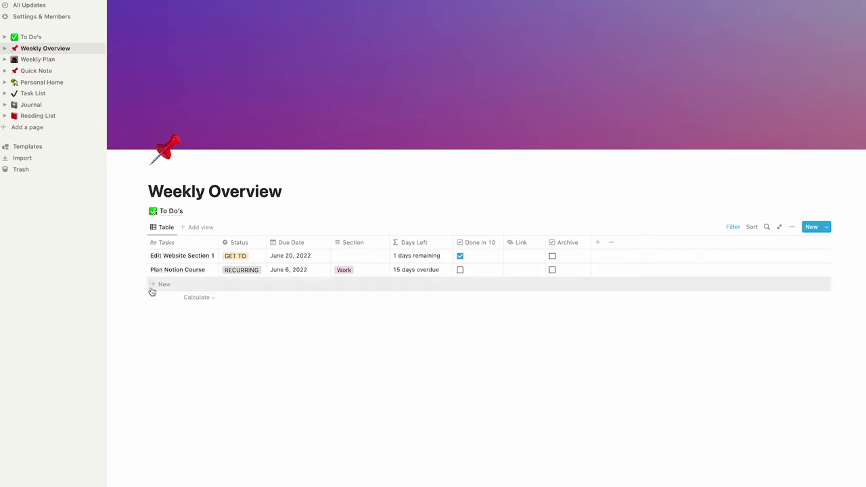
Duplicate the linked To Do's table view and set the copy's layout to Gallery
click(163, 227)
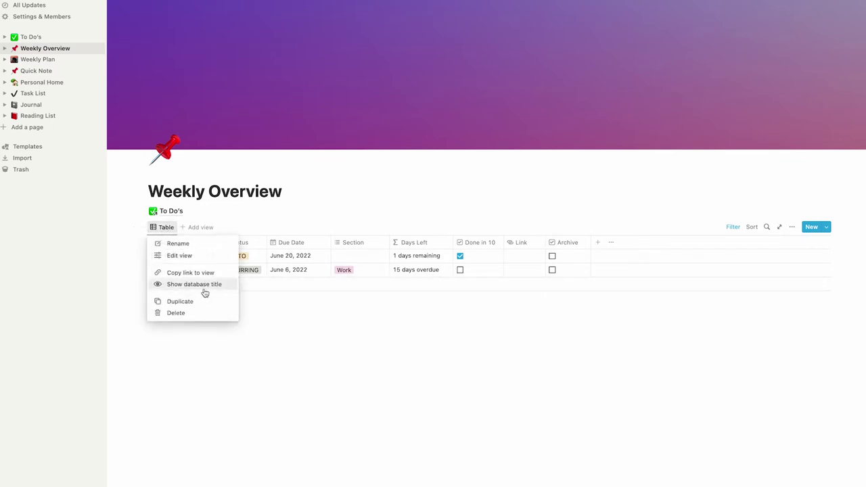
click(183, 301)
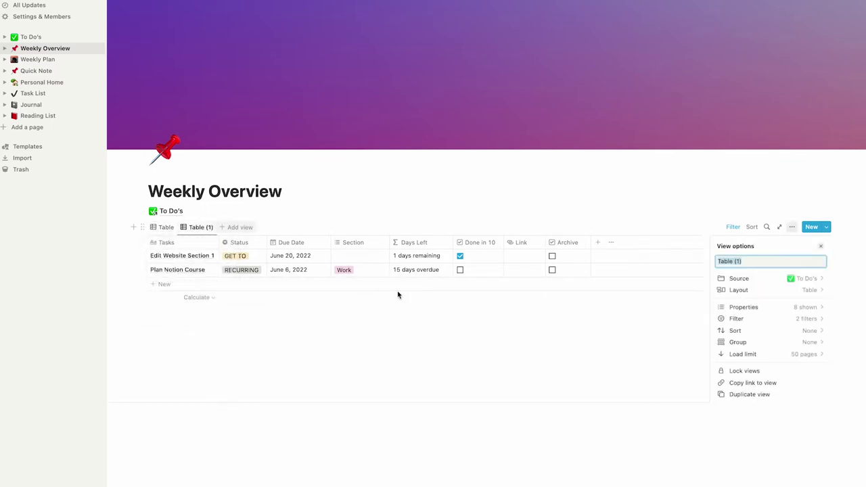
click(760, 289)
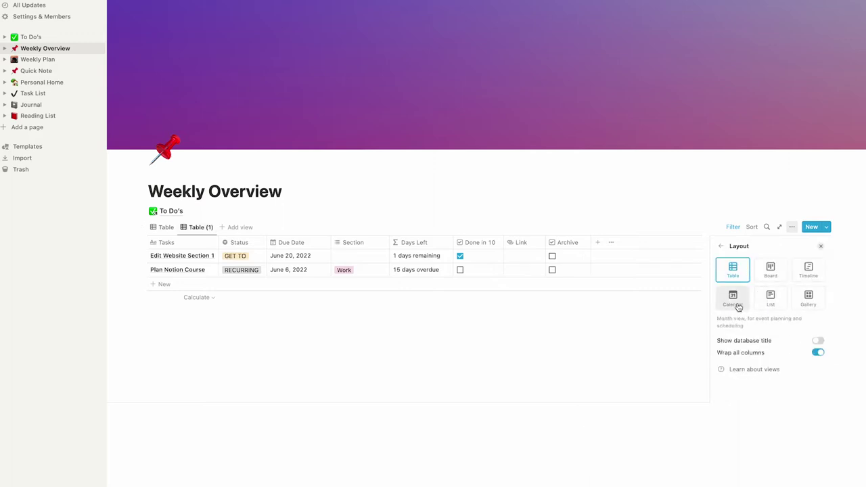
click(808, 300)
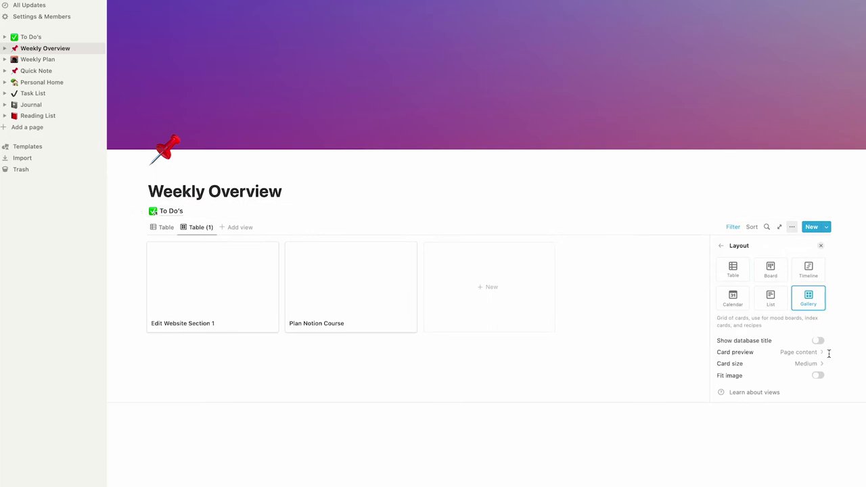
Set the gallery view's card preview to None and its card size to Small
click(775, 351)
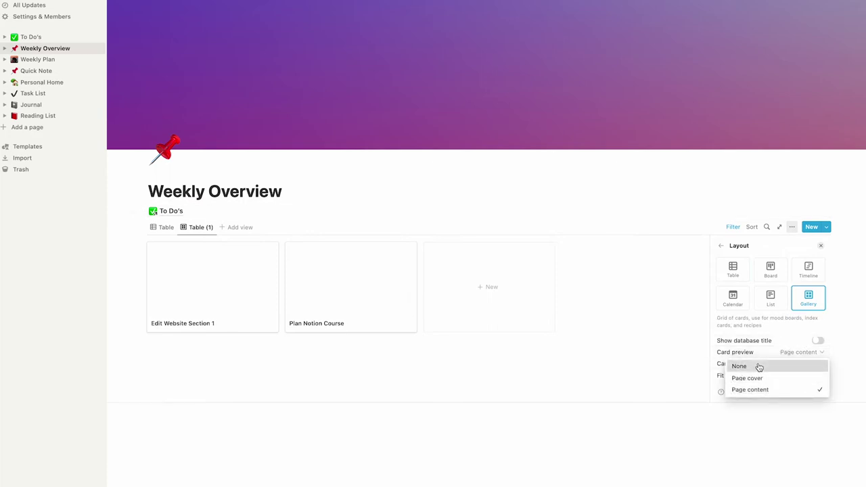
click(759, 366)
click(753, 363)
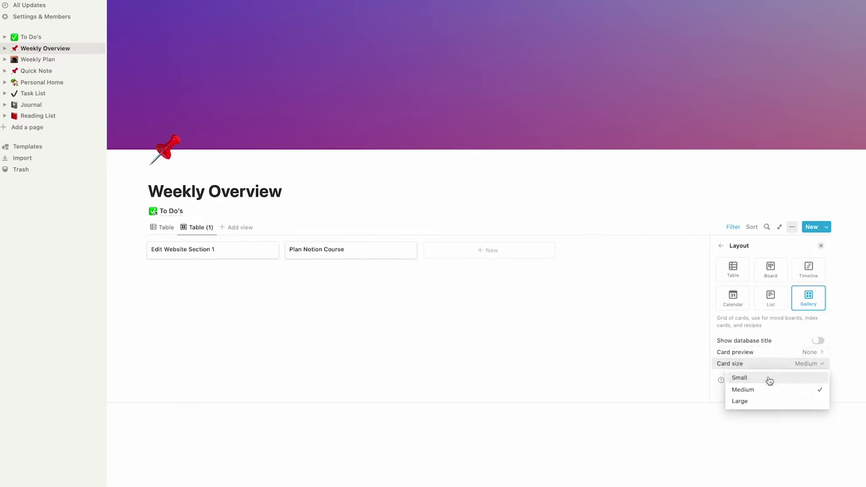
click(766, 379)
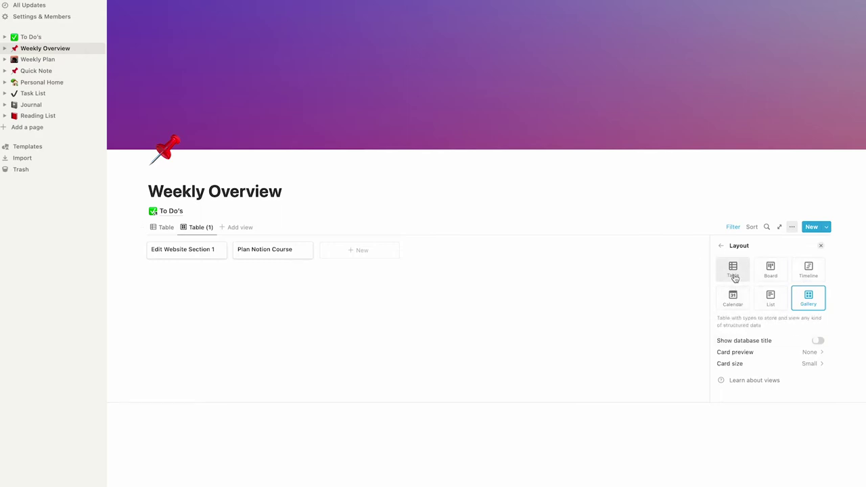
Show the Archive, Done in 10, Section and Status properties on the gallery cards
click(721, 246)
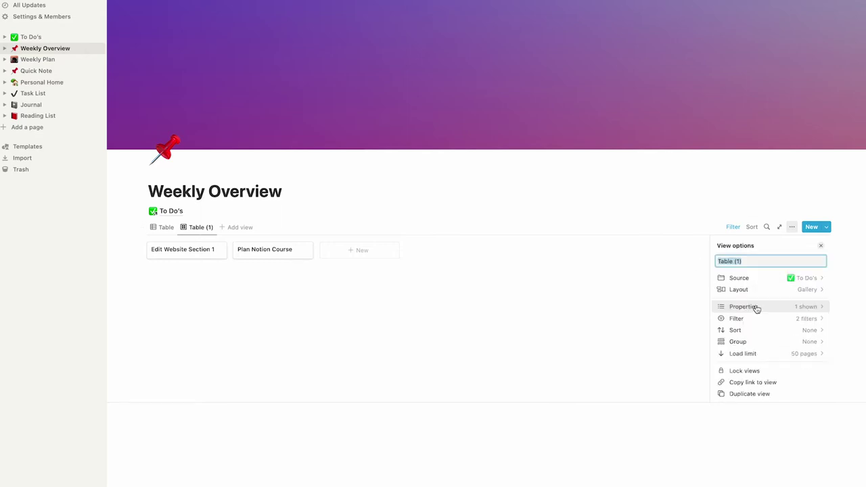
click(756, 309)
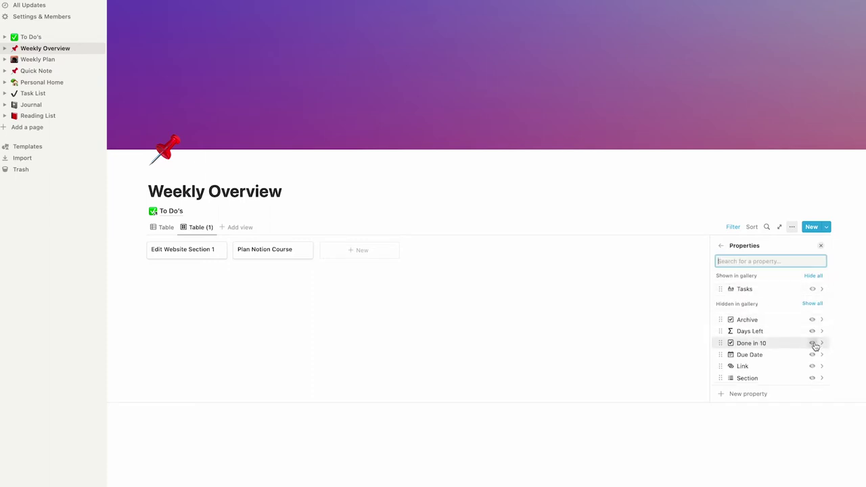
scroll(814, 343, down, 1)
scroll(811, 330, down, 2)
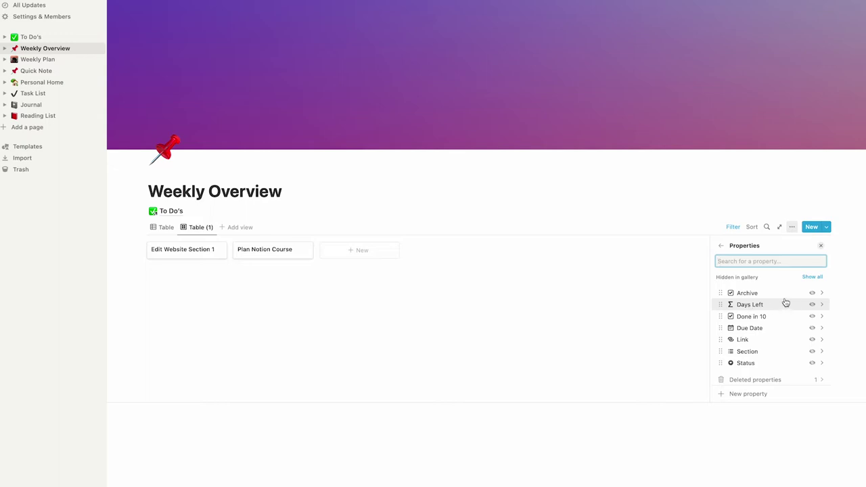
click(811, 294)
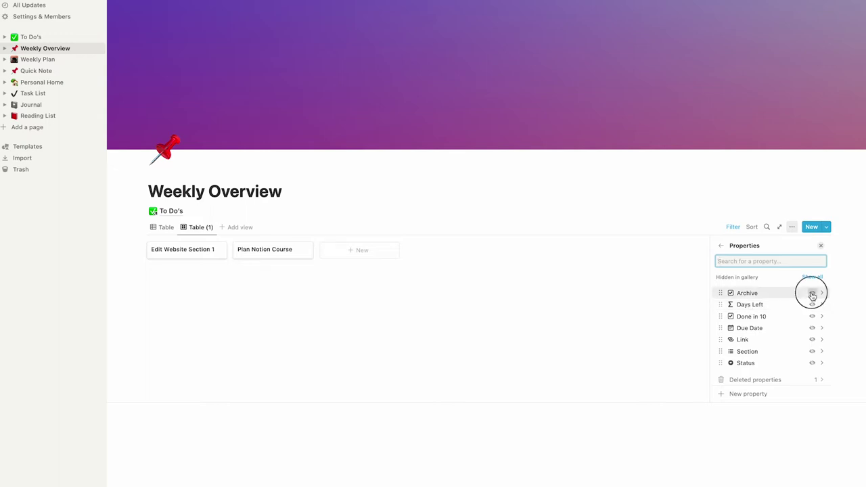
click(813, 334)
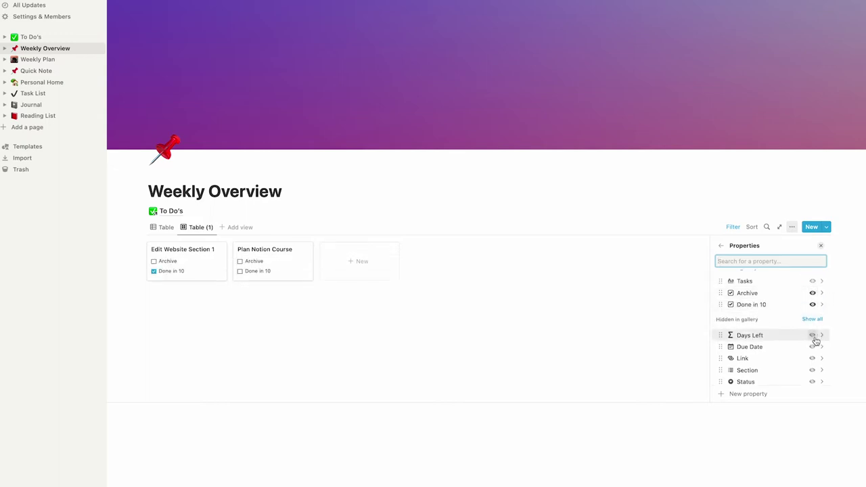
click(812, 370)
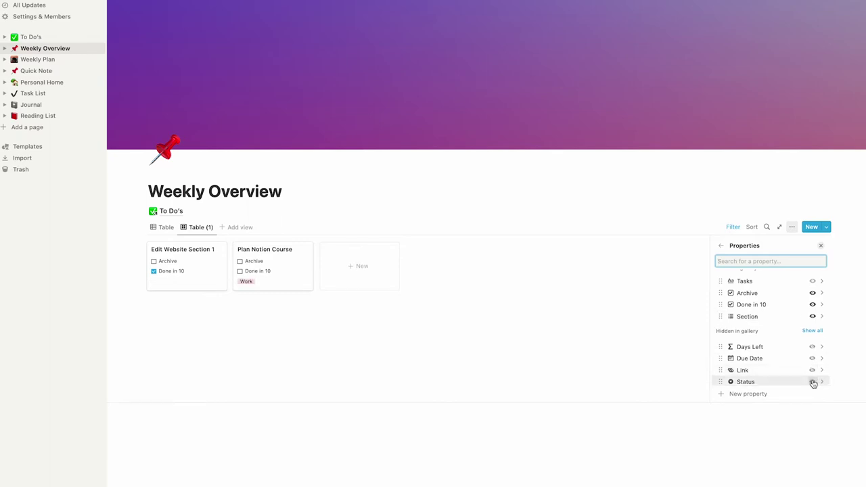
click(812, 382)
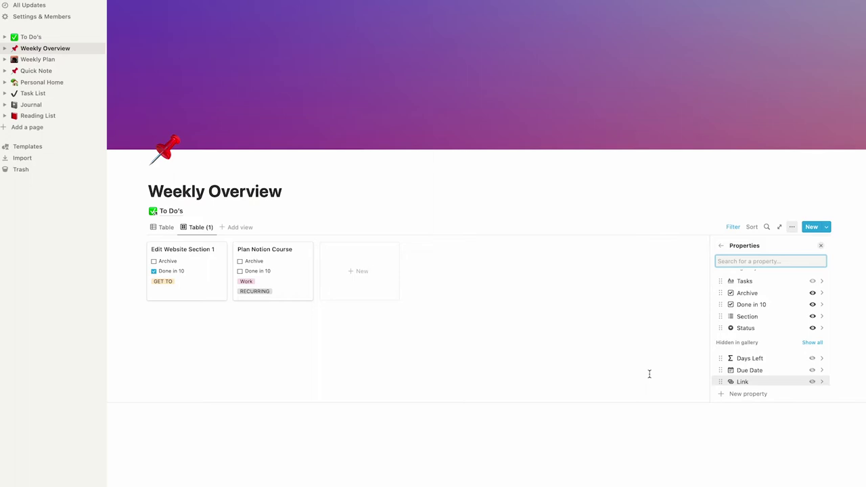
click(413, 400)
Rename the gallery view of the To Do's database as Gallery Today
click(201, 233)
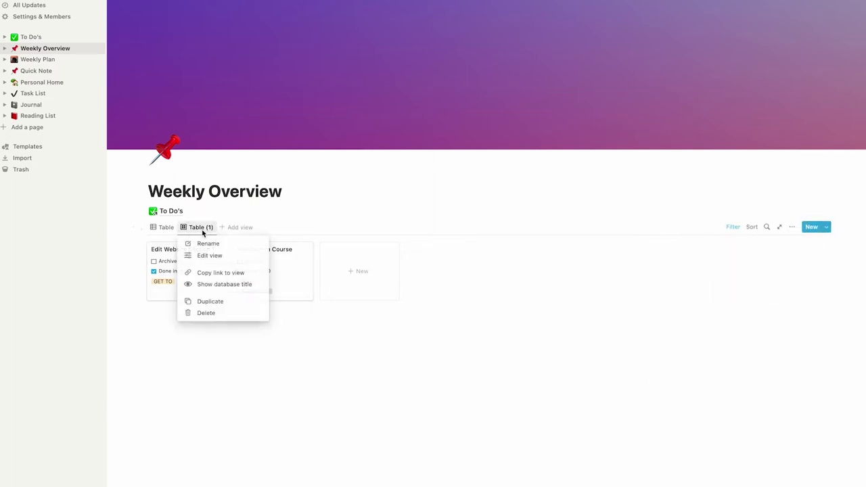
click(202, 233)
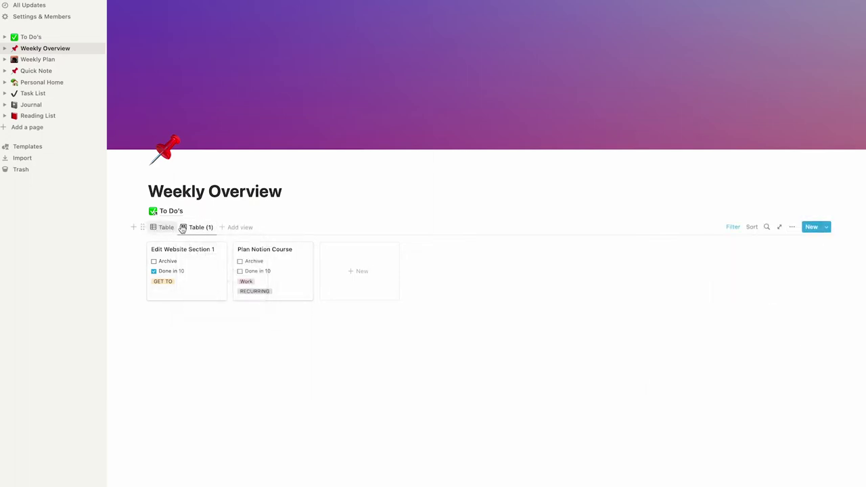
click(184, 229)
click(208, 248)
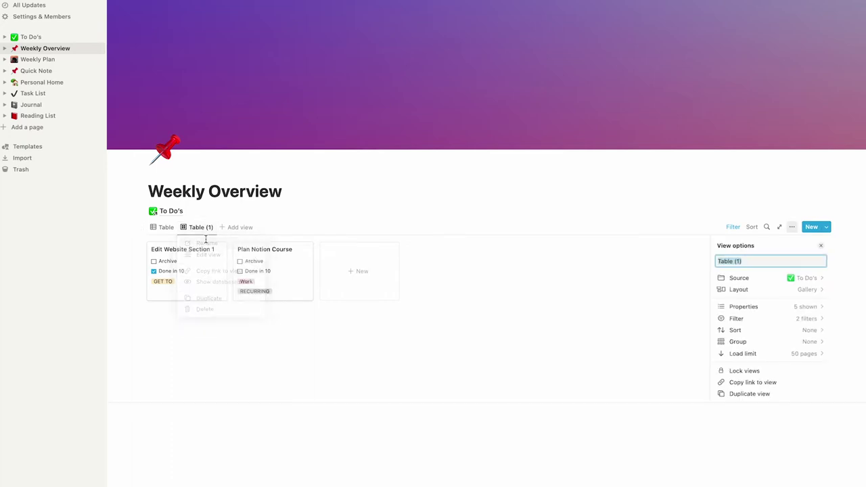
text(Gallery)
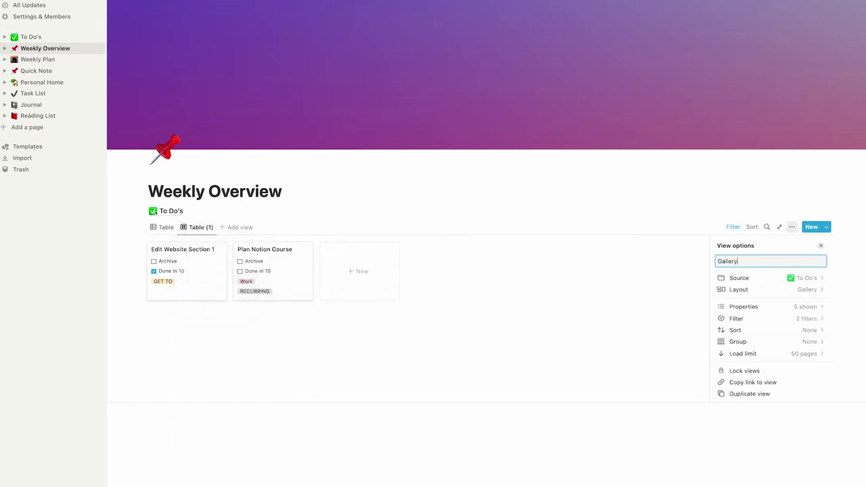
text( Today)
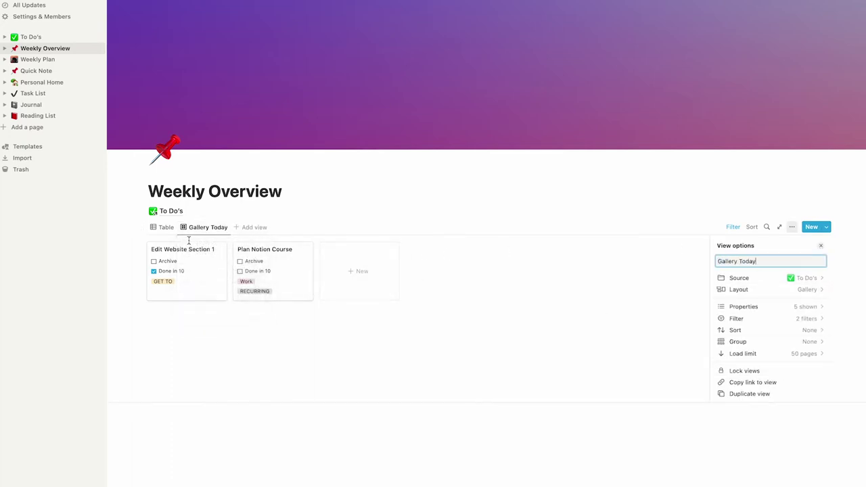
Rename the table view as Table Today and move the Gallery Today view in front of it
click(151, 228)
click(165, 227)
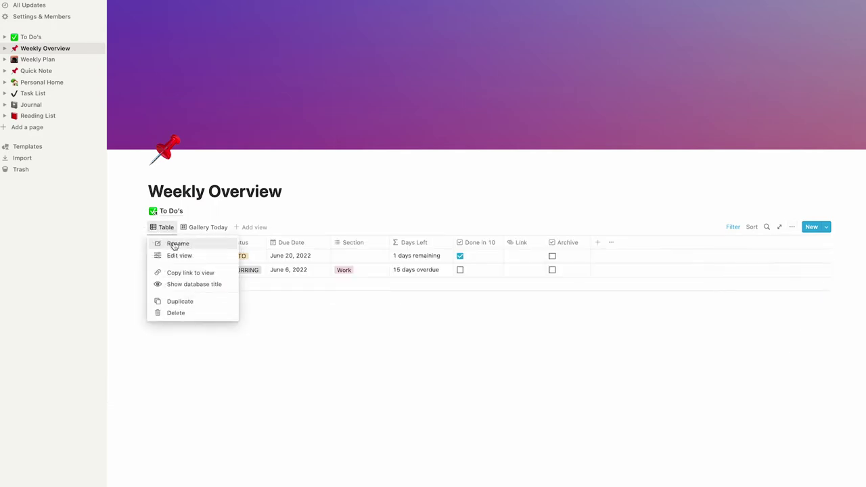
click(173, 244)
text(Table)
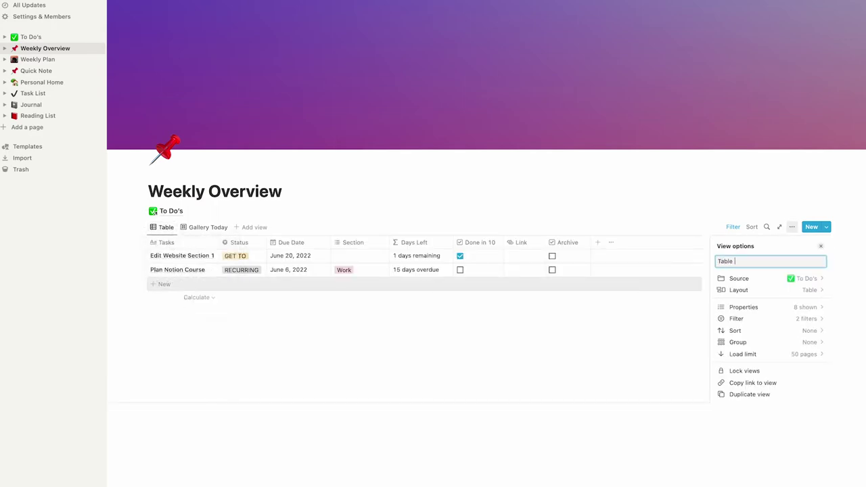
text( Today)
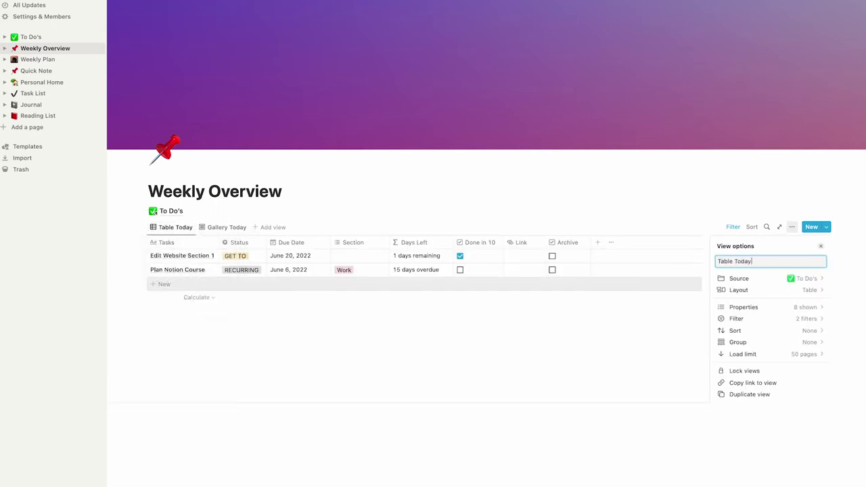
click(236, 228)
drag(236, 230, 178, 231)
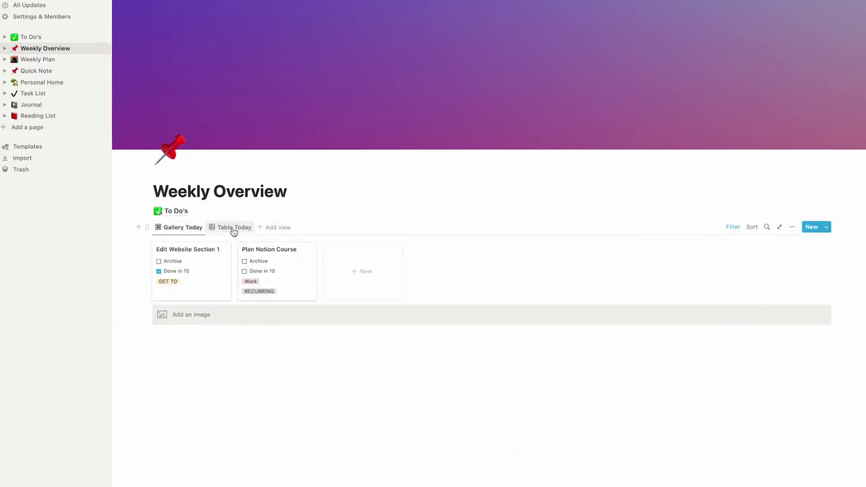
Duplicate the Gallery Today view and name the copy Done in 10 Minutes
click(181, 227)
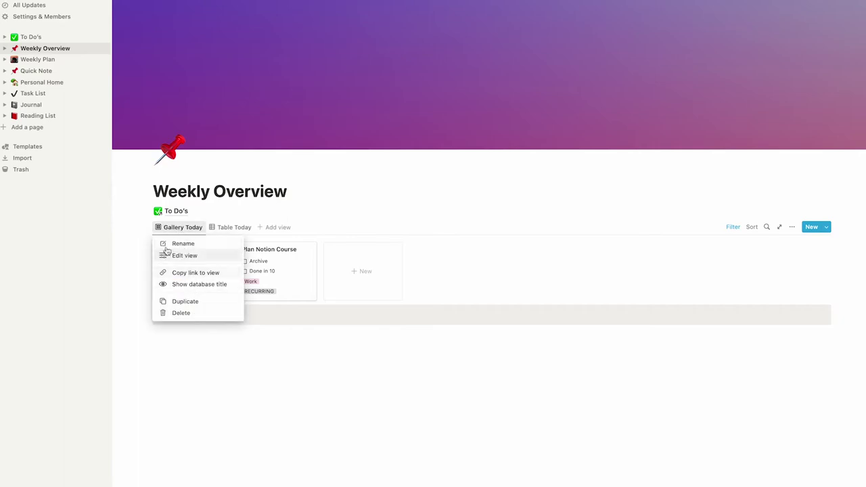
click(172, 302)
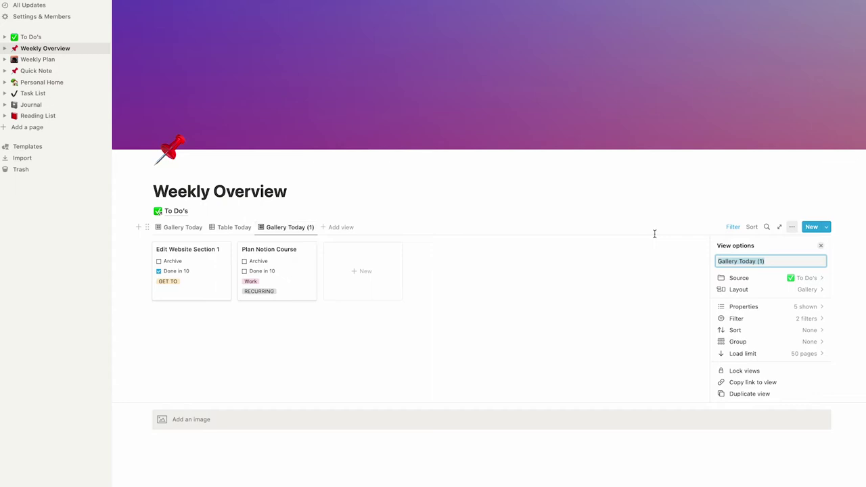
text(Done in 10 Minutes)
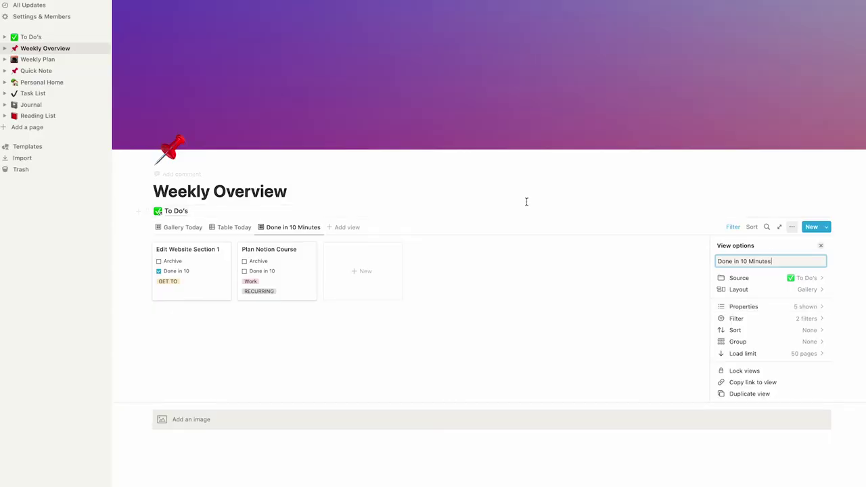
click(526, 201)
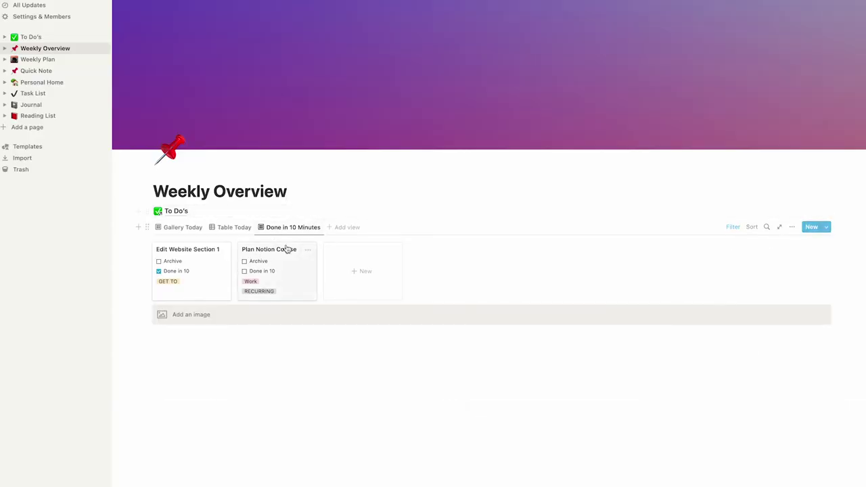
Remove the advanced filter rule for Due Date is Today or Status is RECURRING from the Done in 10 Minutes view
click(732, 227)
click(247, 245)
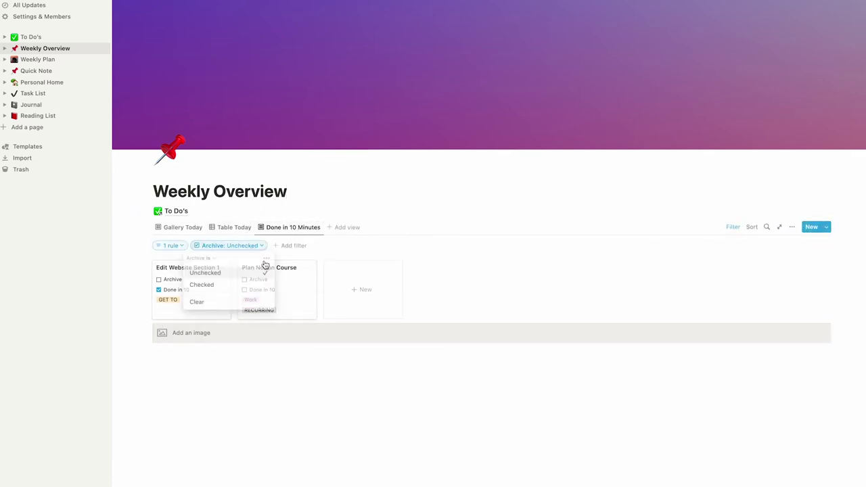
click(266, 258)
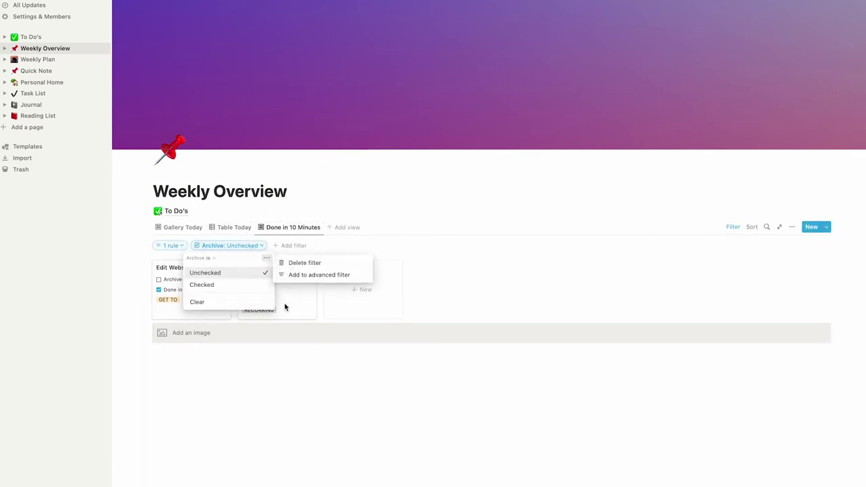
click(246, 266)
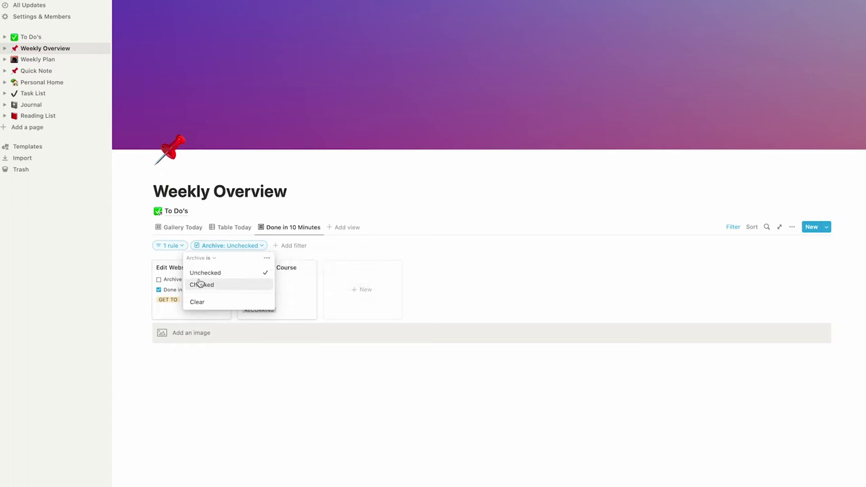
click(167, 248)
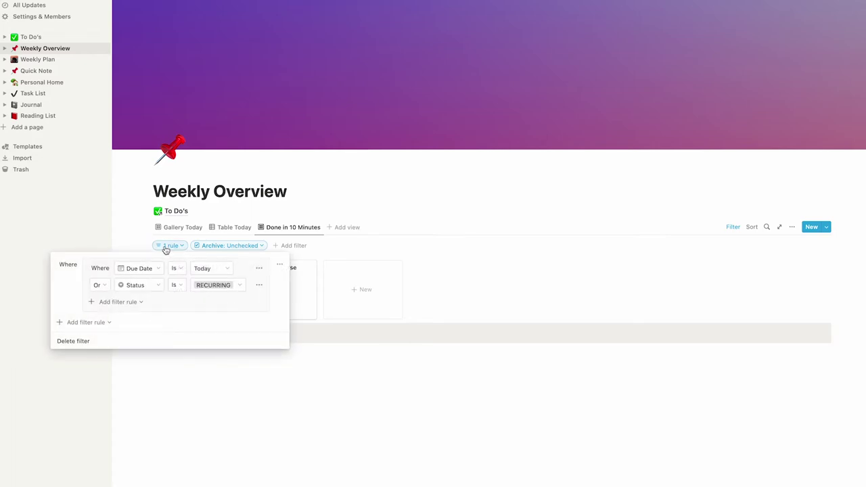
click(279, 266)
click(266, 281)
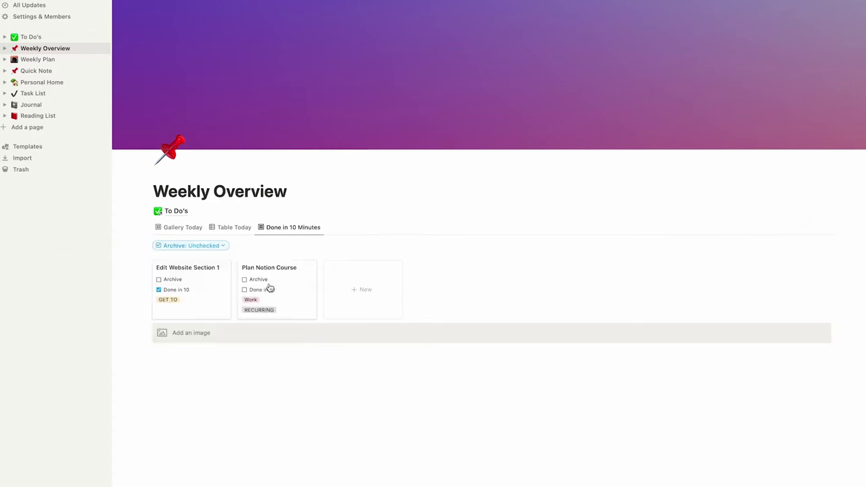
Add a filter to the Done in 10 Minutes view showing only tasks whose Done in 10 property is Checked
click(240, 245)
click(233, 301)
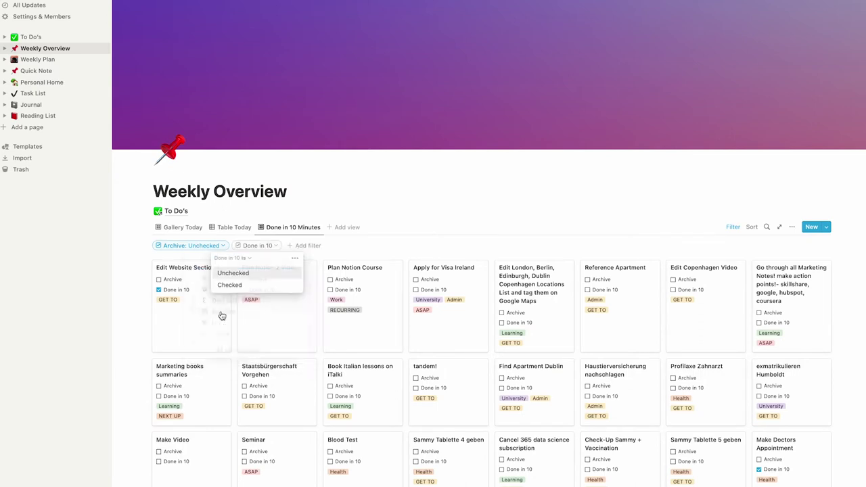
click(239, 287)
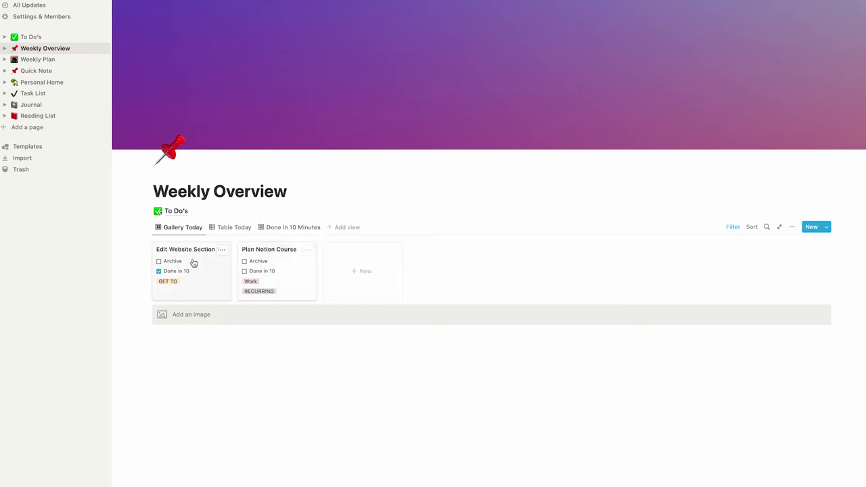
Turn the linked To Do's database view on the Weekly Overview page into a page
mouse_move(224, 315)
mouse_down()
mouse_move(201, 286)
mouse_move(147, 252)
mouse_move(861, 234)
mouse_move(347, 282)
mouse_move(485, 359)
mouse_move(848, 233)
mouse_move(534, 280)
mouse_move(811, 264)
mouse_move(862, 251)
mouse_move(863, 223)
mouse_move(272, 276)
mouse_move(207, 314)
mouse_up()
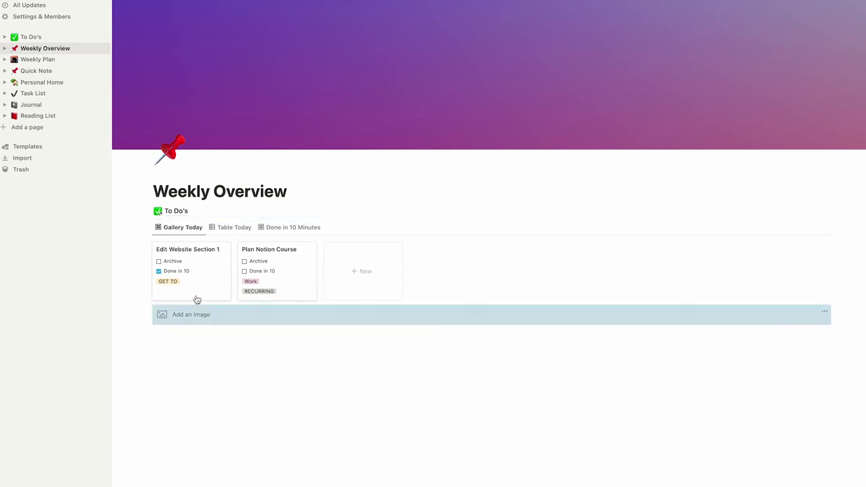
click(147, 227)
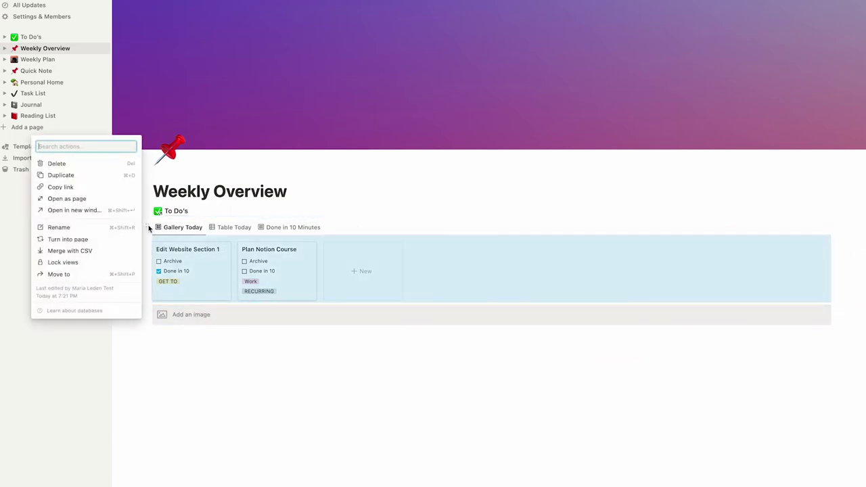
click(75, 242)
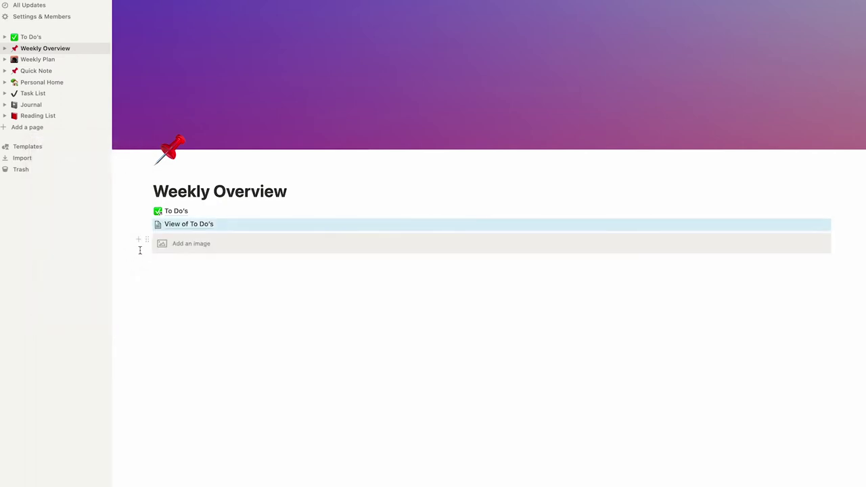
Move the image block into a column beside the View of To Do's page and turn that page back into an inline database
drag(146, 240, 832, 223)
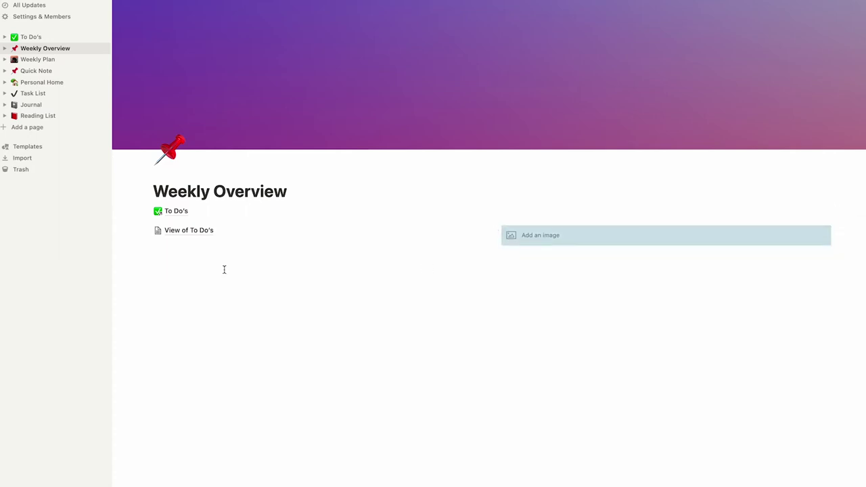
click(146, 234)
click(106, 230)
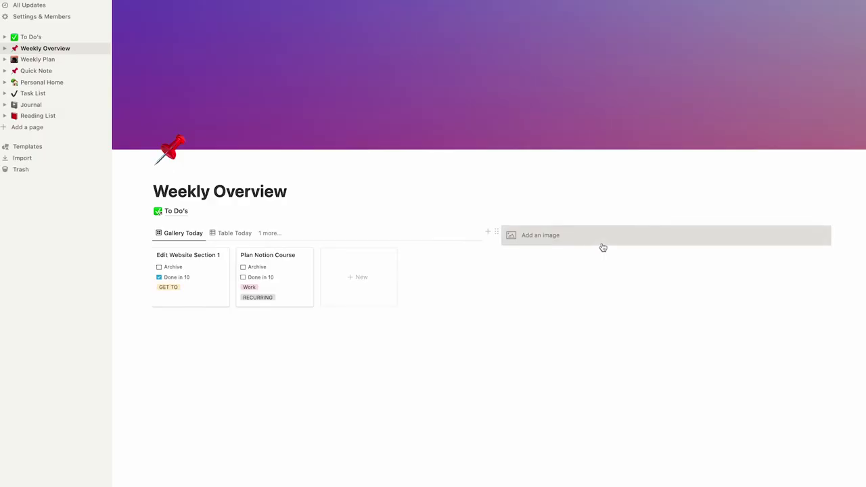
Upload the Get things done image from the Desktop folder into the empty image block
click(592, 241)
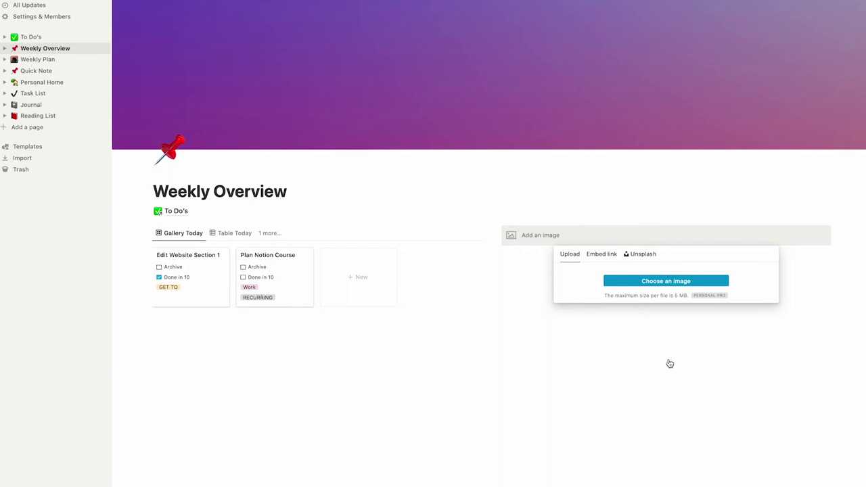
click(666, 281)
scroll(466, 270, down, 5)
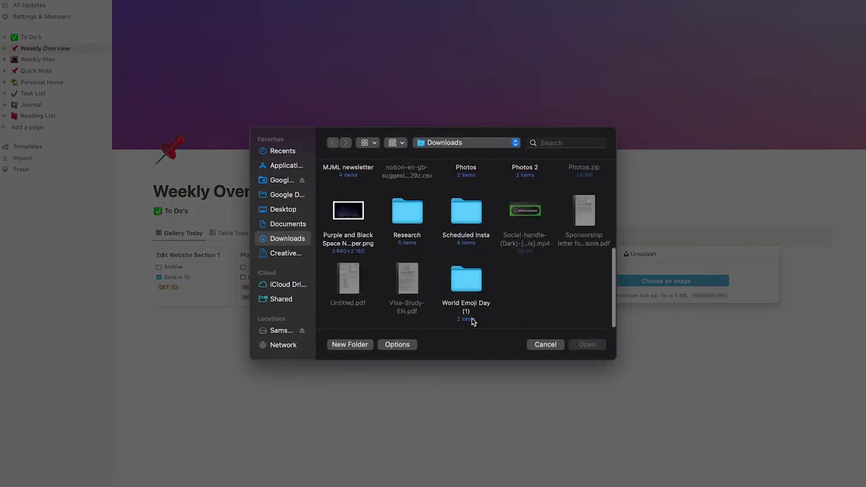
scroll(452, 325, up, 3)
click(283, 209)
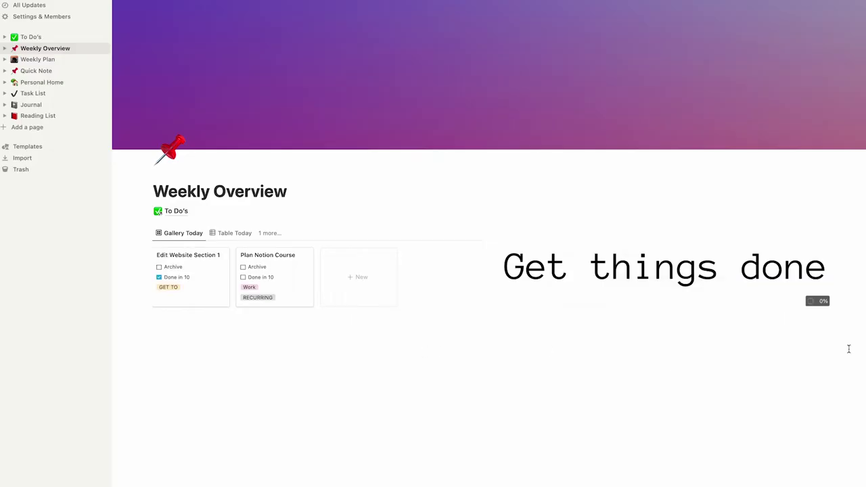
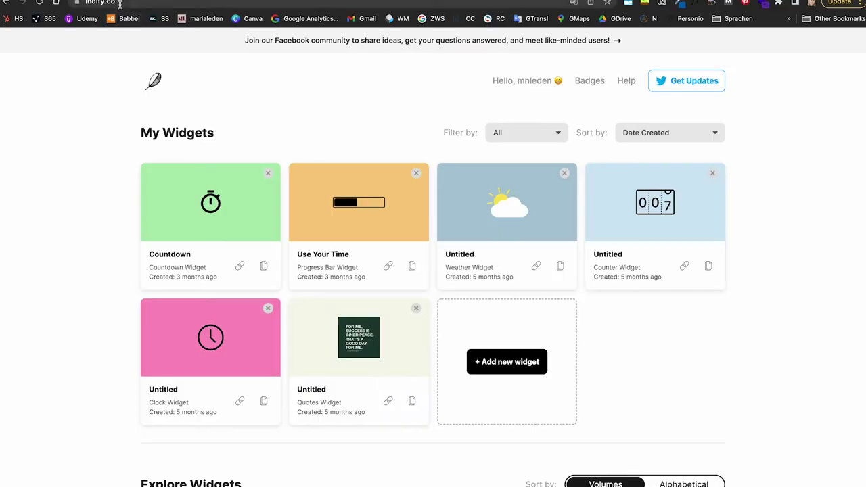
Switch to indify.co in the browser and open the configuration of the Use Your Time progress bar widget
click(101, 2)
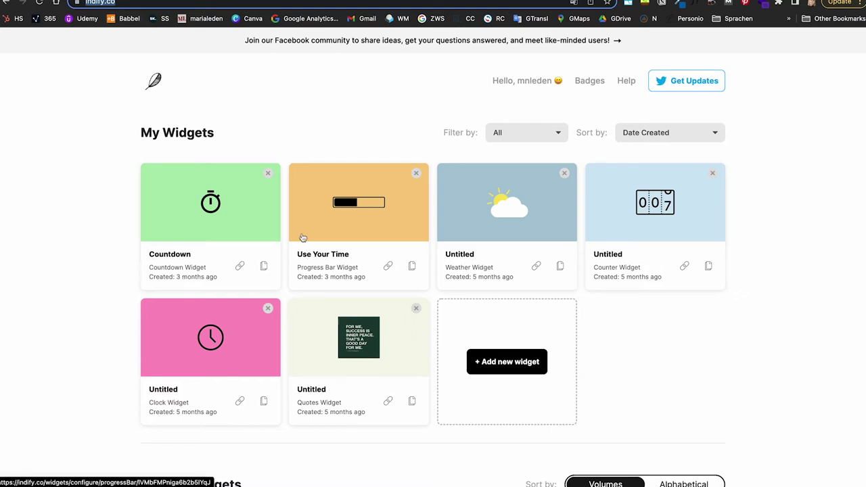
click(341, 252)
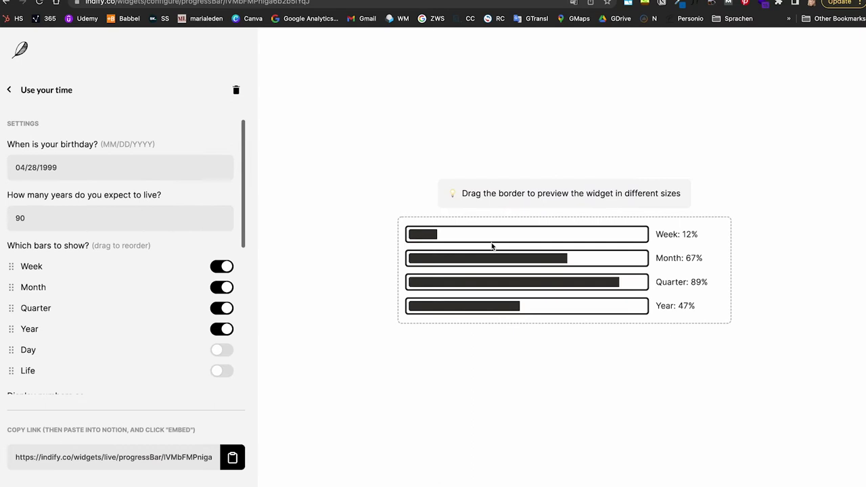
Preview the Day and Life bars in the progress bar widget, switching each one off again, and review the other settings
click(223, 351)
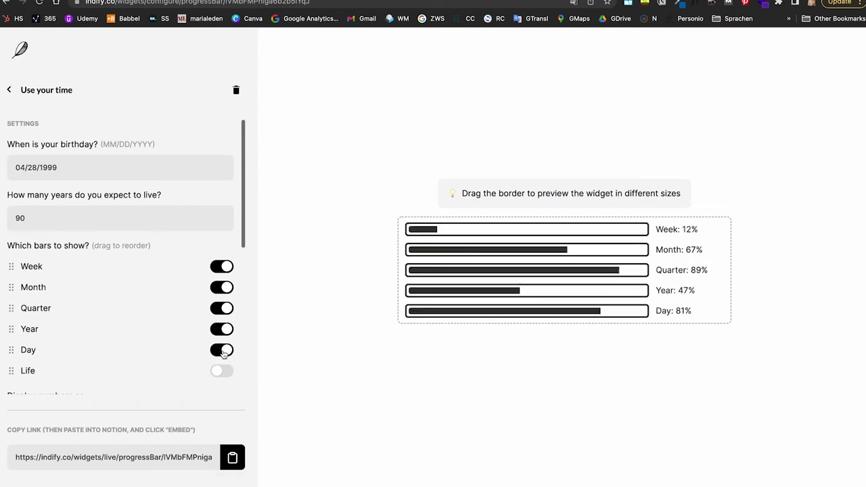
click(223, 350)
click(221, 371)
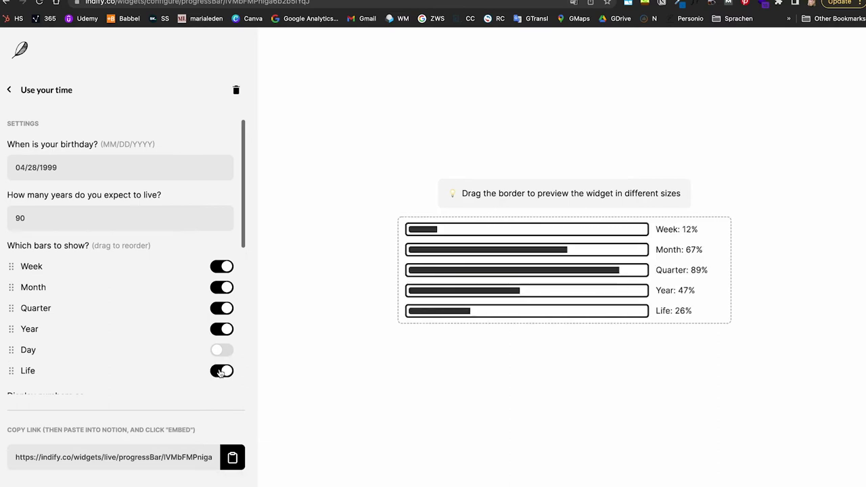
click(221, 371)
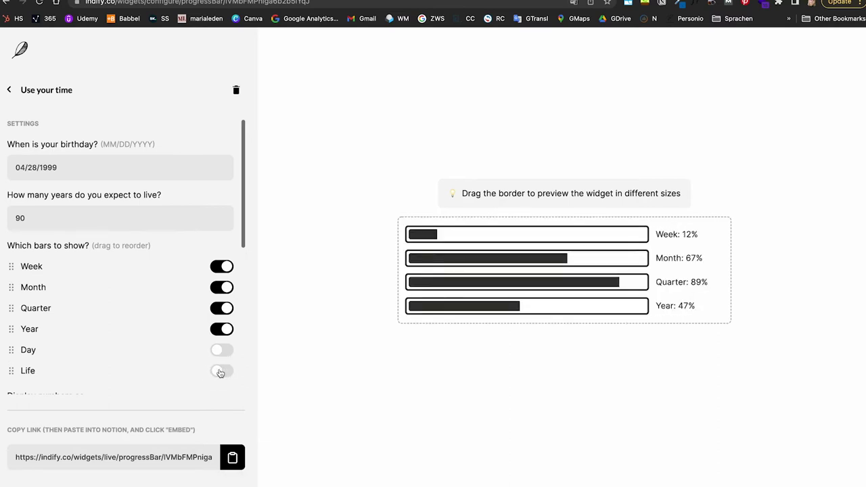
scroll(219, 373, down, 3)
scroll(220, 372, up, 3)
drag(43, 198, 188, 201)
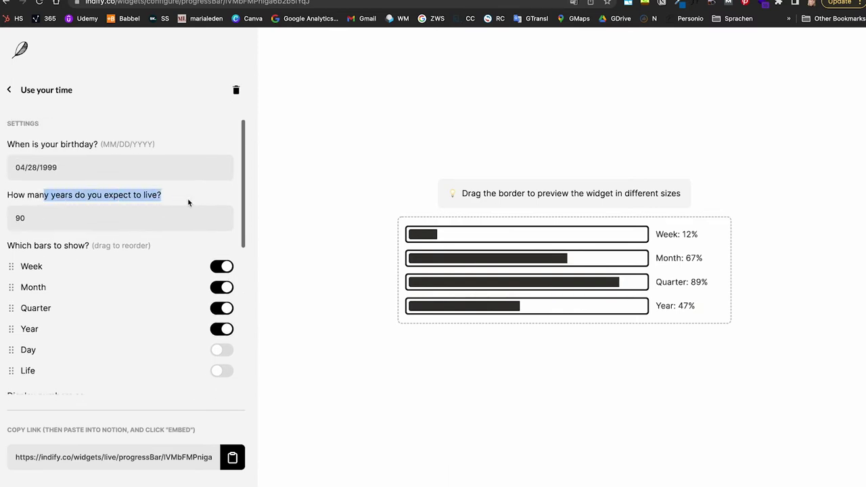
scroll(188, 198, down, 10)
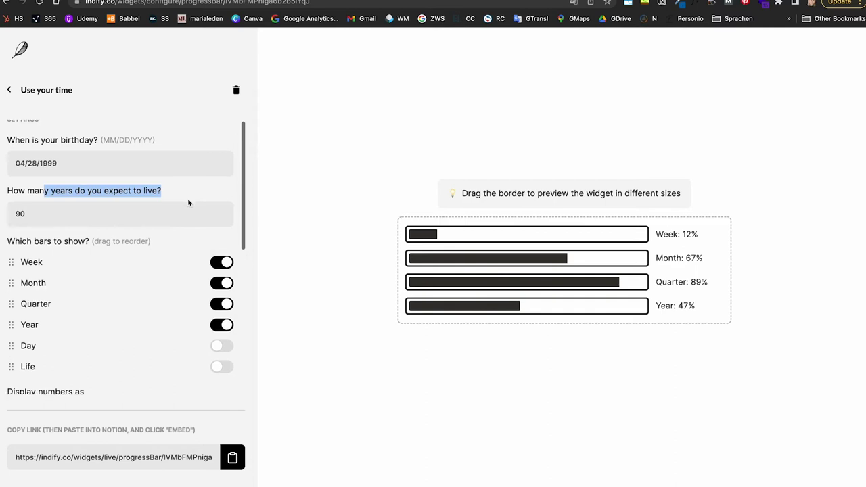
Copy the progress bar widget's embed link
click(143, 460)
click(232, 458)
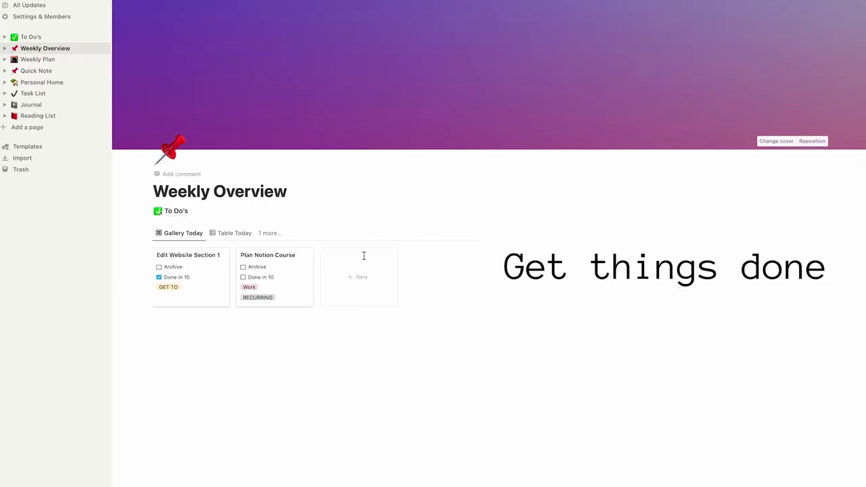
Back in Notion, widen the To Do's column and embed the copied widget link beneath the Get things done image
click(493, 238)
click(487, 231)
click(558, 322)
drag(493, 264, 521, 266)
click(573, 305)
key(ctrl+v)
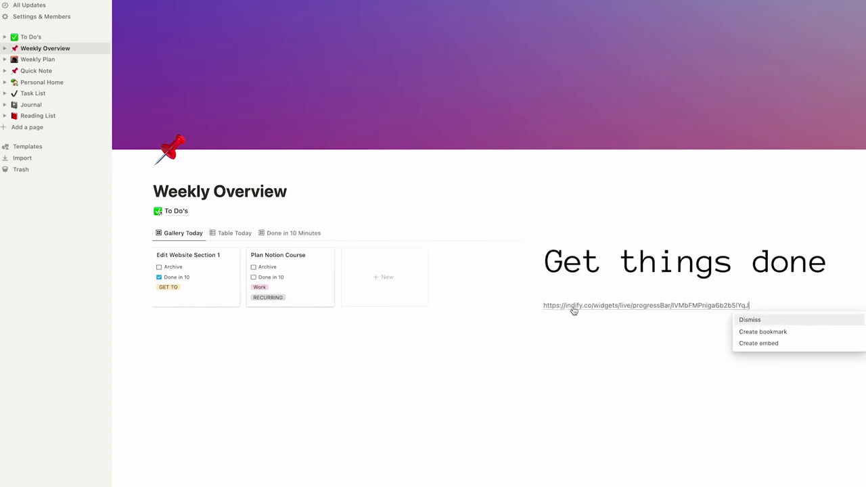
click(750, 343)
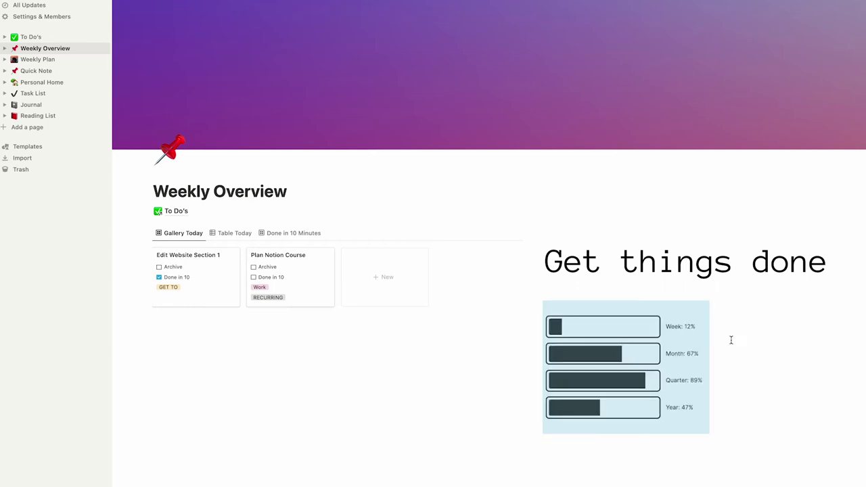
Resize the progress bar embed to fill its column and widen the To Do's column beside it
drag(707, 332, 759, 334)
drag(539, 337, 601, 329)
drag(659, 340, 665, 468)
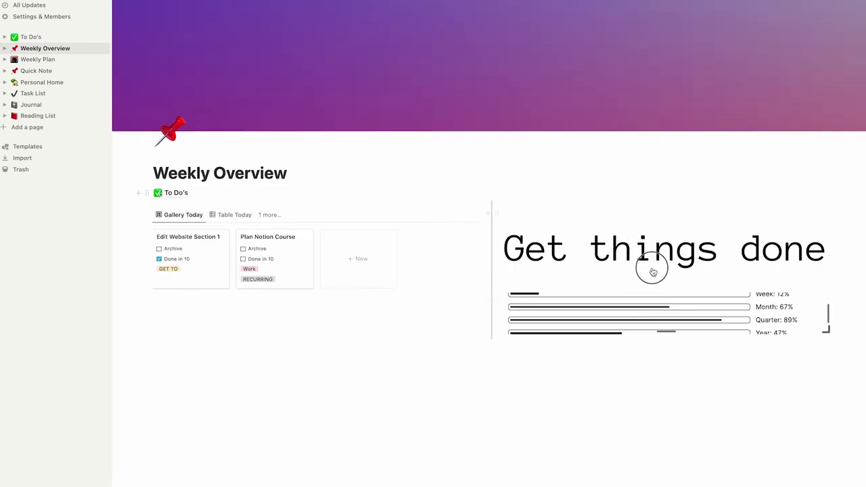
drag(487, 215, 525, 216)
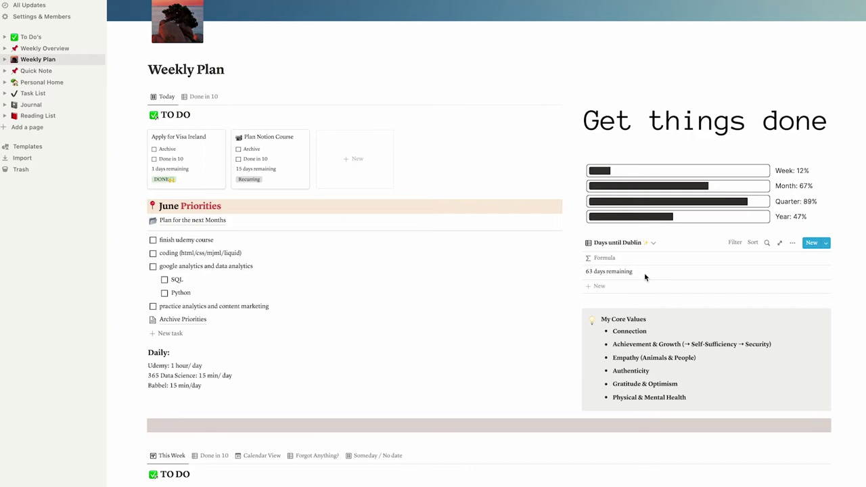
Examine the Formula, Name and Due Date columns of the Days until Dublin table on the Weekly Plan page
scroll(644, 272, right, 5)
scroll(644, 273, left, 5)
click(620, 270)
drag(735, 318, 584, 285)
key(ctrl+x)
click(649, 265)
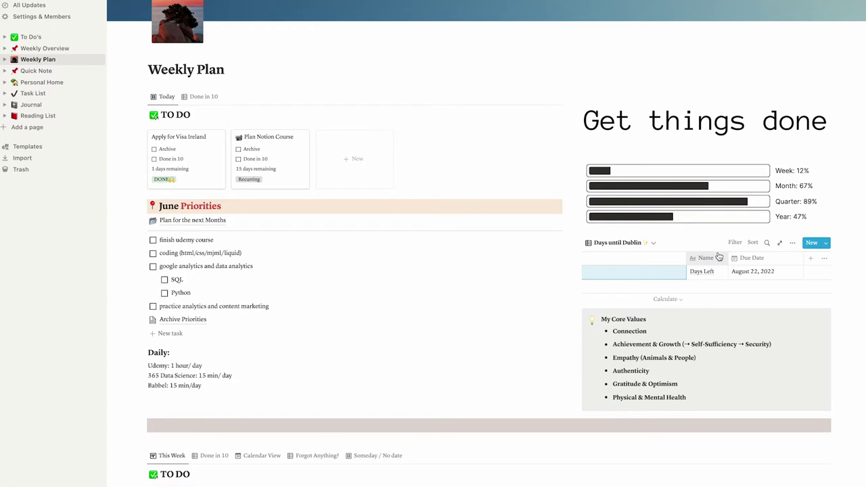
scroll(718, 257, right, 5)
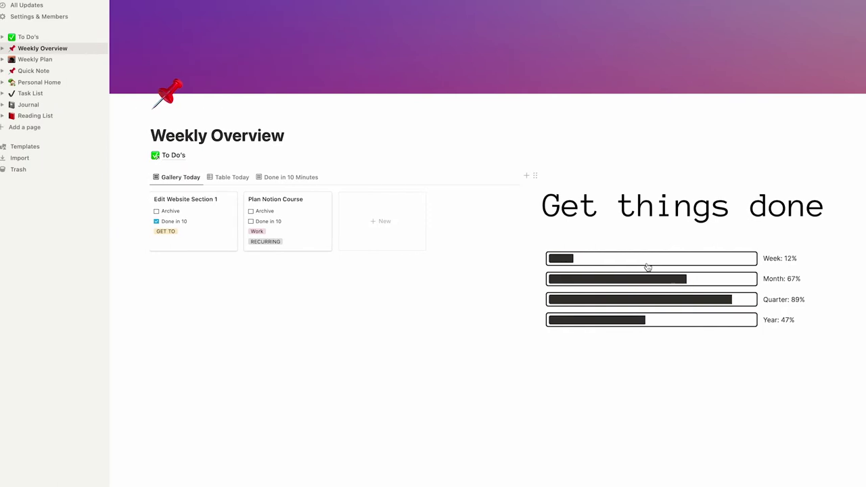
Insert an inline database beneath the progress bars on the Weekly Overview page and title it Days Until Valentines Day
click(527, 251)
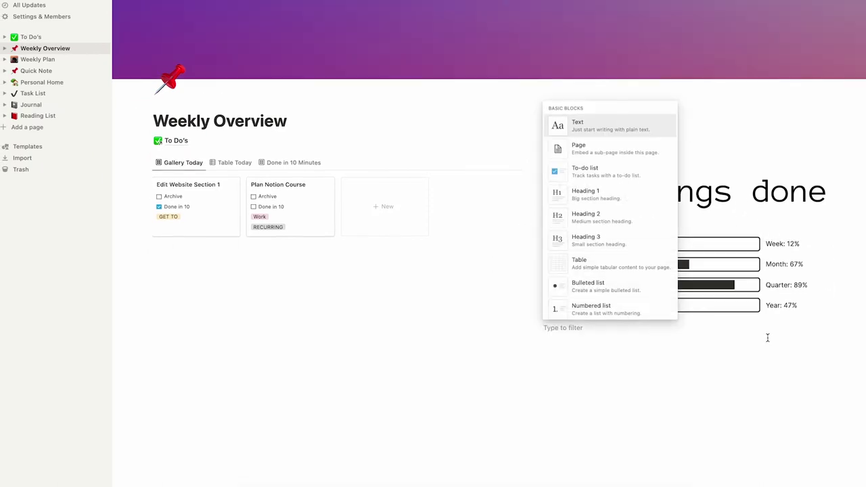
text(inlin)
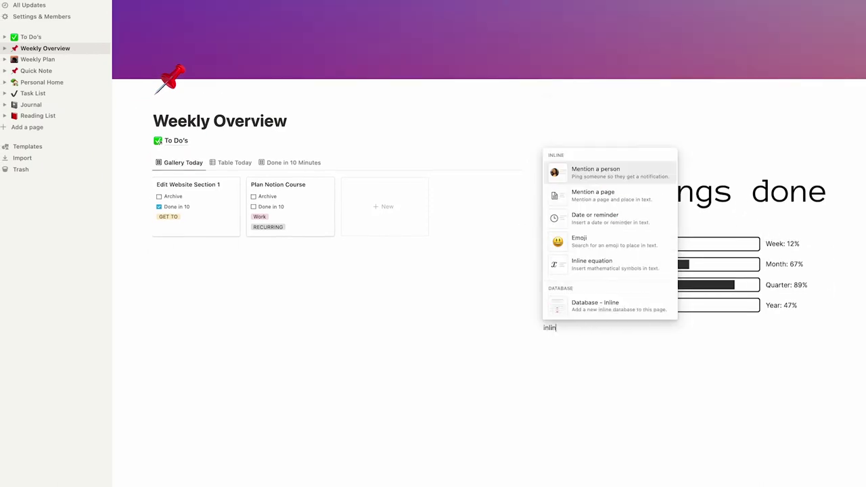
click(593, 308)
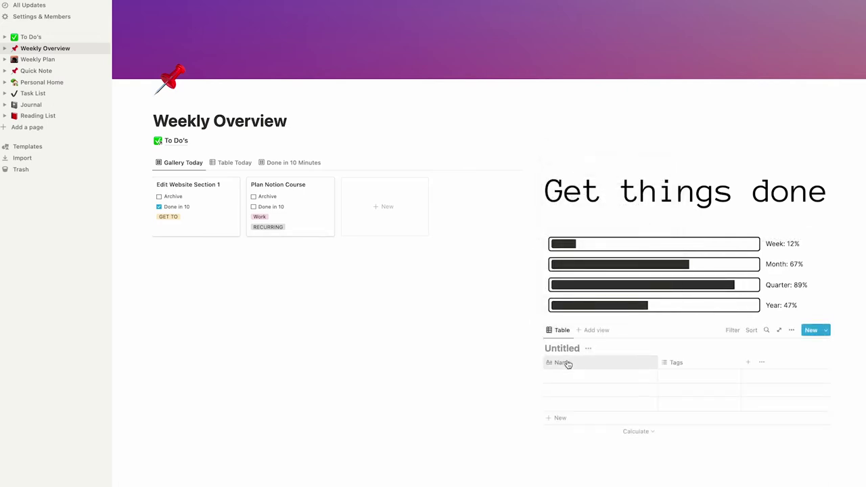
text(Days Until Valentines Day)
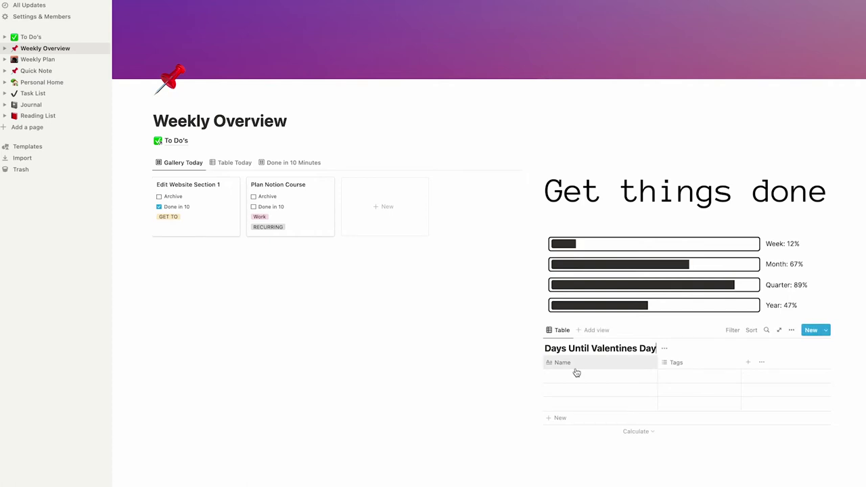
Change the Tags column of the Days Until Valentines Day table to the Formula type and rename it Formula
click(682, 365)
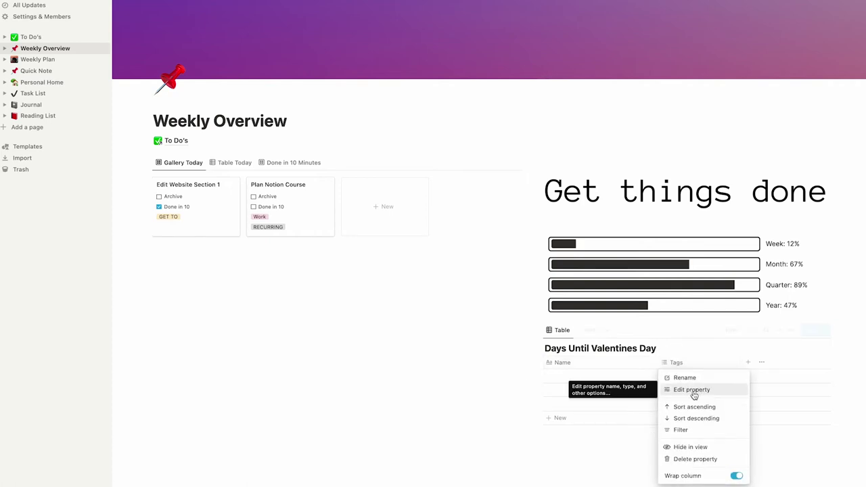
click(690, 388)
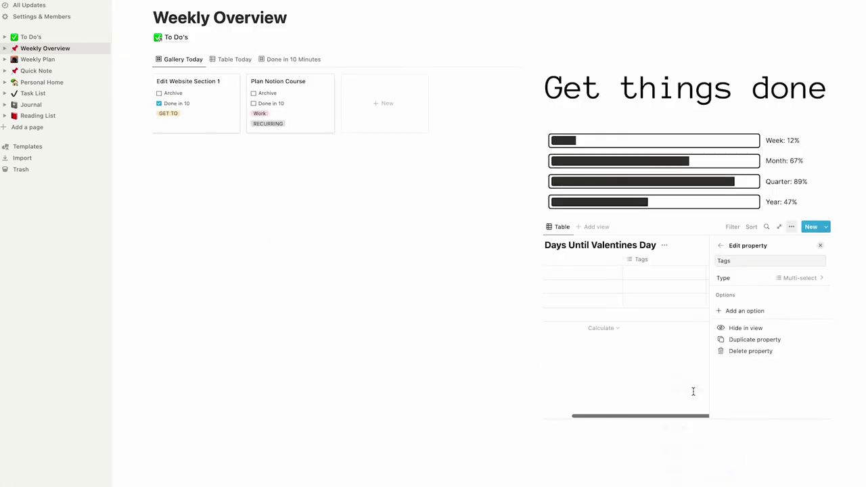
click(734, 283)
click(735, 193)
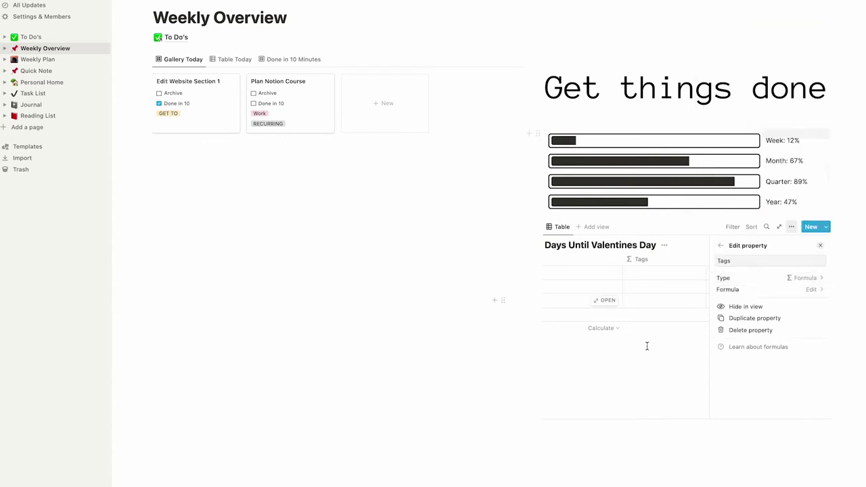
click(683, 302)
key(Escape)
click(678, 259)
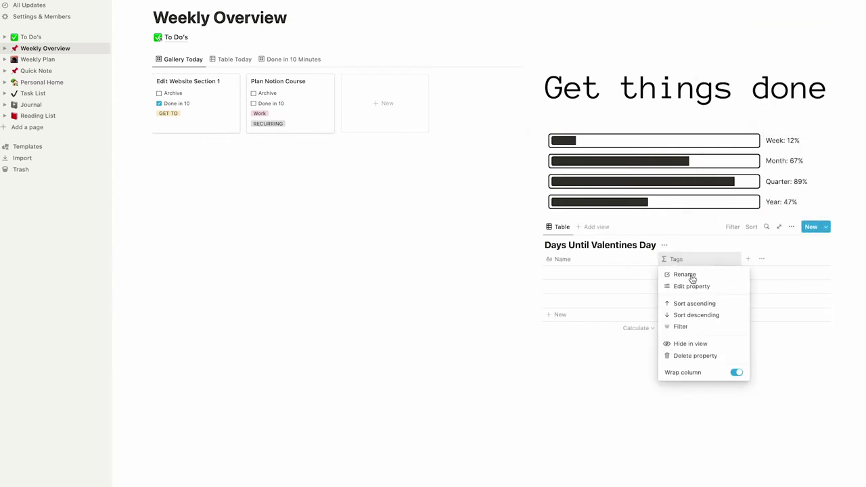
click(692, 283)
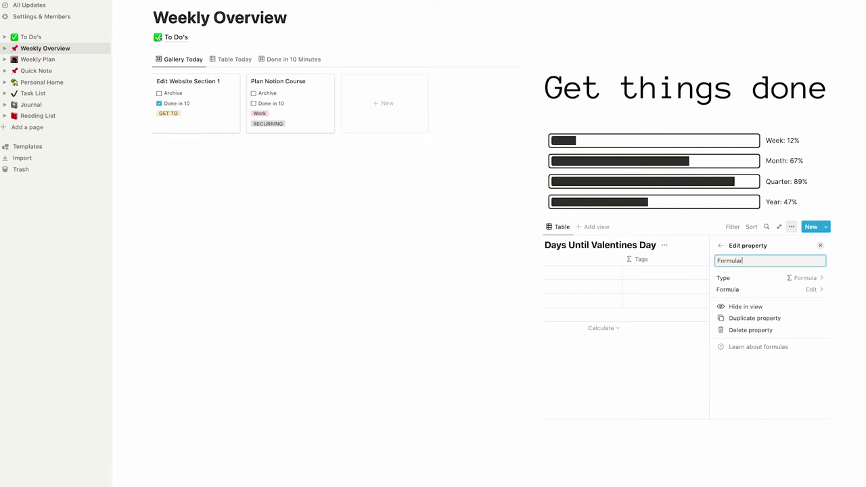
click(642, 274)
Move the Formula column ahead of the Name column and name the first row Valentines Day
drag(669, 260, 585, 267)
click(641, 274)
text(Valentines Day)
Add a property named Due Date of type Date to the Days Until Valentines Day table
click(747, 258)
text(Due Date)
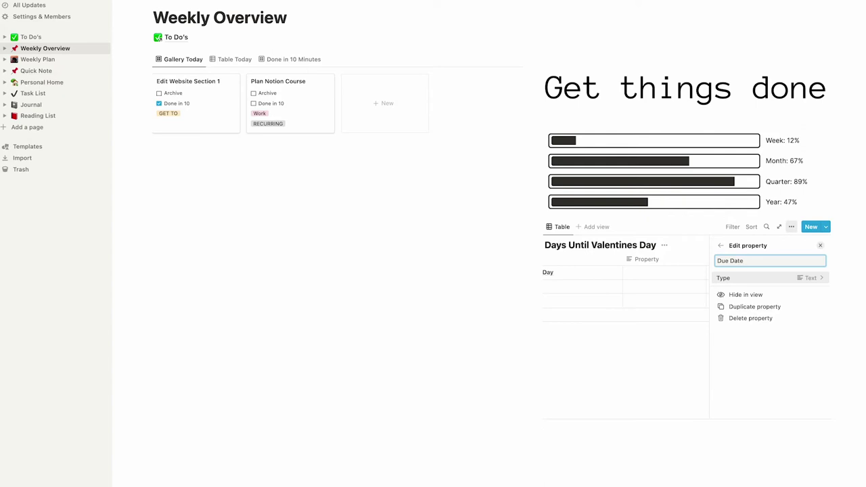
click(758, 279)
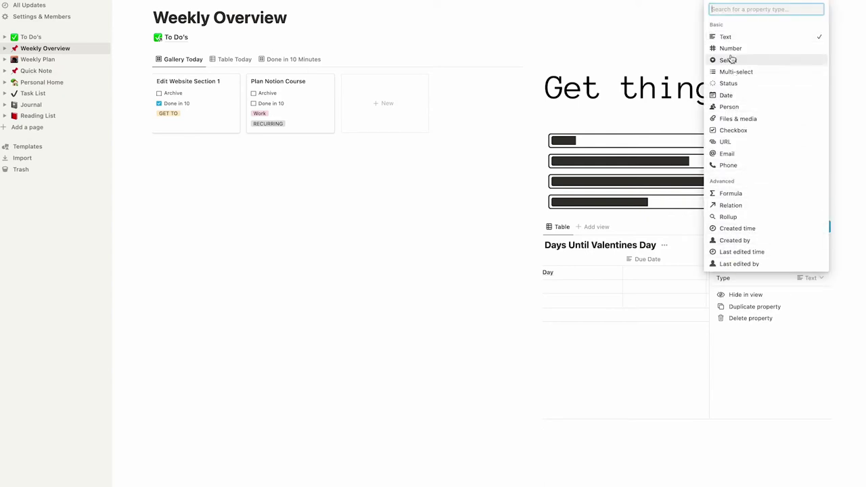
click(725, 95)
click(677, 274)
key(Escape)
Set the Valentines Day row's due date to February 14, 2023
click(758, 276)
click(815, 306)
click(815, 307)
click(815, 306)
click(815, 306)
click(815, 306)
click(815, 306)
click(815, 307)
click(815, 306)
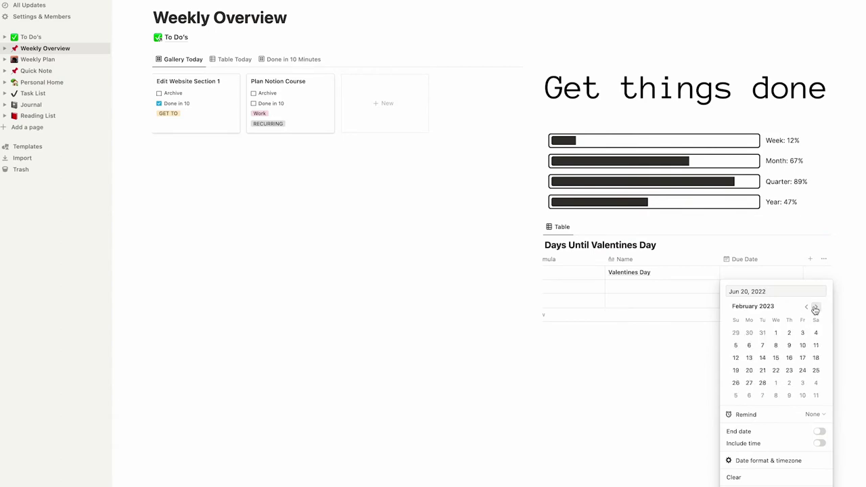
click(766, 361)
key(Escape)
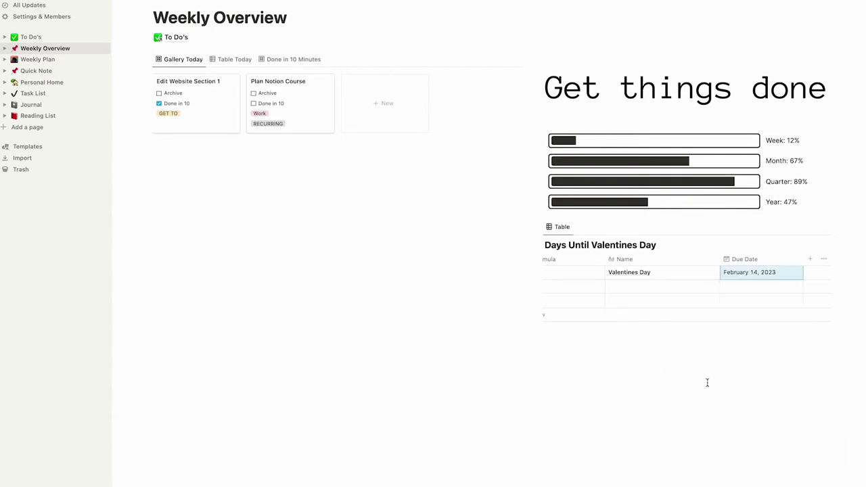
Widen the Formula column to fill the table and give it the formula copied from Weekly Plan's Days until Dublin table
drag(802, 259, 723, 259)
drag(624, 259, 821, 263)
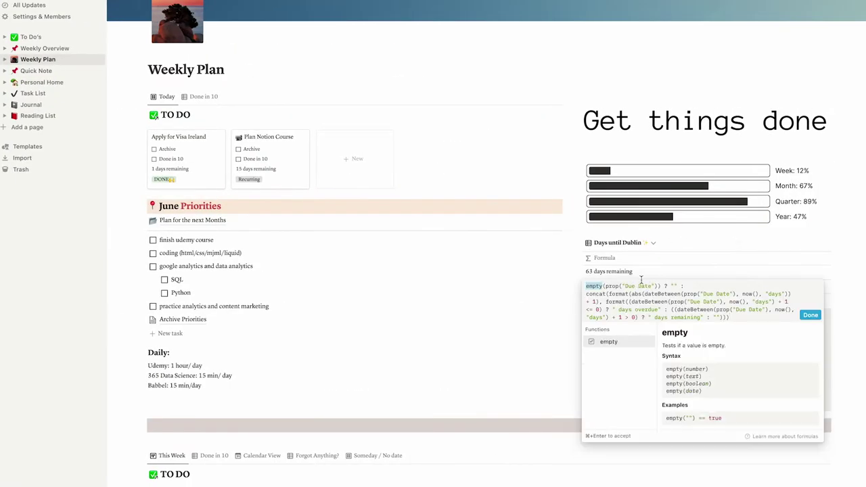
key(super+a)
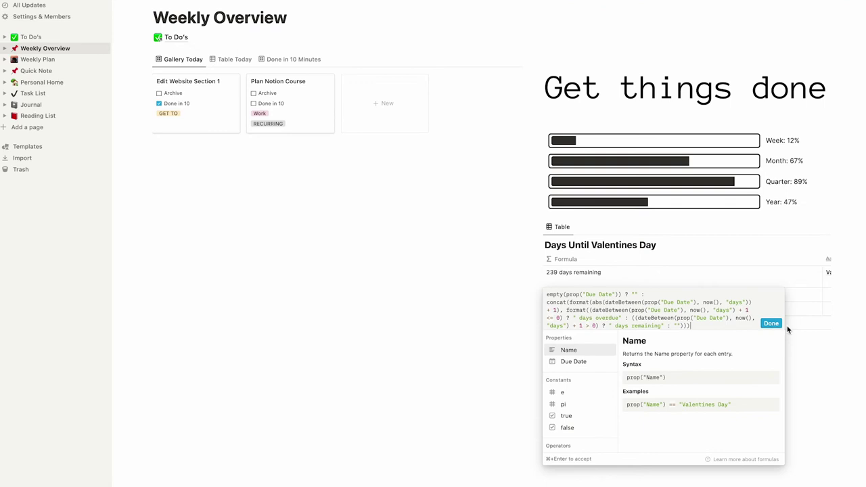
click(771, 323)
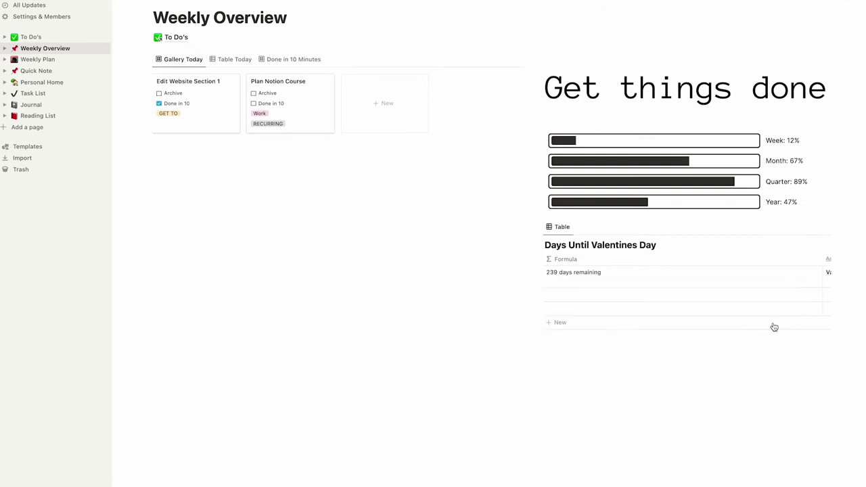
Delete the two empty rows beneath Valentines Day and widen the Formula column until the Name column is out of view
click(538, 295)
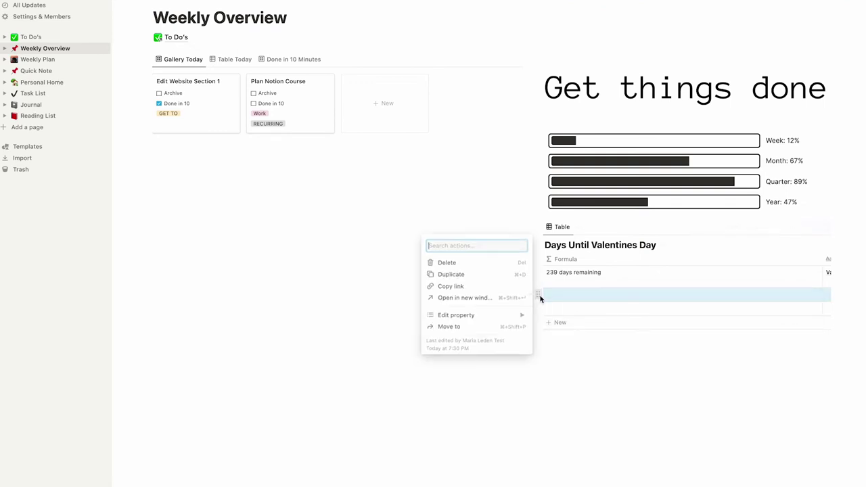
key(Delete)
click(539, 302)
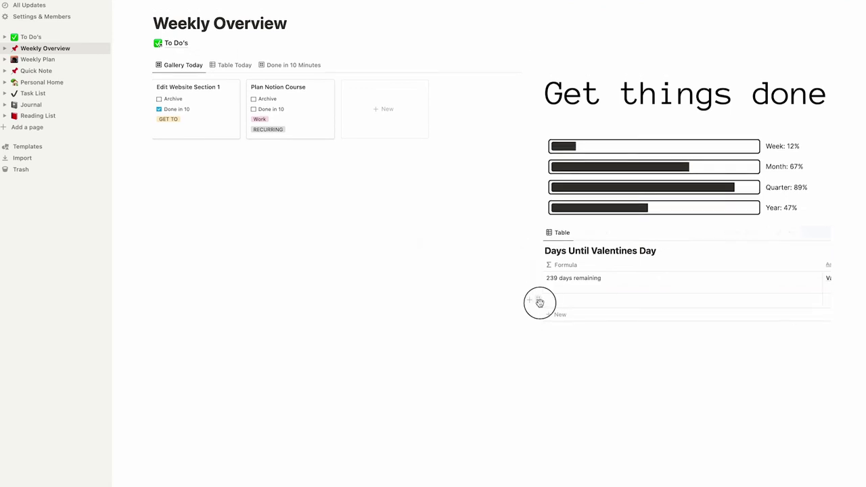
key(Delete)
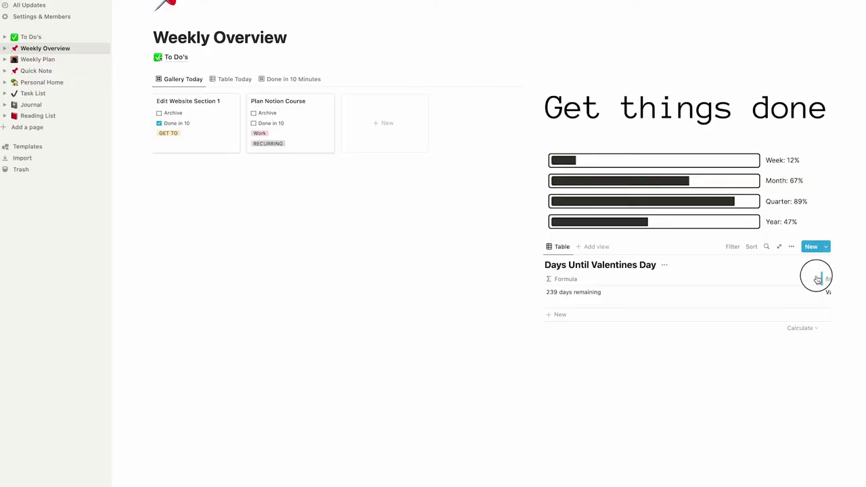
drag(817, 276, 857, 312)
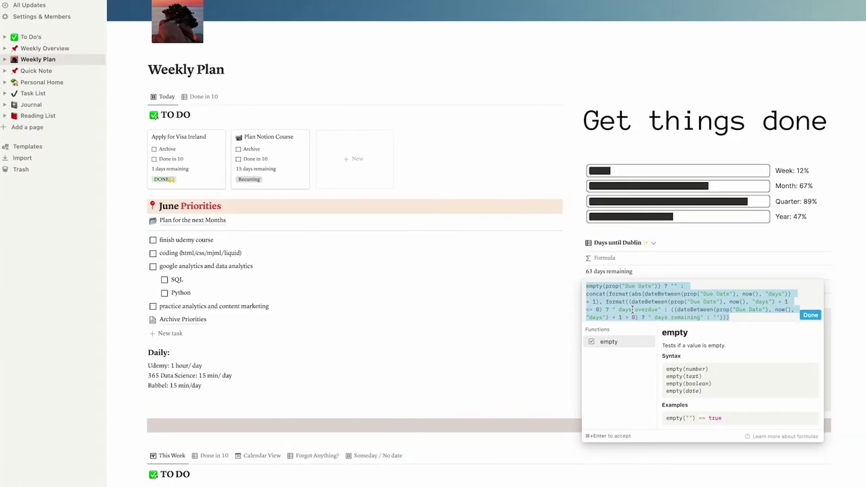
Back on the Weekly Overview page, add a Heading 2 reading June Priorities beneath the To Do's gallery
key(Escape)
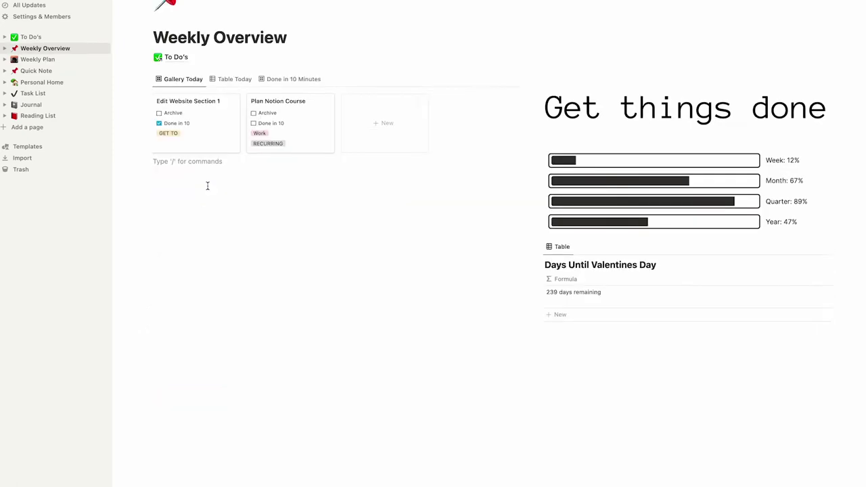
click(139, 79)
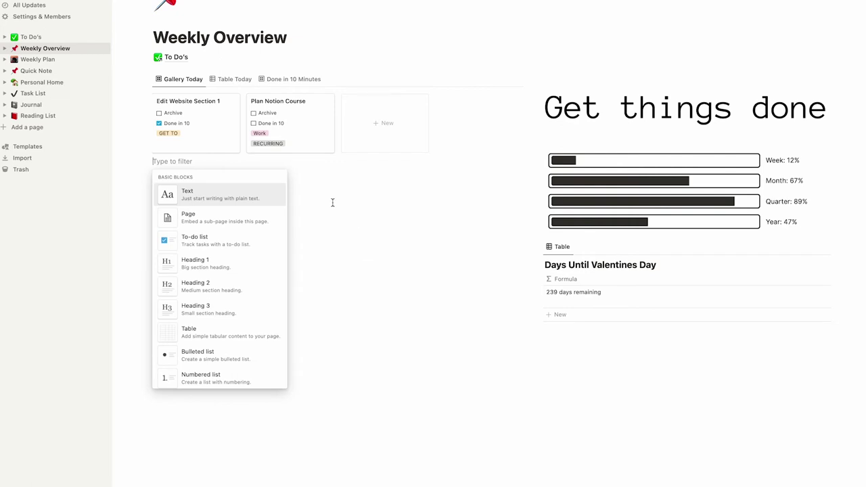
text(head)
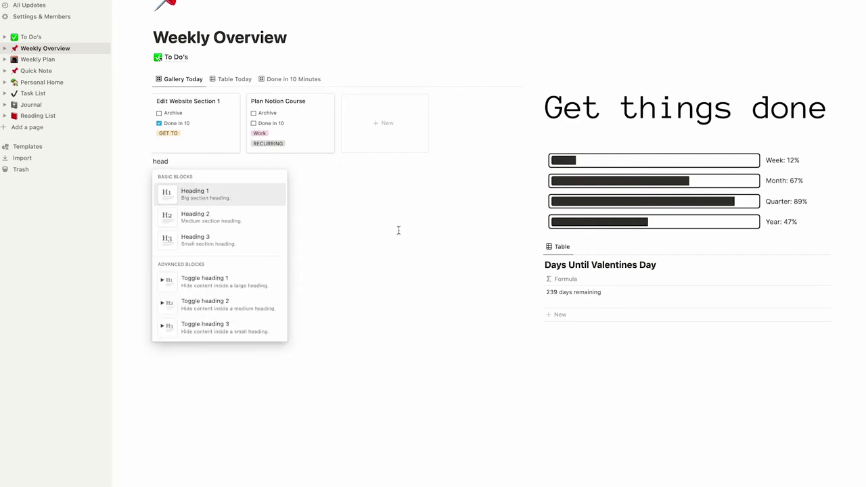
click(246, 210)
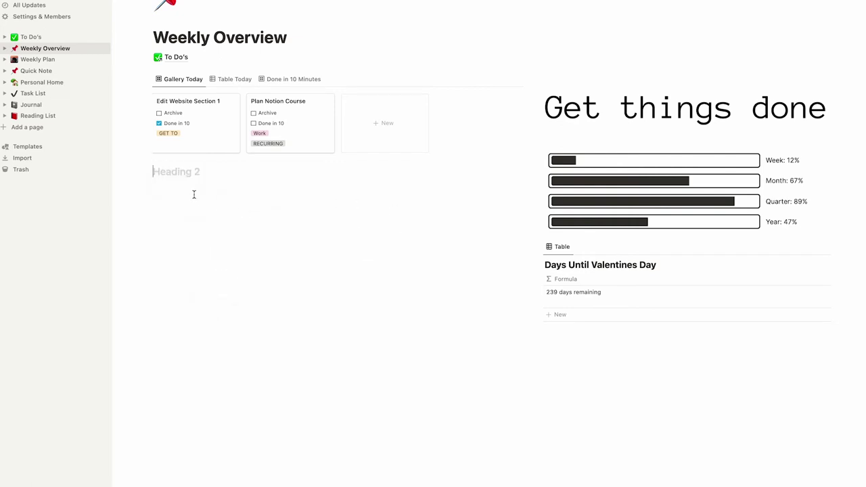
text(June Priorities)
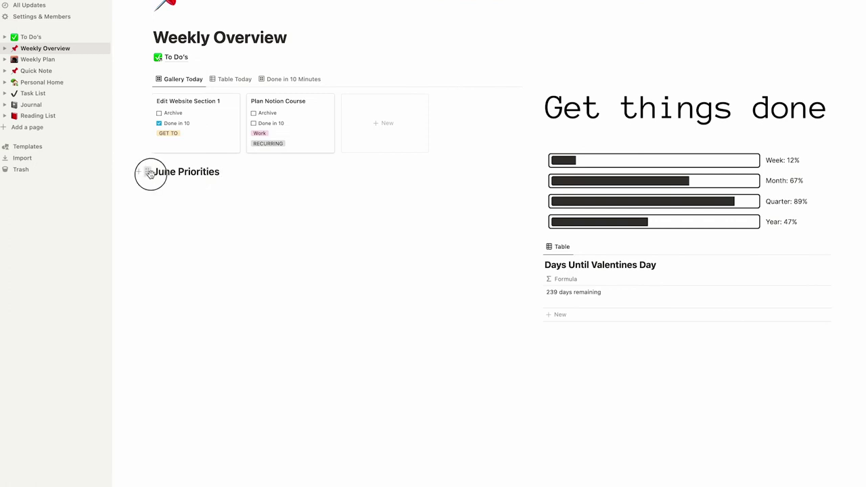
Give the June Priorities heading an orange background and color the word Priorities red
click(148, 173)
mouse_move(79, 220)
click(186, 291)
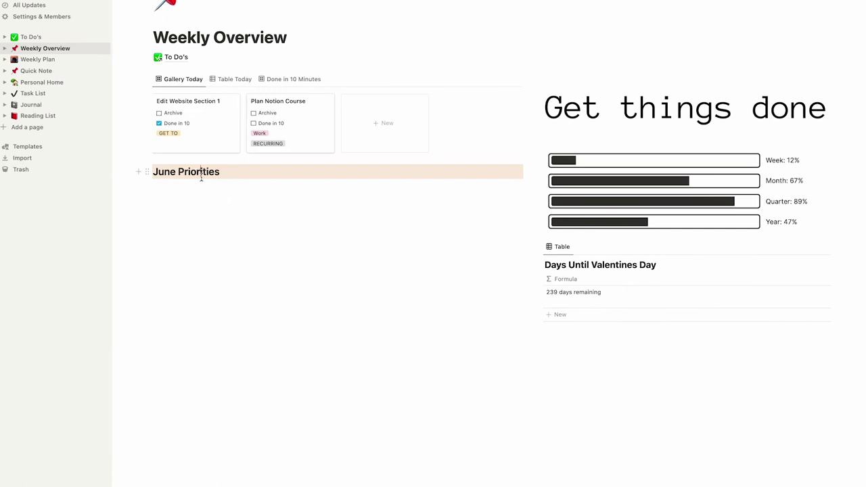
double_click(215, 175)
click(345, 153)
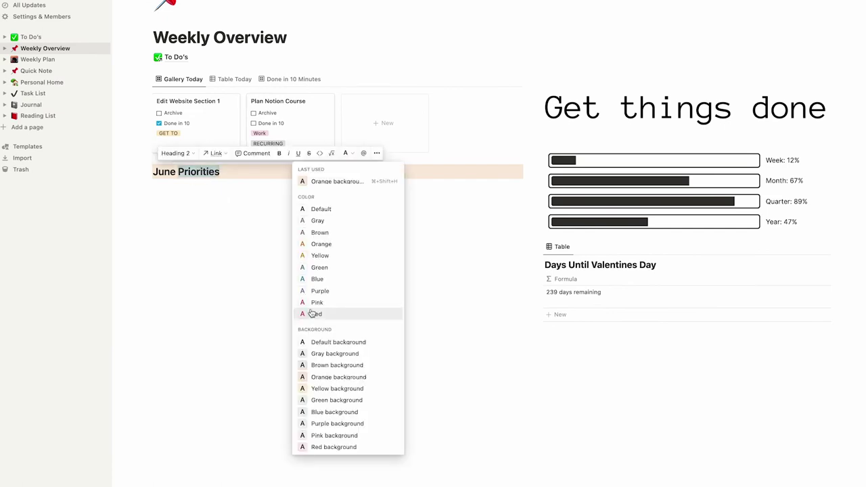
click(313, 313)
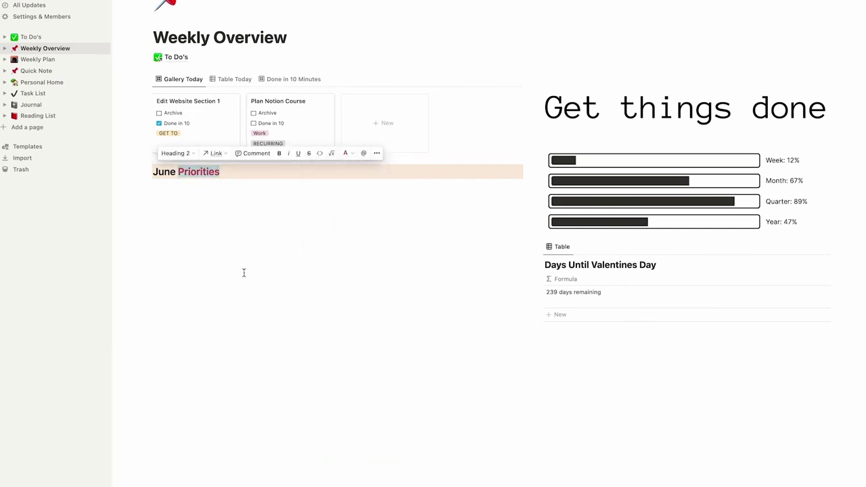
click(174, 196)
Insert a red pushpin emoji at the start of the June Priorities heading
click(155, 174)
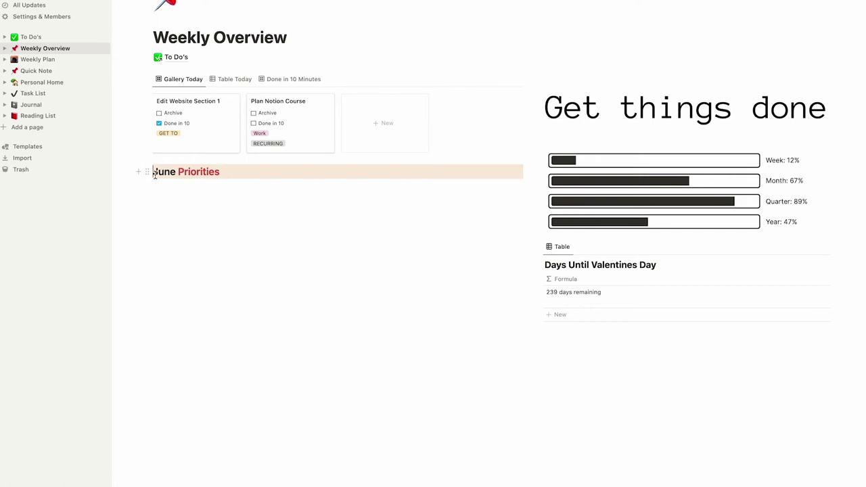
key(ctrl+super+space)
key(Escape)
key(ctrl+super+space)
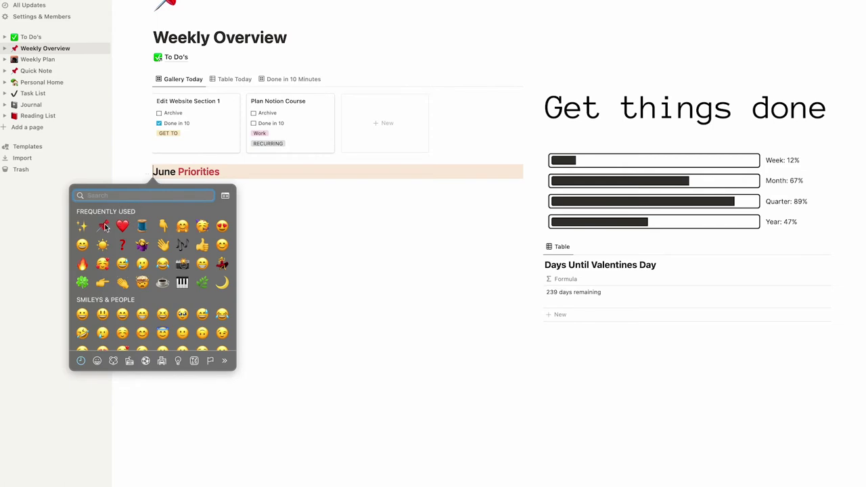
key(Escape)
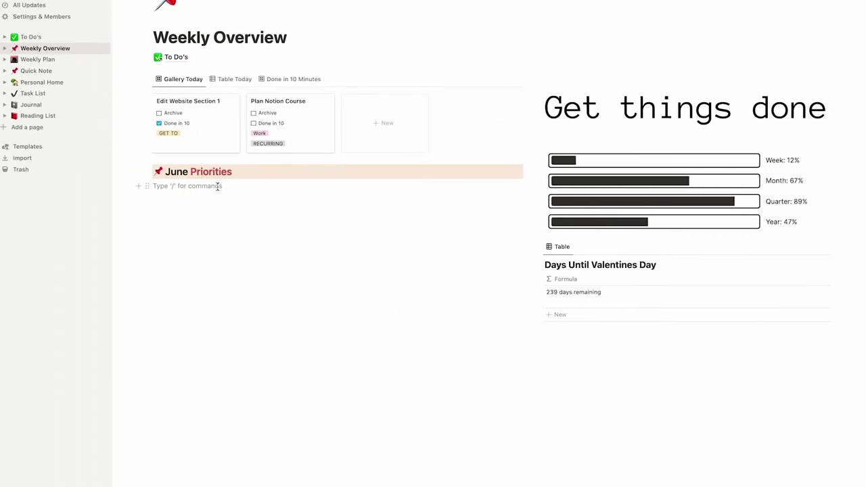
Create a sub-page titled Plan for the month beneath the June Priorities heading
text(/page)
key(Return)
text(Plan for the month)
key(Return)
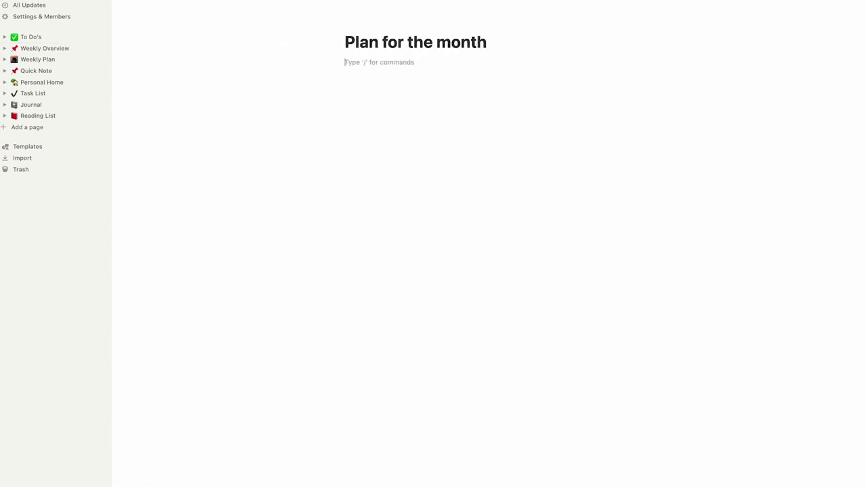
text(...)
key(Return)
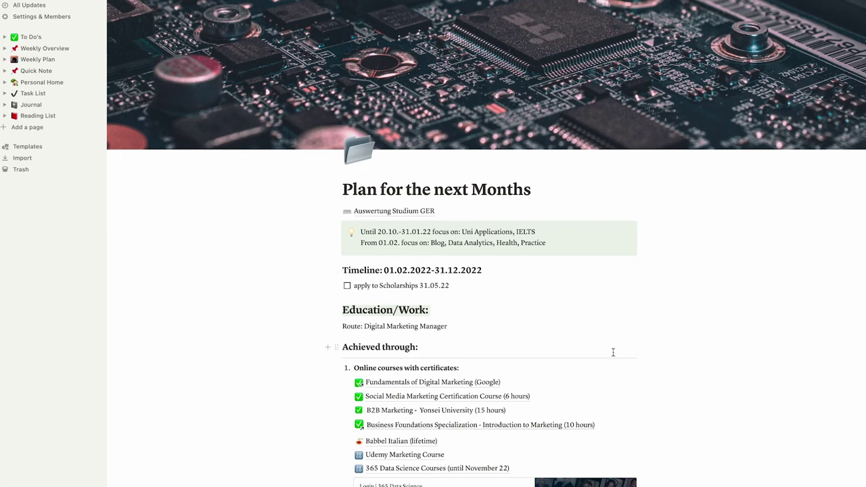
Examine the timeline, education goals and monthly sections of the Plan for the next Months page
scroll(612, 352, down, 10)
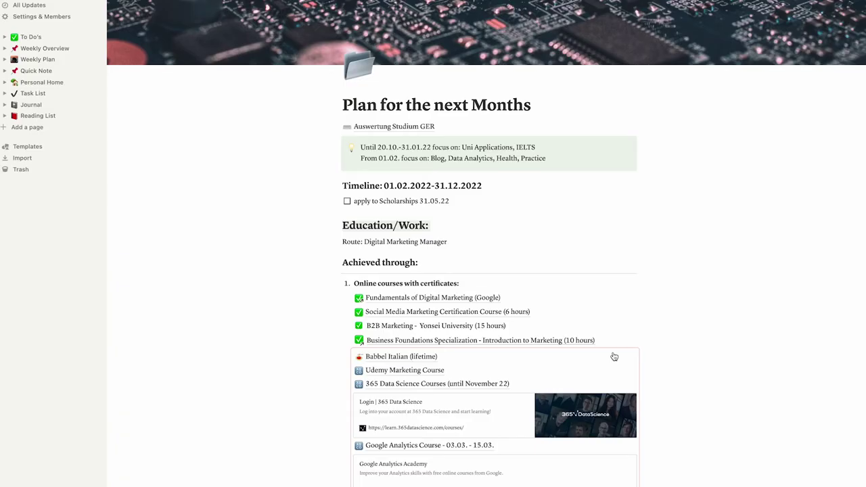
scroll(612, 357, down, 20)
scroll(451, 260, up, 5)
scroll(450, 261, down, 5)
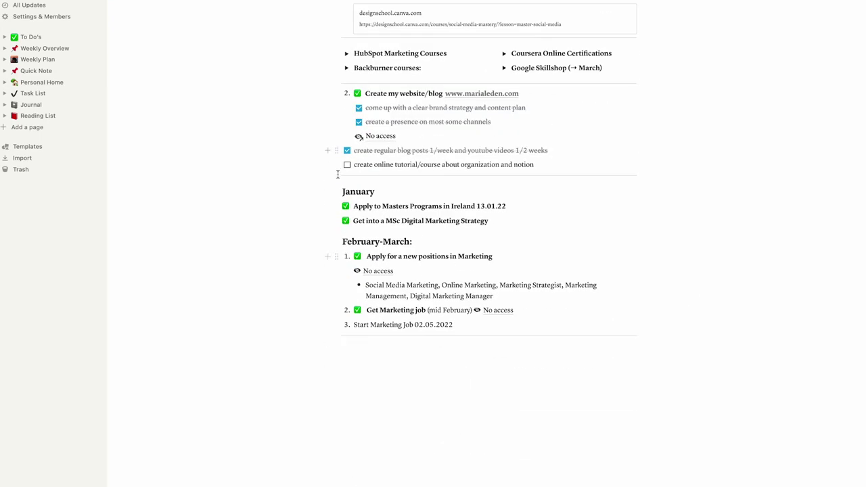
scroll(413, 168, up, 10)
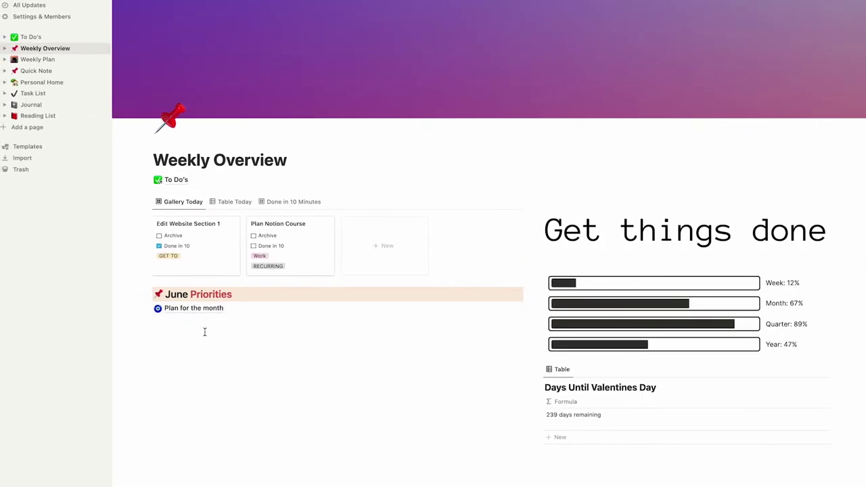
Insert a divider beneath the Plan for the month sub-page
click(177, 329)
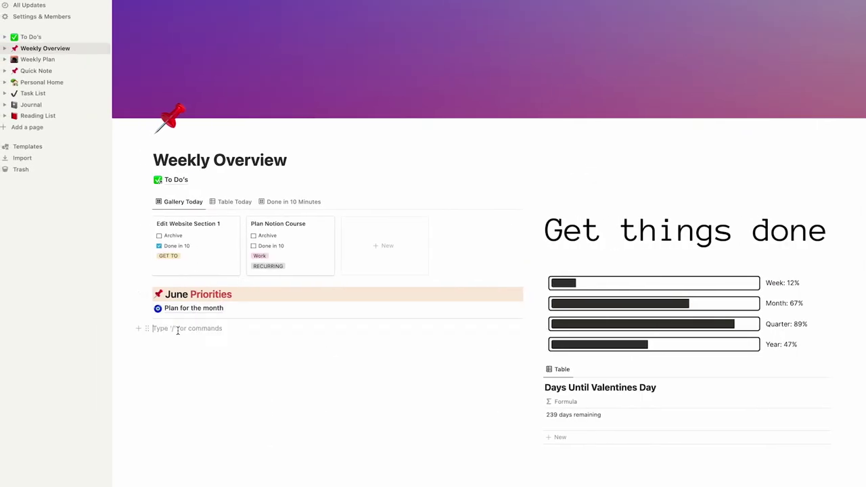
text(/di)
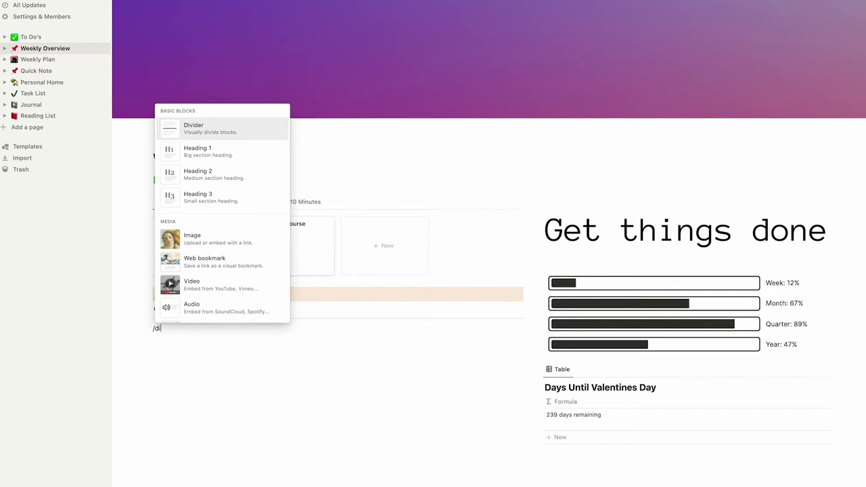
text(vi)
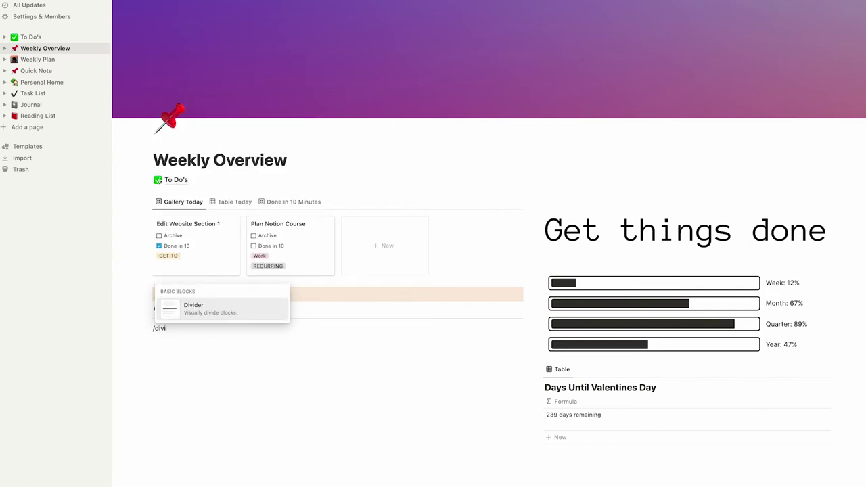
key(BackSpace)
key(BackSpace)
key(BackSpace)
key(BackSpace)
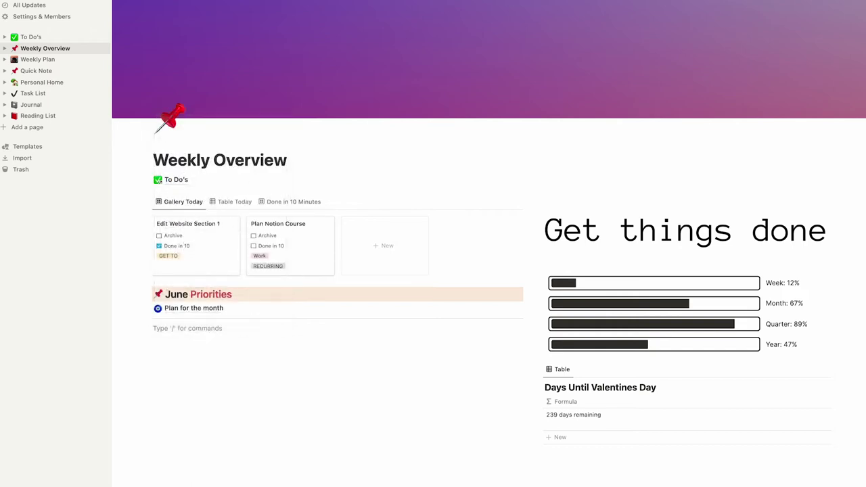
text(---)
drag(203, 350, 161, 327)
key(BackSpace)
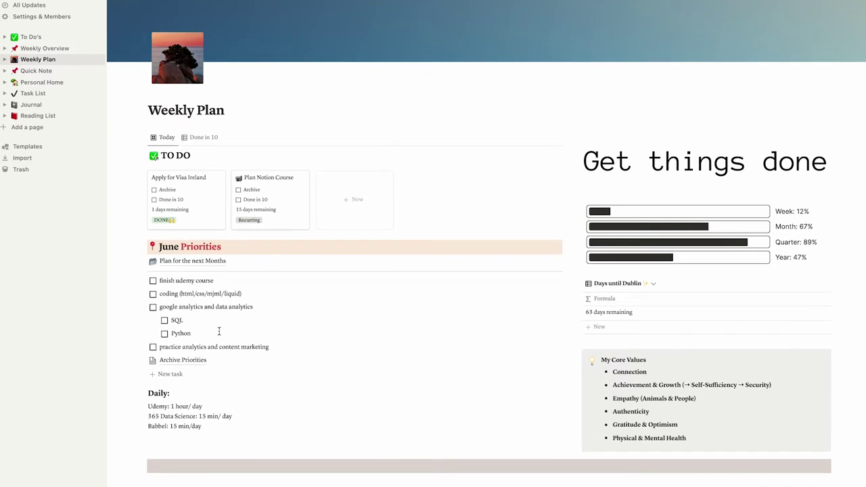
Check off finish udemy course and the coding priority on the Weekly Plan page, and uncheck both
click(153, 280)
click(153, 294)
click(152, 280)
click(153, 294)
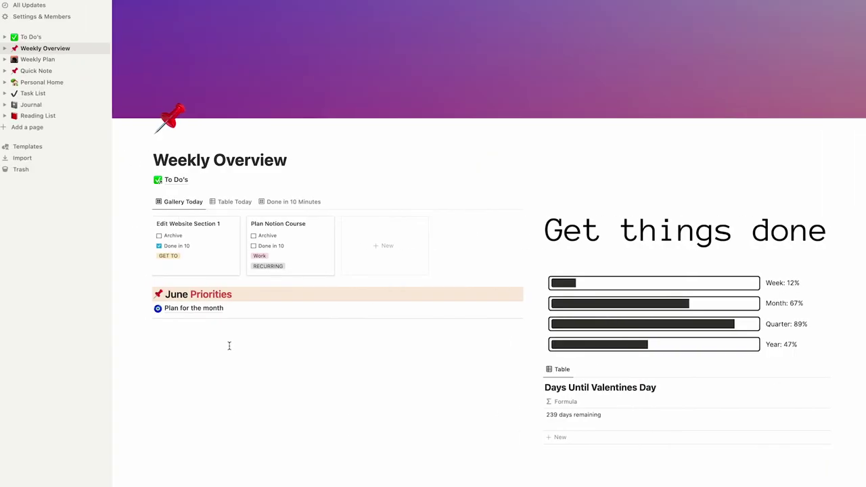
Add a to-do reading "go to the gym 2x week" below the divider under Plan for the month
click(138, 320)
key(Escape)
text([])
key(BackSpace)
text(/todo)
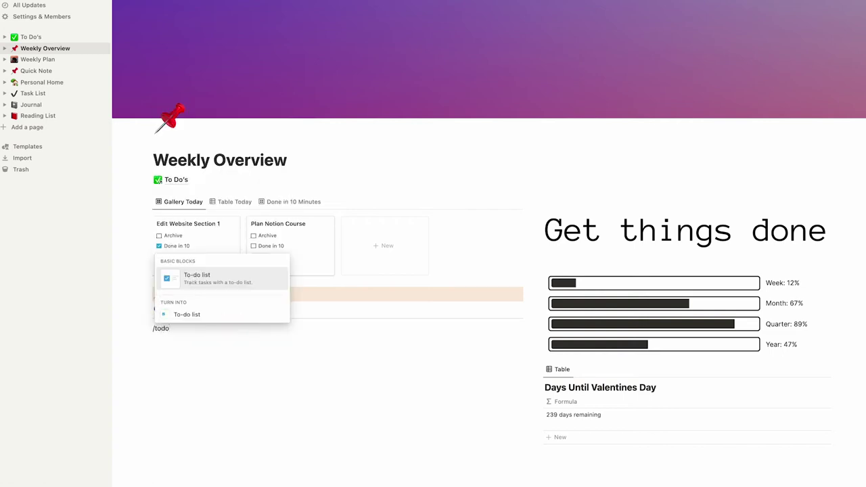
key(Return)
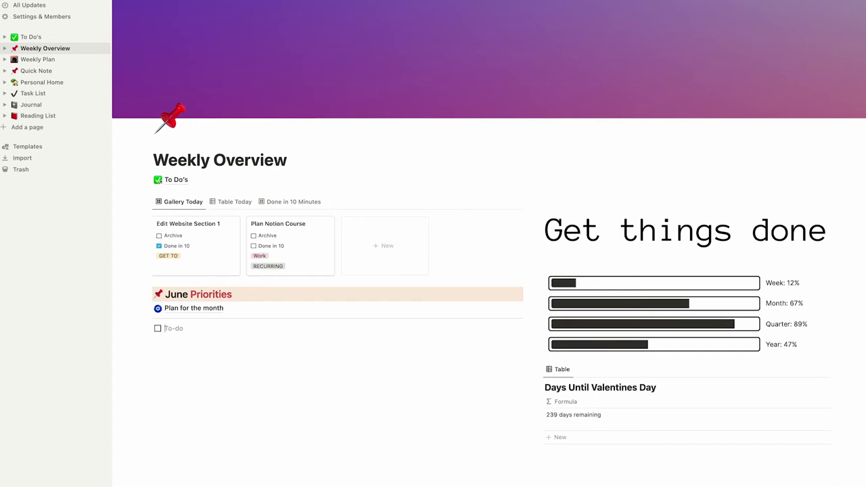
text(go to the gym 2x week)
key(Return)
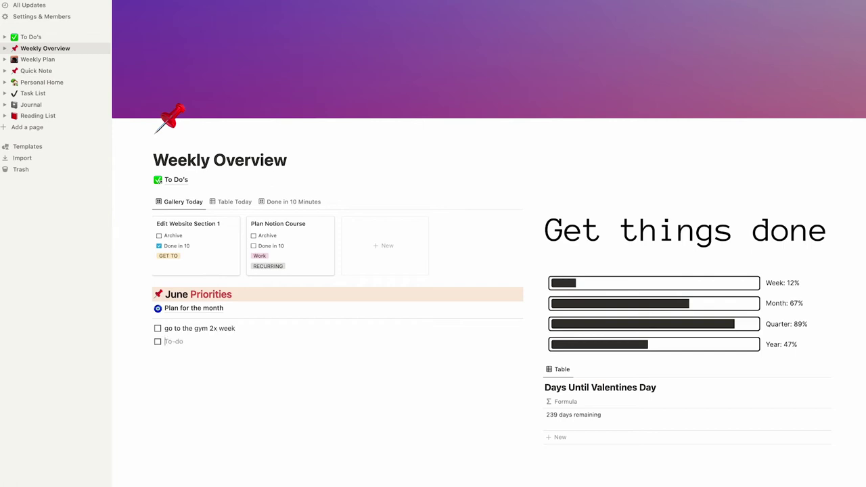
Add the to-do "finish the online course about cats" with a nested to-do "film the intro to the course"
text(finish the online course abou)
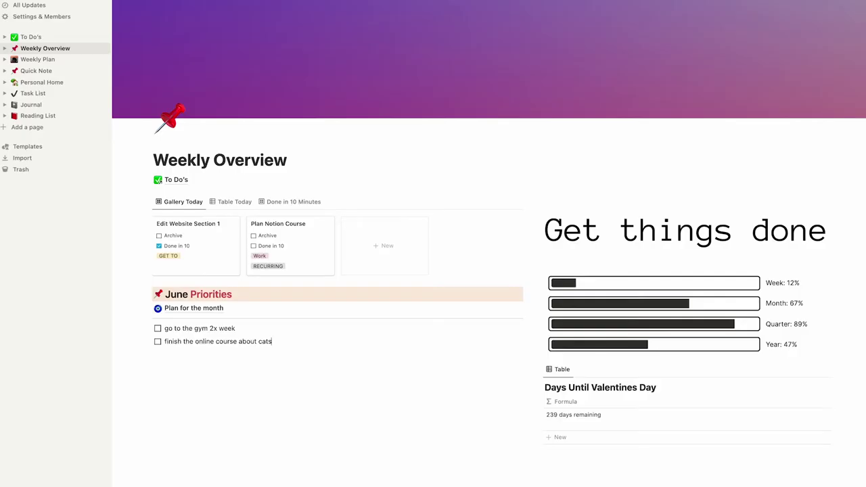
text(t cats)
key(Return)
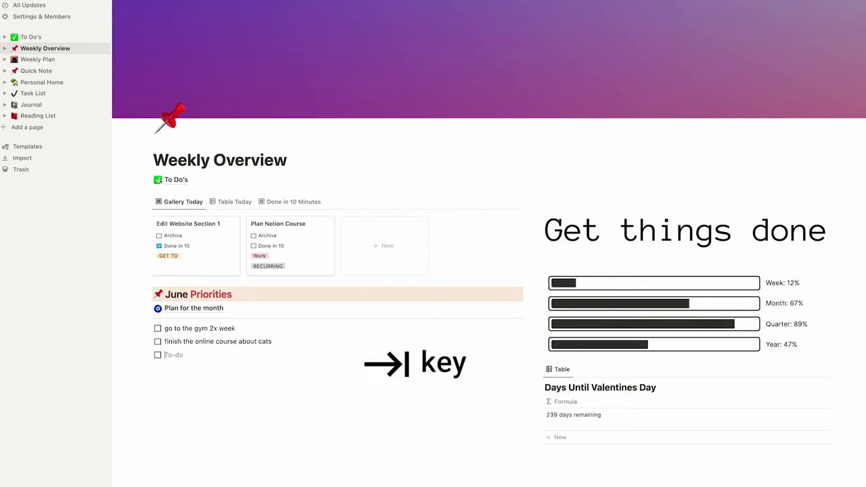
key(Tab)
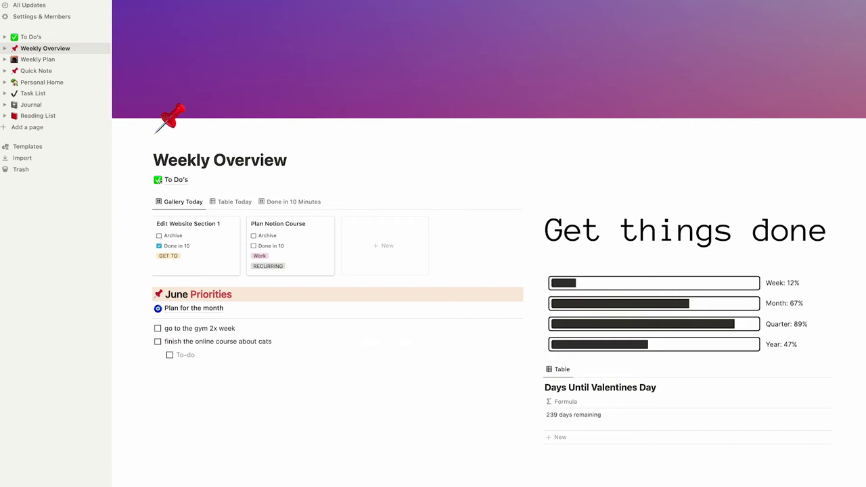
mouse_move(154, 356)
mouse_down()
mouse_move(172, 334)
mouse_move(163, 341)
mouse_move(172, 357)
mouse_up()
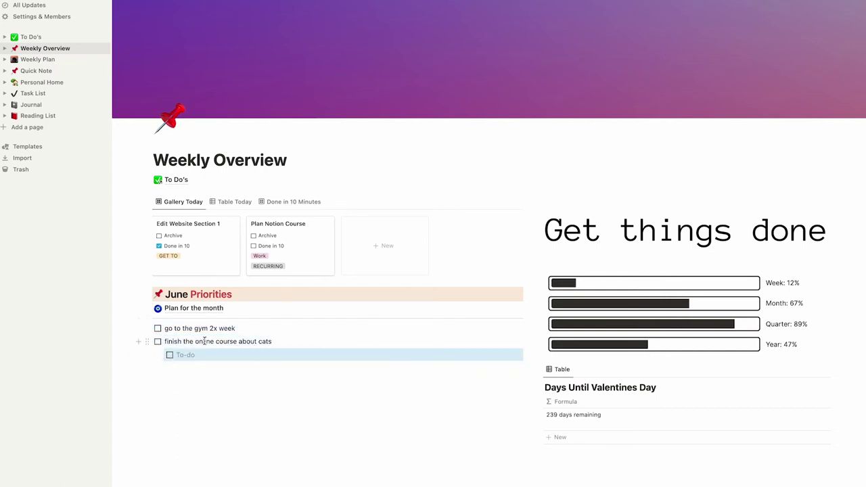
text(film the )
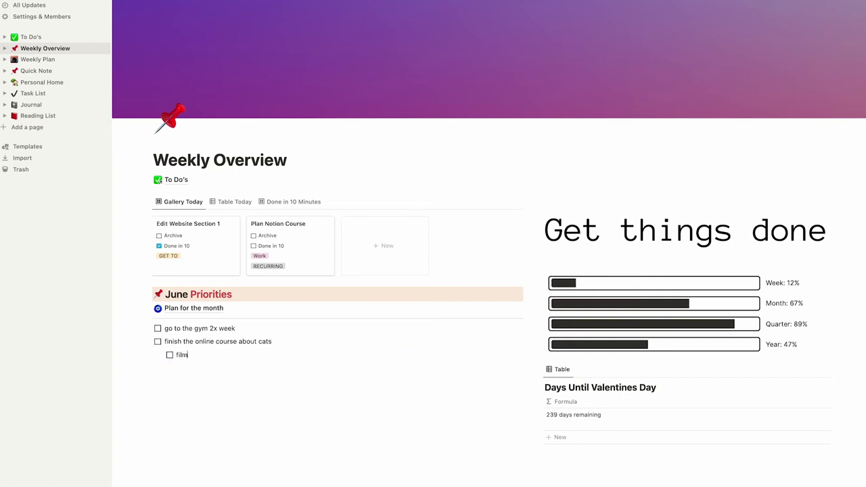
text(intro to the course)
click(273, 347)
Add a non-nested to-do "practicing piano" at the end of the June Priorities list
key(Return)
key(shift+Tab)
text(practicing piano)
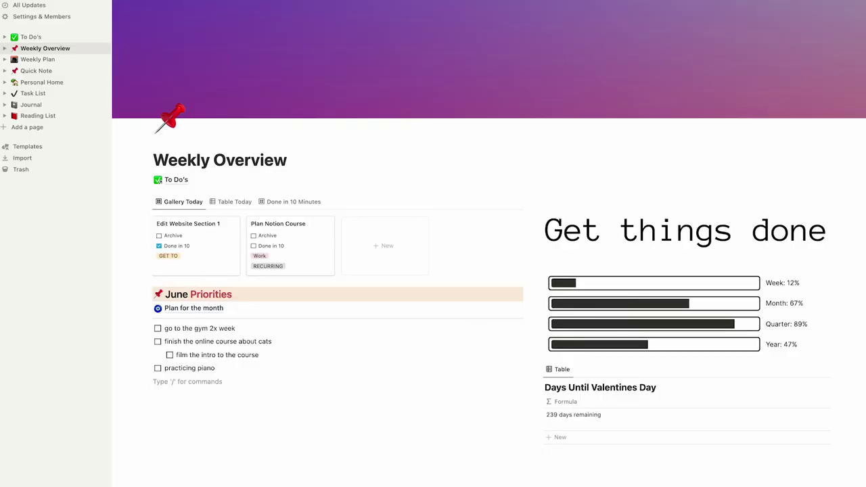
Create a sub-page titled Archive beneath the practicing piano to-do
text(/)
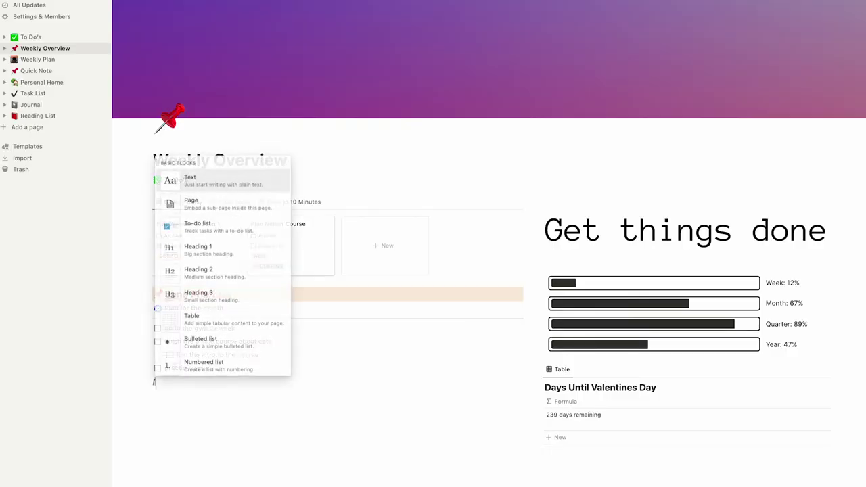
key(Down)
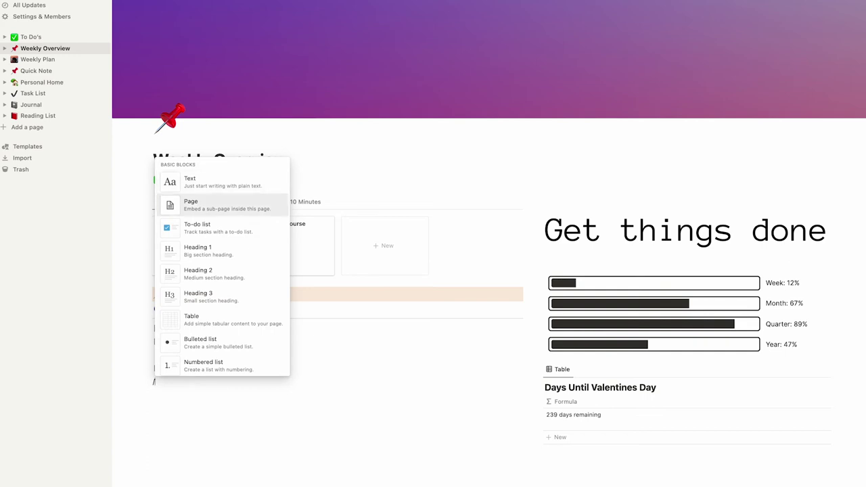
key(Return)
text(Archivbe)
key(BackSpace)
key(BackSpace)
text(e)
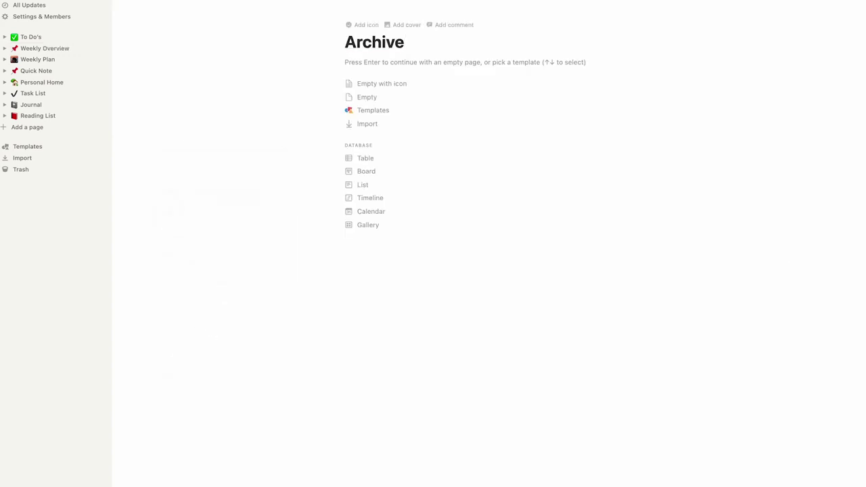
Give the Archive page a wastebasket emoji icon and return to the Weekly Overview page
click(362, 26)
click(364, 44)
text(bin)
click(285, 107)
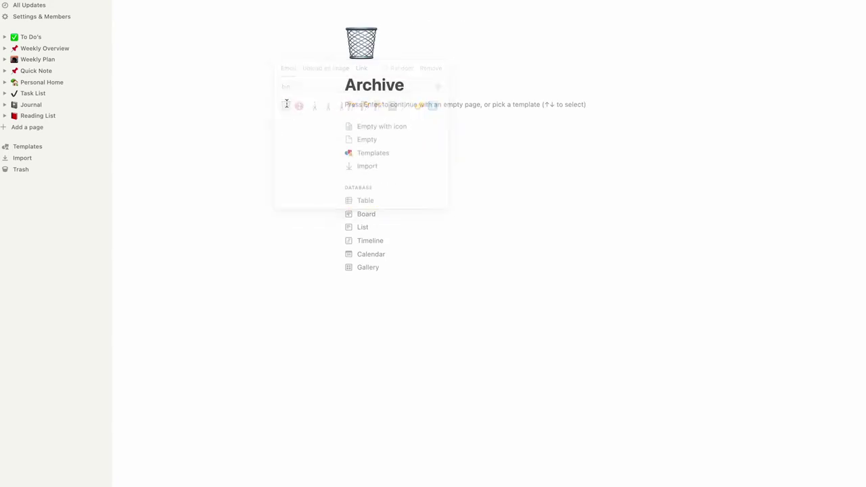
key(super+bracketleft)
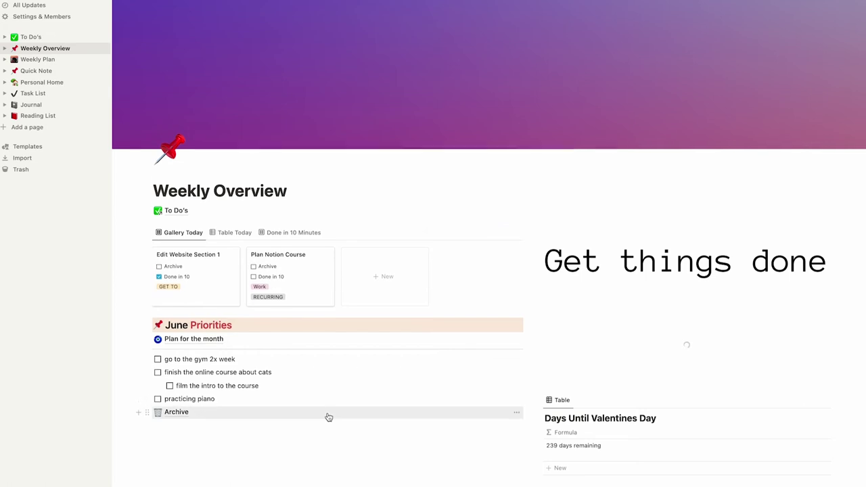
Check off all four June to-dos and move practicing piano into the Archive page
scroll(321, 413, down, 1)
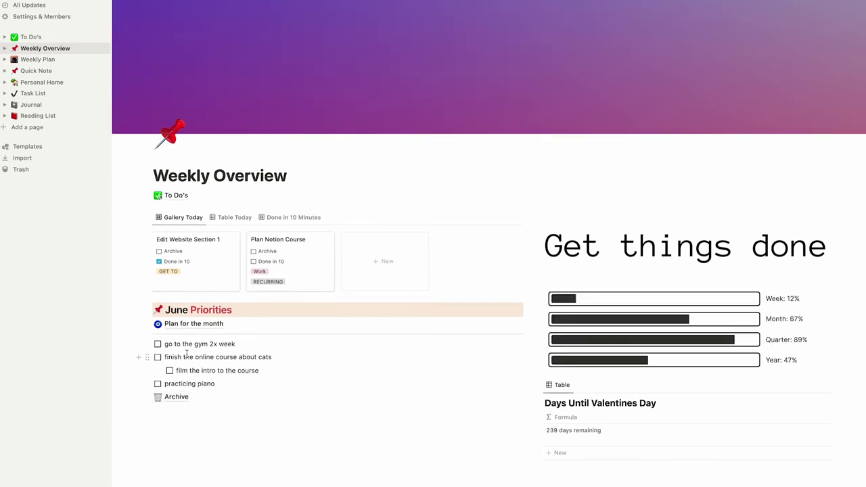
click(157, 384)
click(169, 370)
click(158, 357)
click(158, 343)
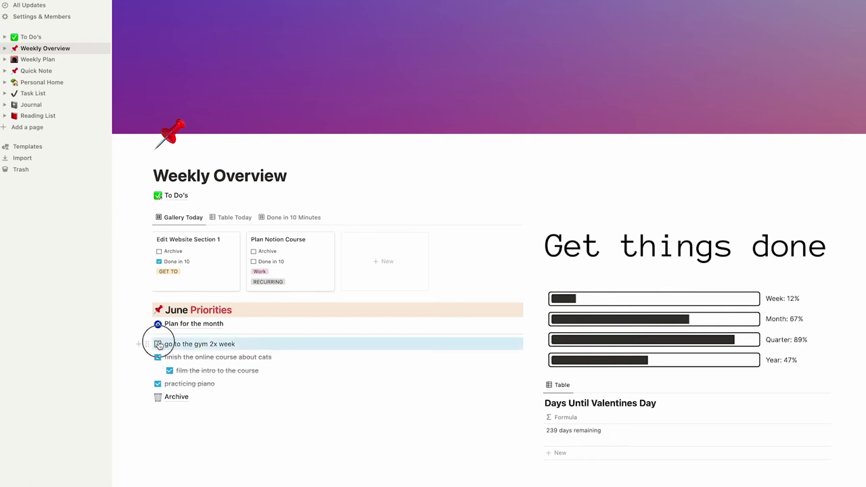
drag(146, 386, 177, 400)
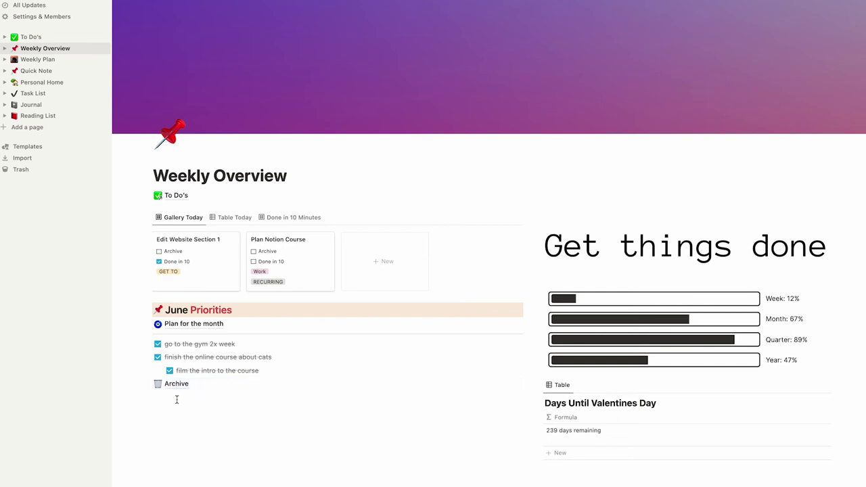
Undo the move of practicing piano into Archive and the checking of the June to-dos
key(ctrl+z)
key(ctrl+z)
key(ctrl+z)
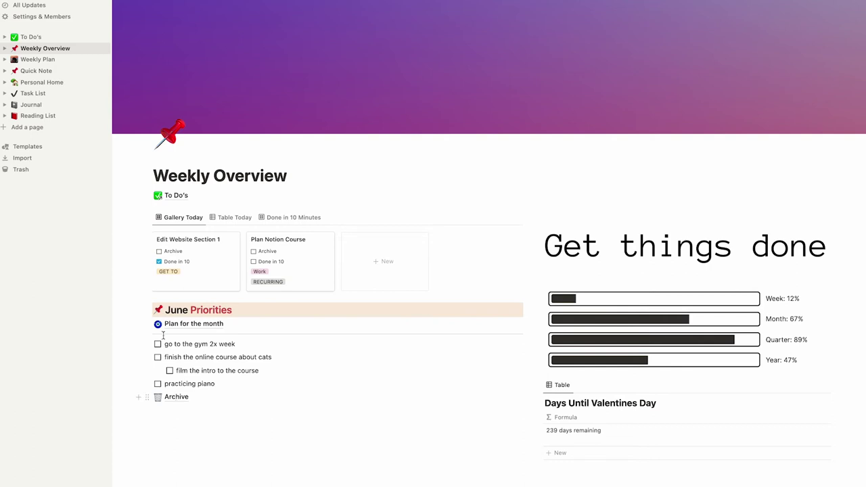
Change the month in the priorities heading to July
double_click(177, 310)
key(Right)
key(BackSpace)
key(BackSpace)
key(BackSpace)
key(BackSpace)
text(July)
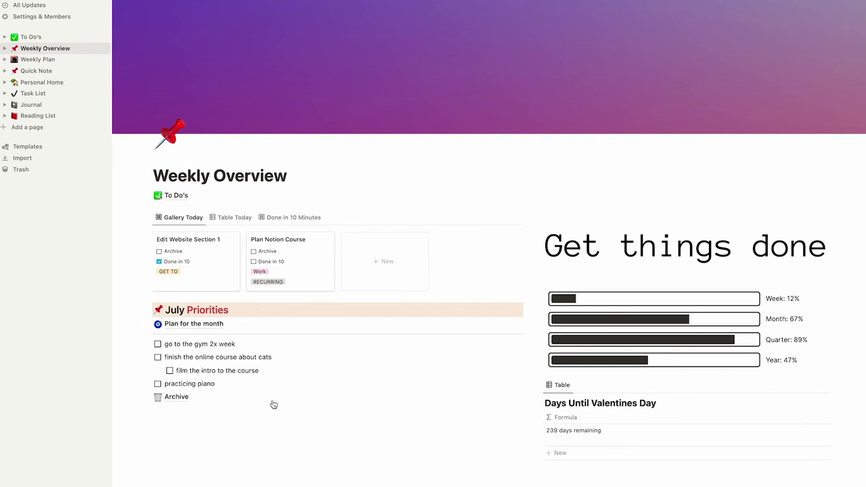
Insert a template button between the practicing piano to-do and the Archive page
key(Return)
key(BackSpace)
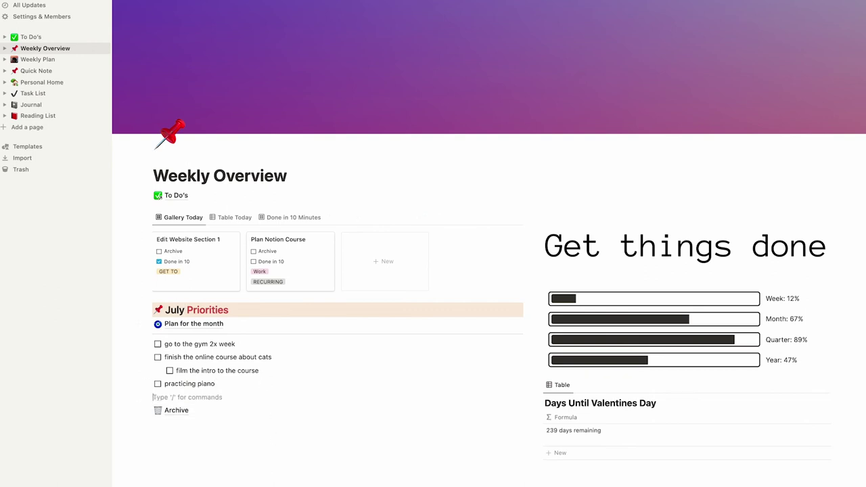
text(/)
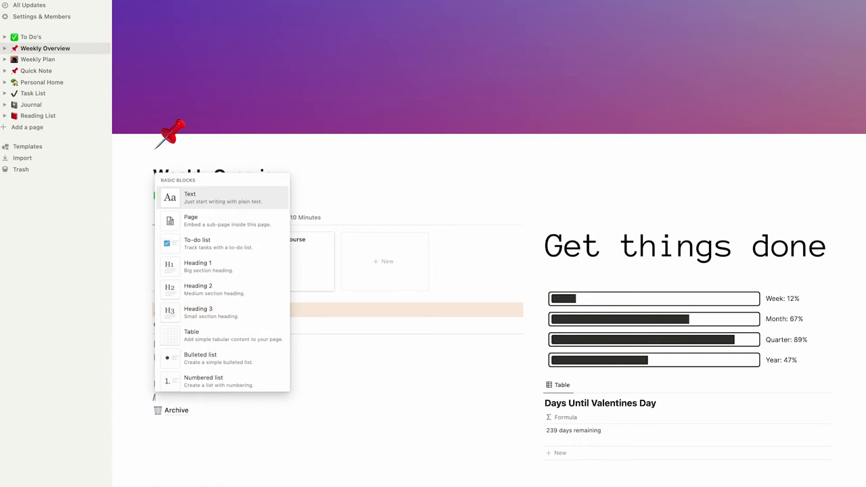
text(templ)
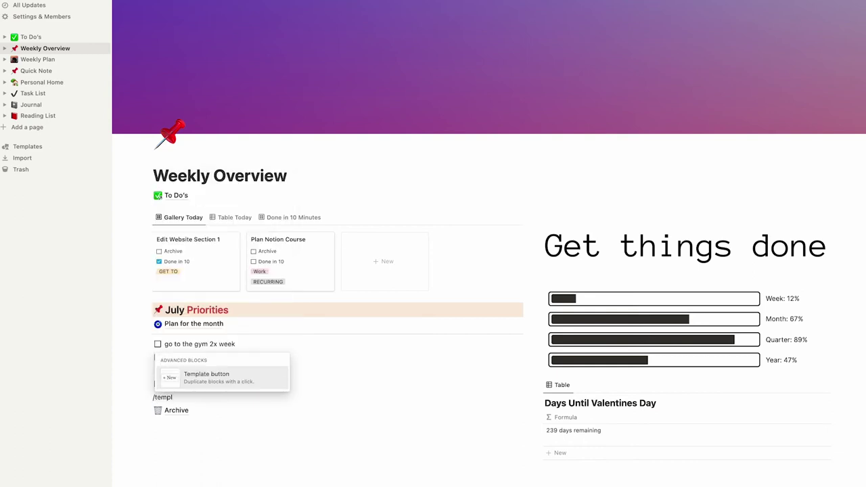
key(Return)
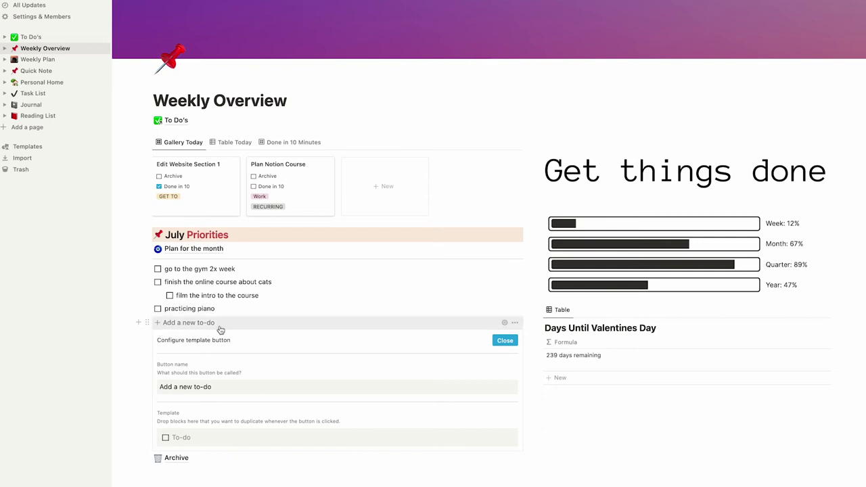
Name the template button New Priority, and generate one test to-do with it before closing its configuration
triple_click(187, 383)
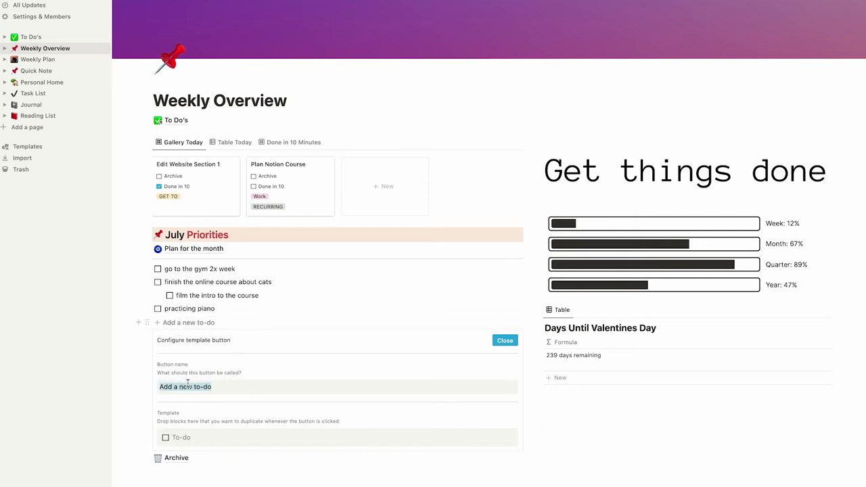
text(New )
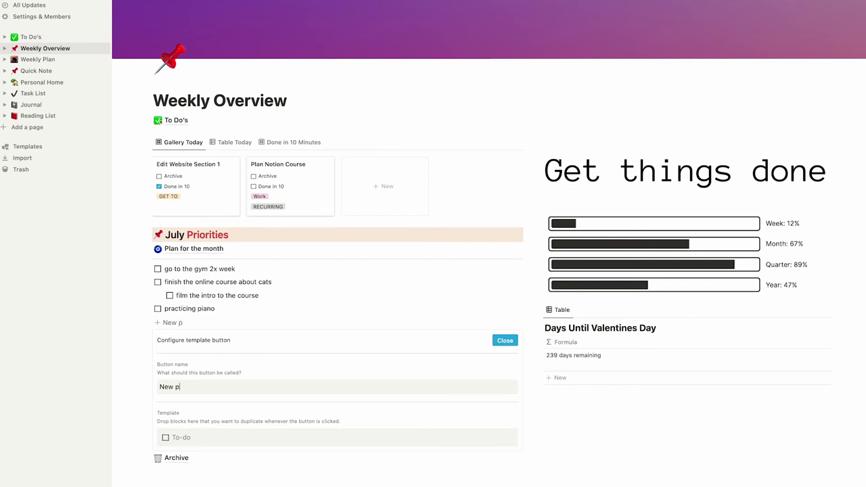
text(Priority)
scroll(368, 296, down, 1)
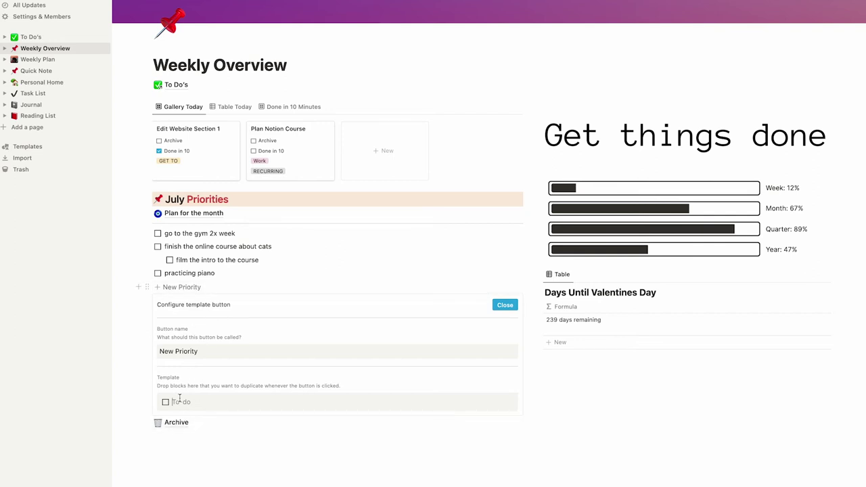
click(180, 288)
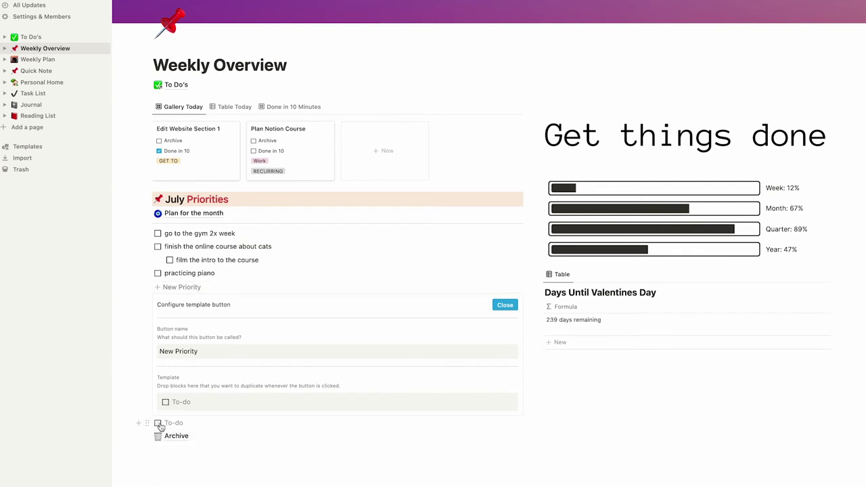
click(507, 308)
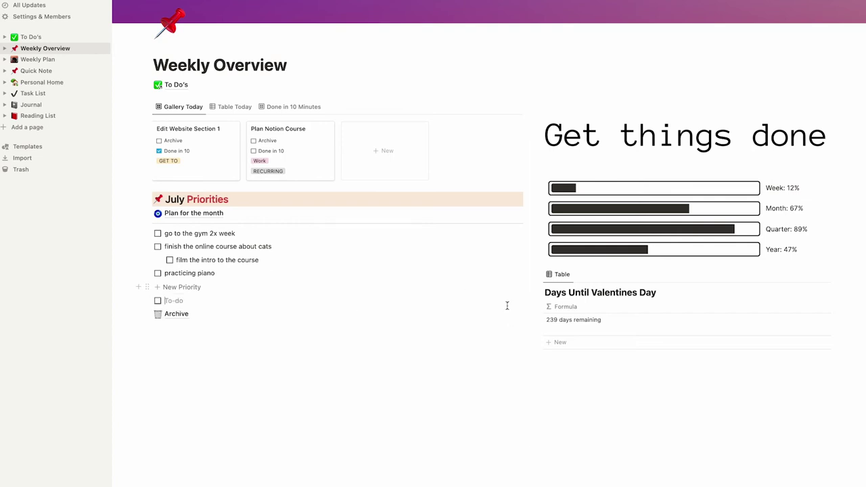
Move the New Priority button above the go to the gym 2x week to-do, directly below the divider
click(155, 286)
drag(156, 287, 158, 233)
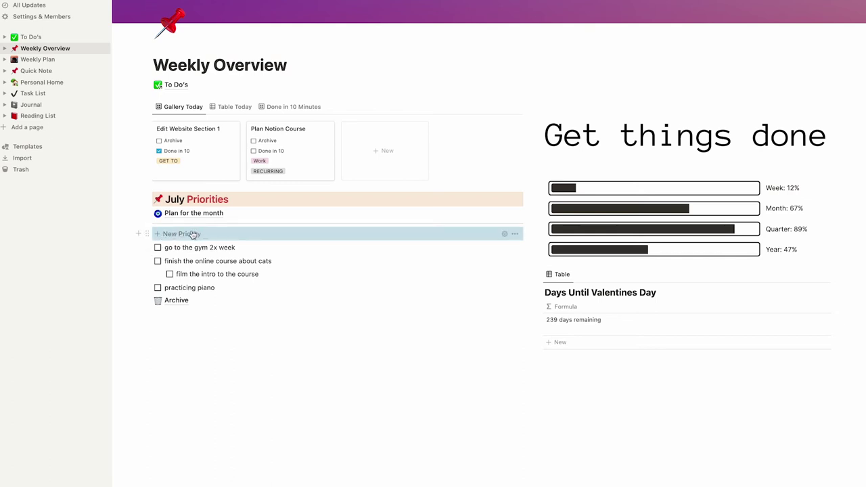
click(193, 234)
click(177, 234)
click(177, 235)
click(178, 235)
click(177, 235)
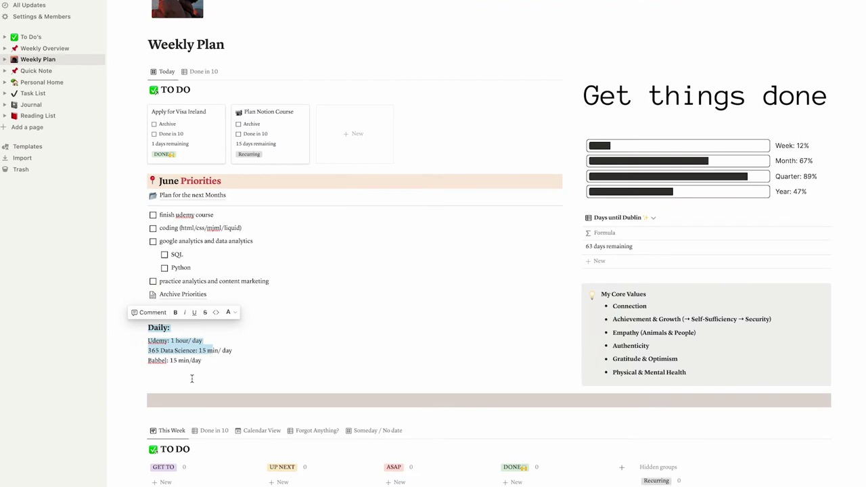
click(191, 379)
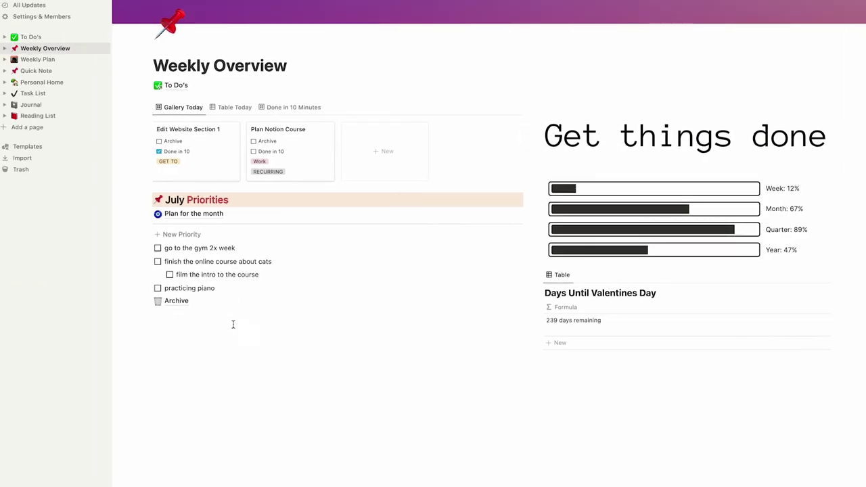
Add a Heading 3 reading "Daily:" below the Archive page
click(233, 323)
text(/)
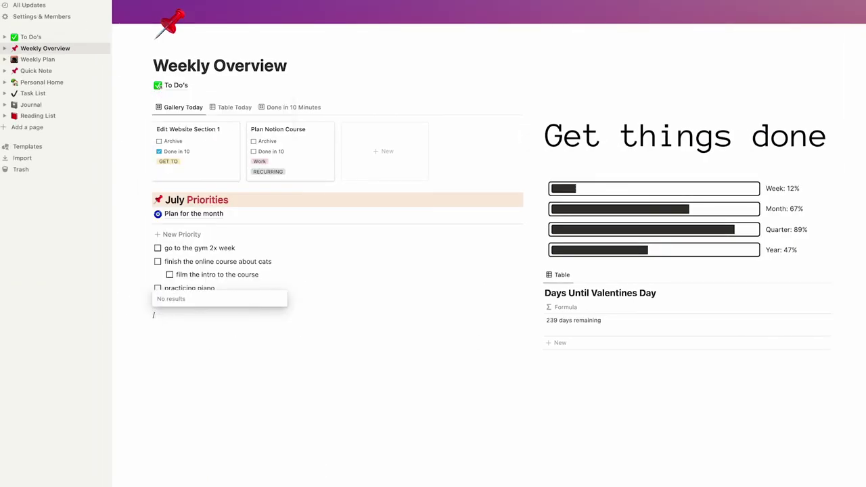
text(h)
key(BackSpace)
text(hea)
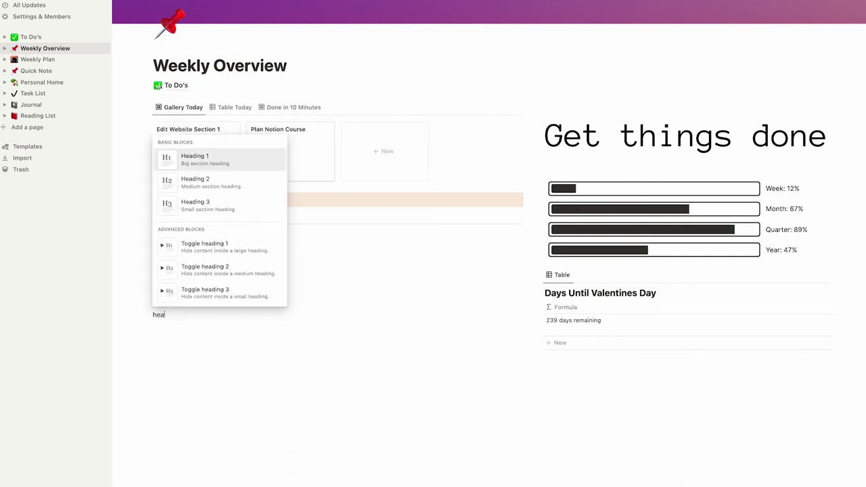
key(Down)
key(Down)
key(Return)
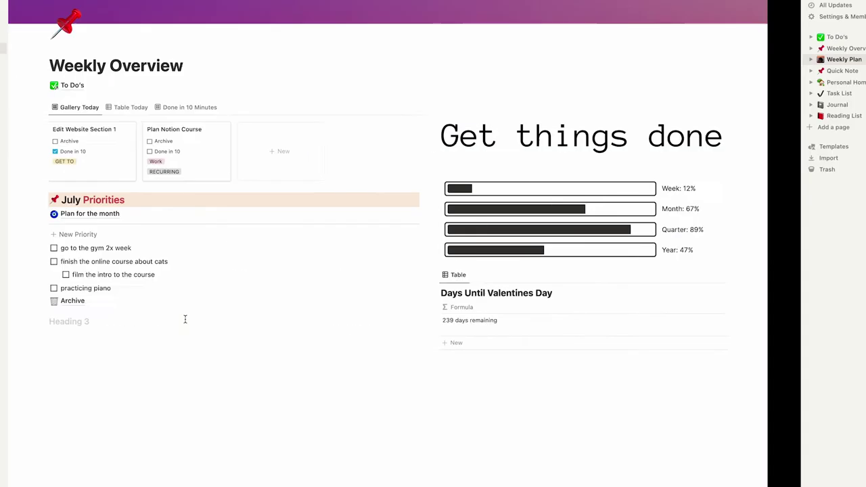
text(Daily:)
key(Return)
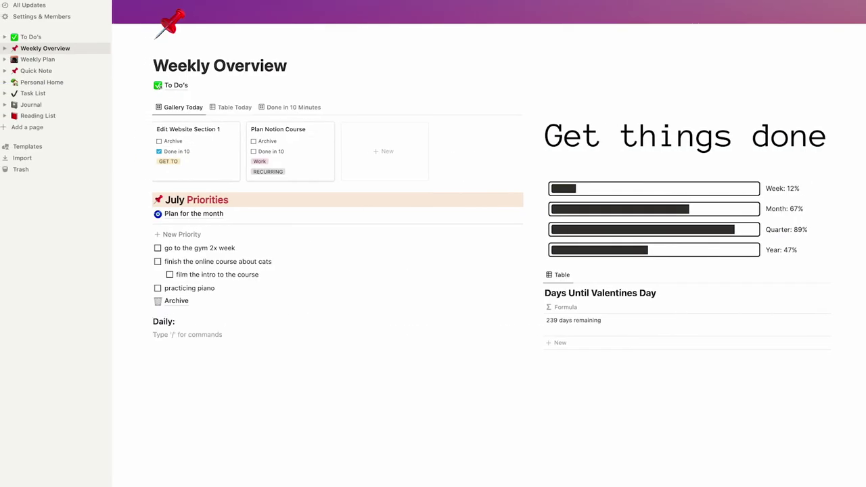
Start a bulleted list under the Daily heading with "practice italian for 15 min/day" and "5 minute clean up"
text(-)
text(practice itali)
text(an for 15 mon/)
key(BackSpace)
key(BackSpace)
key(BackSpace)
text(in/day)
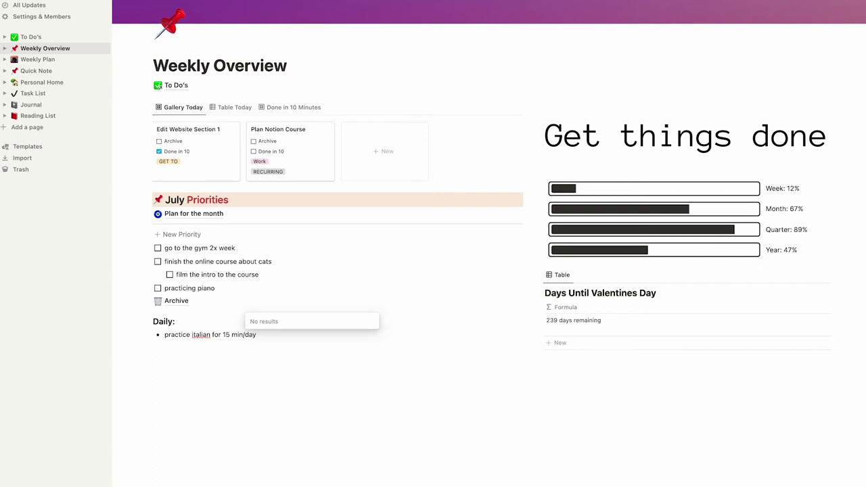
key(Return)
text(5 minute clean up)
key(Return)
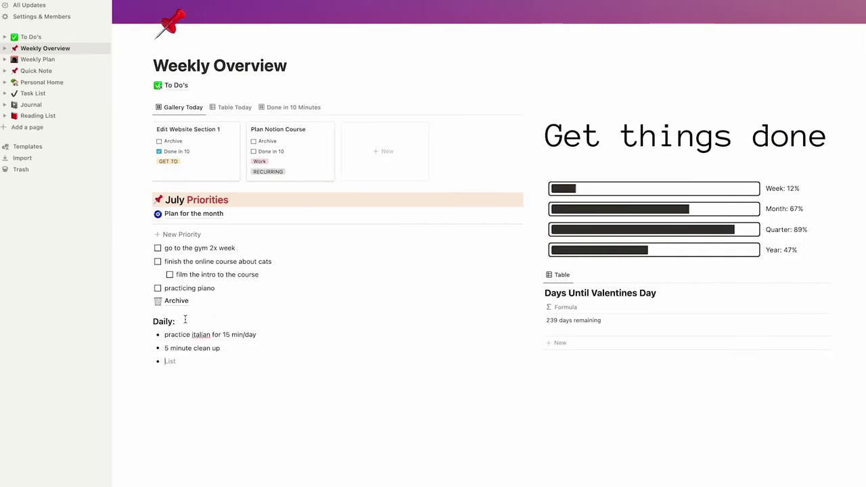
Add "do an online course lesson" as the third bullet of the Daily list
text(online course)
click(164, 360)
text(do an)
click(252, 361)
text(lesson)
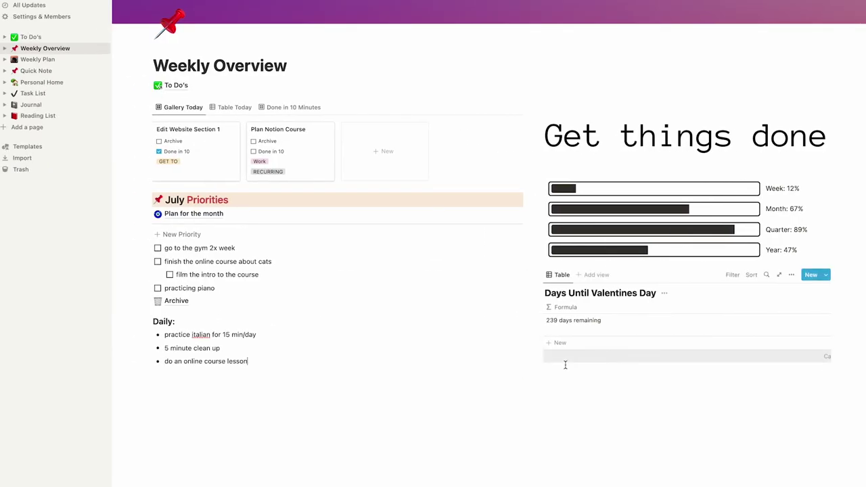
Insert a callout below the Days Until Valentines Day table and give it the paperclip emoji as its icon
click(565, 364)
text(/)
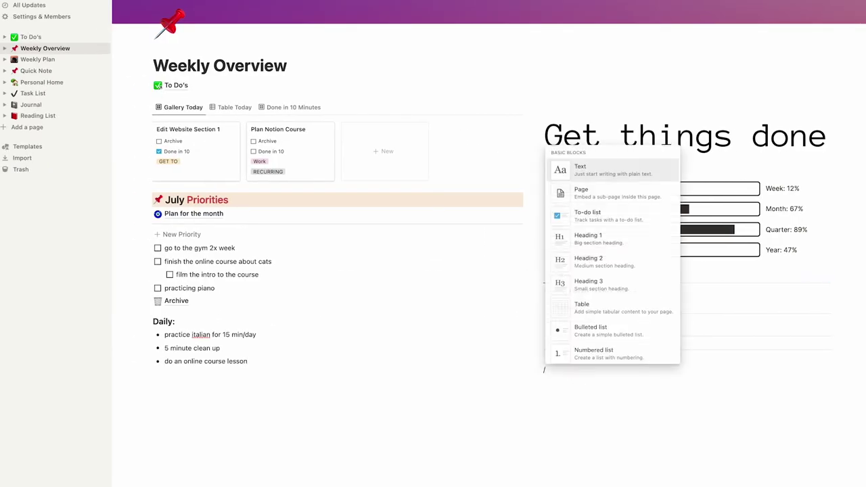
text(callo)
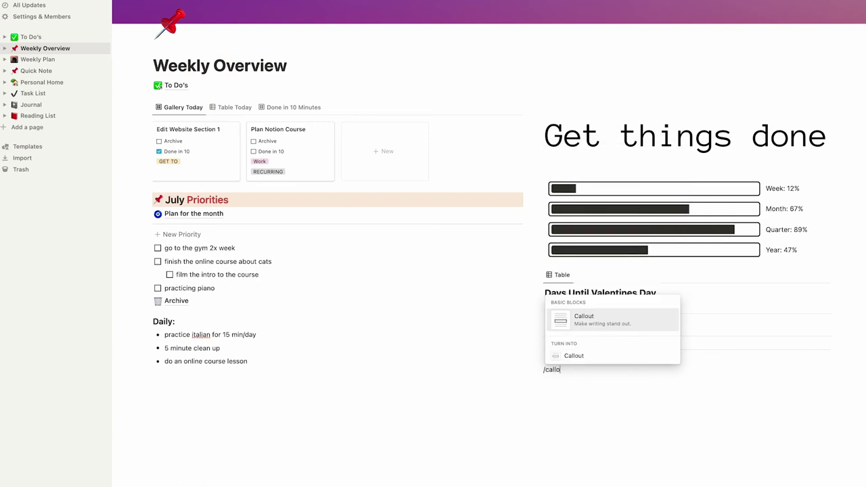
key(Return)
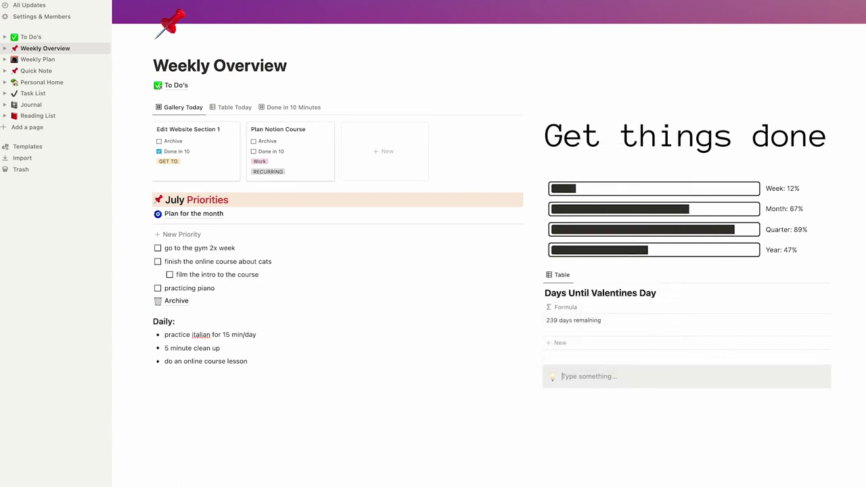
click(553, 377)
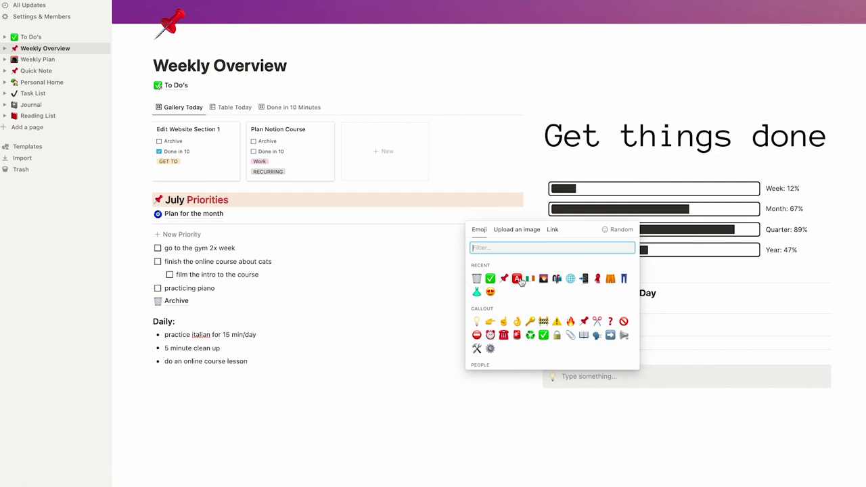
click(570, 335)
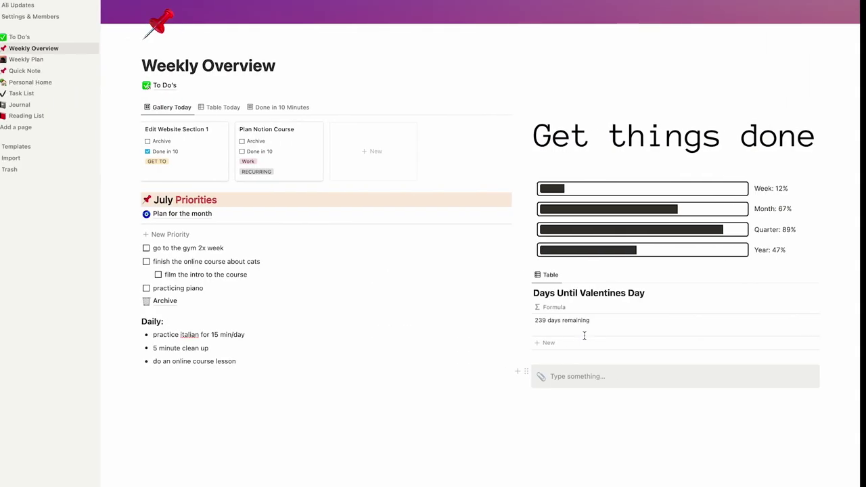
Title the callout "My Core Values" in bold
text(My)
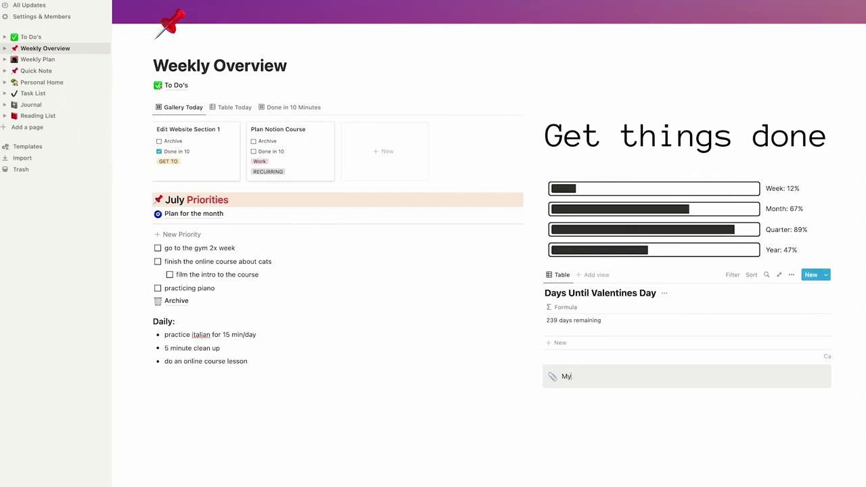
text( Core Values)
triple_click(575, 374)
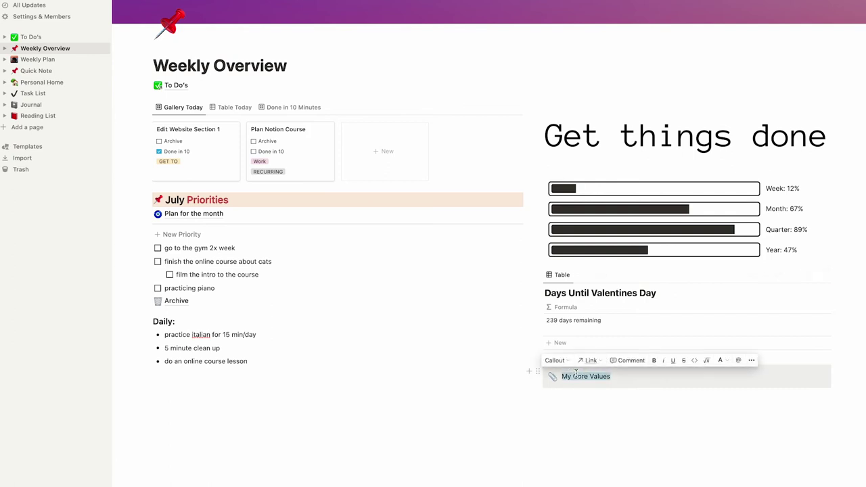
click(618, 376)
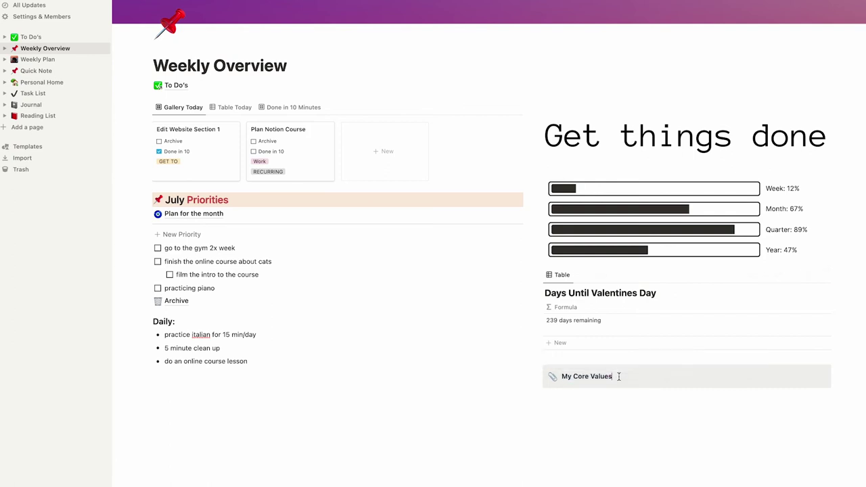
List Connection, Empathy and Authenticity on separate dashed lines under the My Core Values title inside the callout
key(shift+Return)
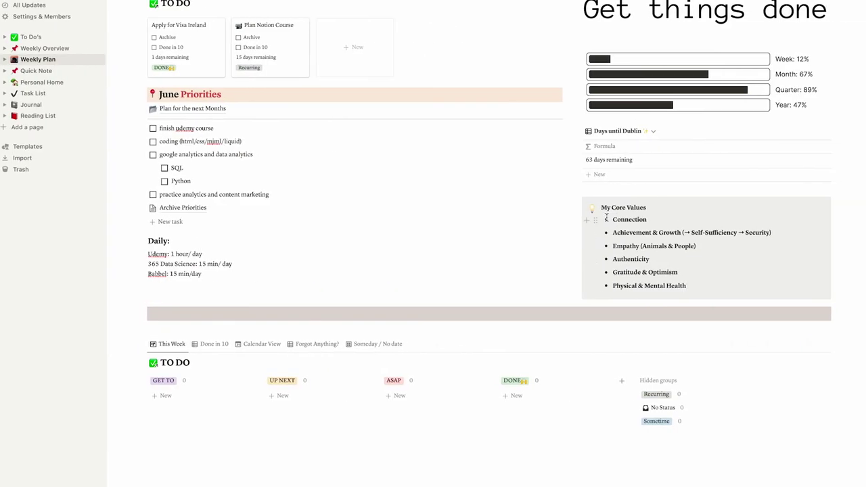
click(595, 219)
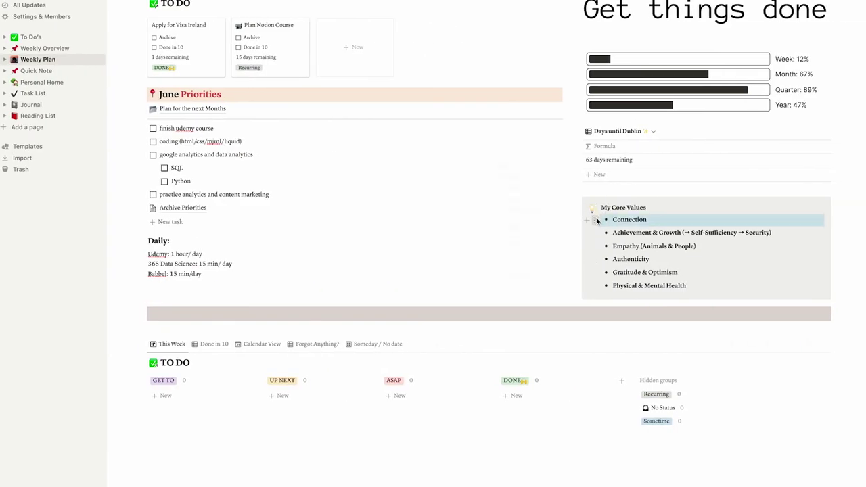
click(596, 219)
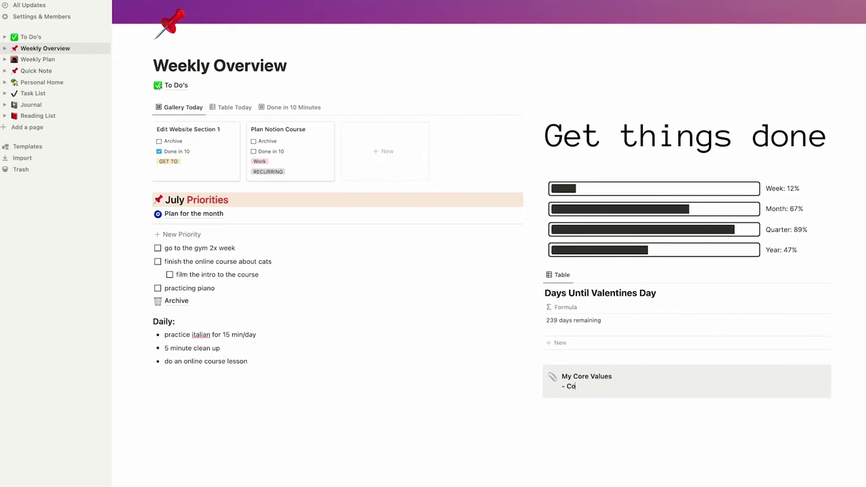
key(BackSpace)
key(shift+Return)
text(- A)
text(mpathy)
key(shift+Return)
text(- A)
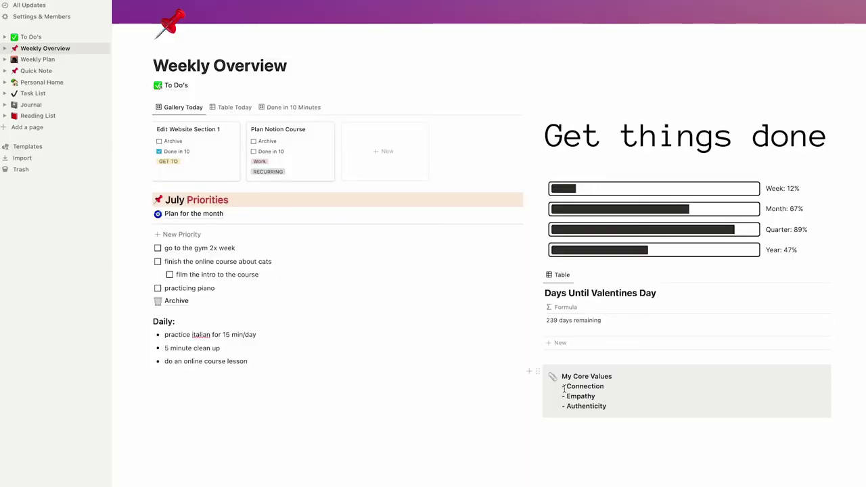
drag(563, 389, 613, 395)
click(613, 394)
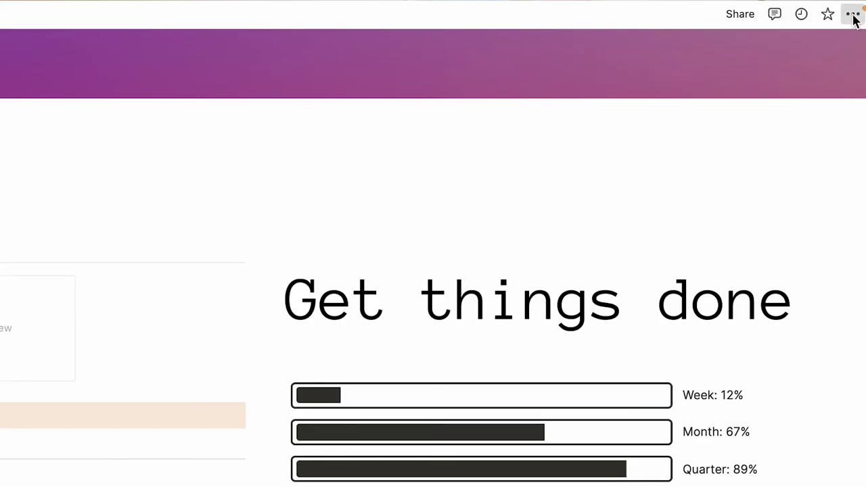
Set the Weekly Overview page's text style to Serif
click(852, 14)
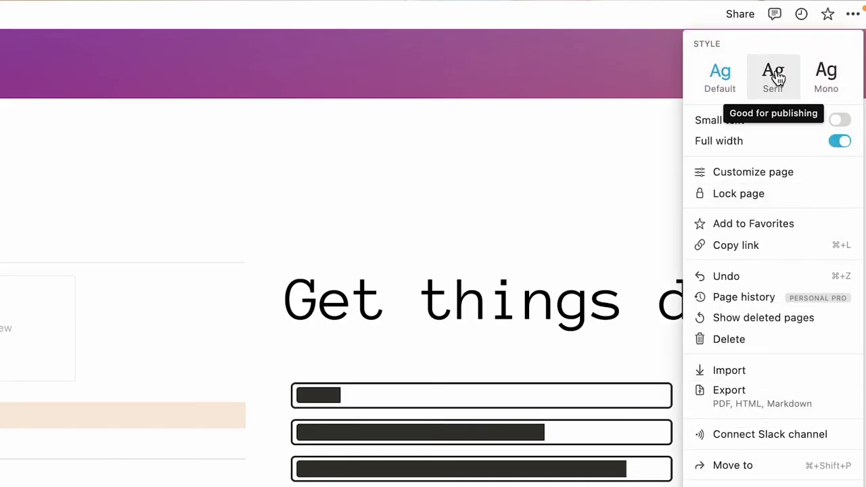
click(777, 80)
click(656, 93)
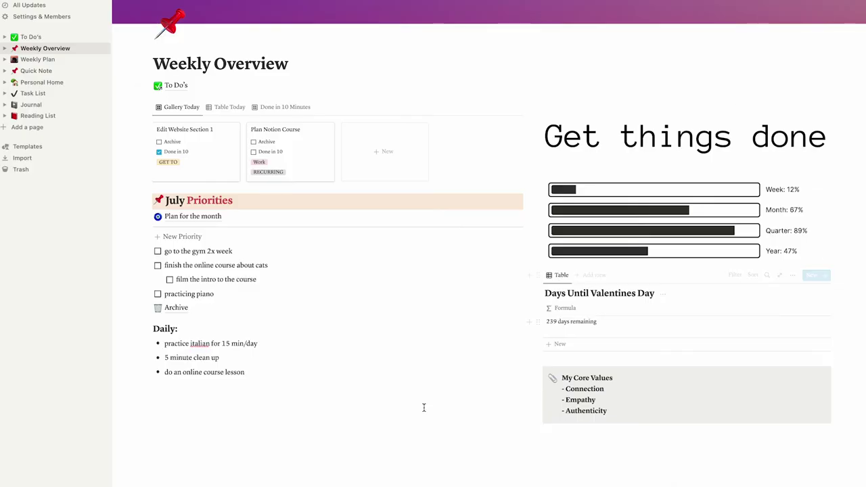
Insert a linked view of the To Do's database at full width below the Daily list and callout columns
scroll(225, 367, down, 2)
click(226, 367)
key(BackSpace)
click(204, 378)
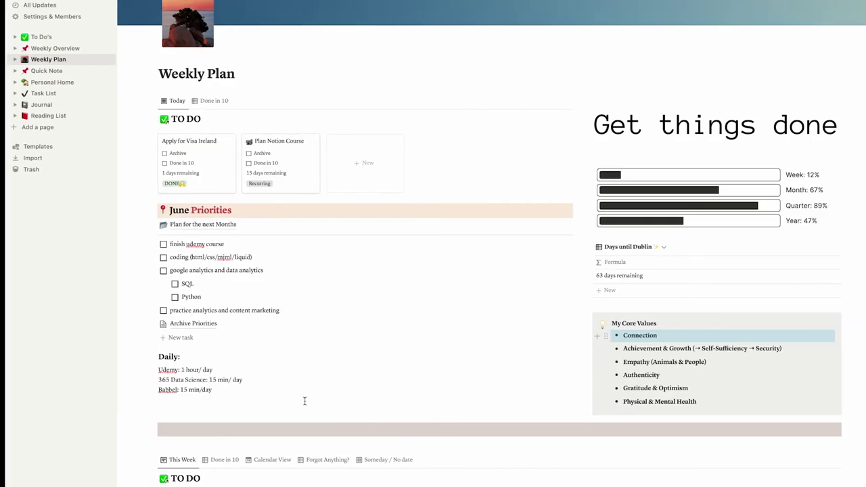
scroll(338, 415, down, 6)
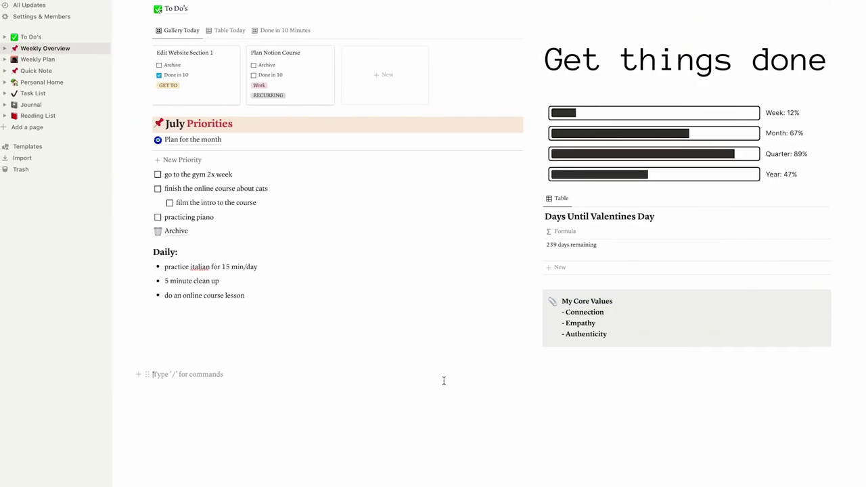
text(/)
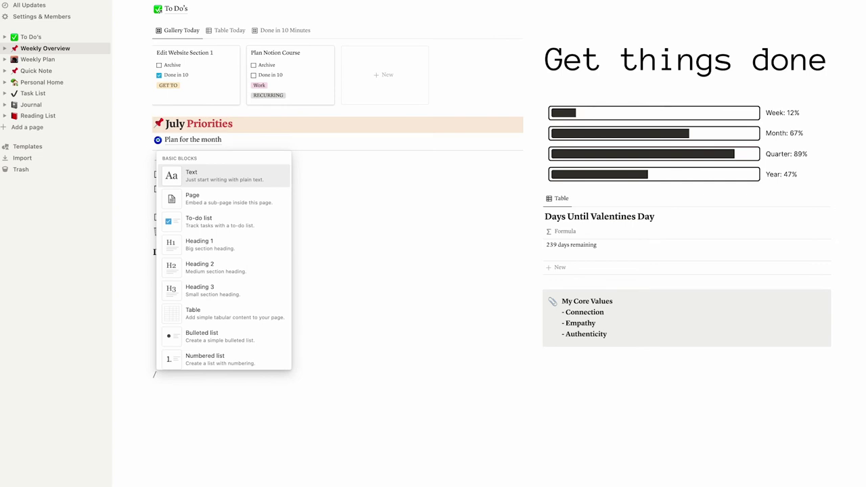
text(link)
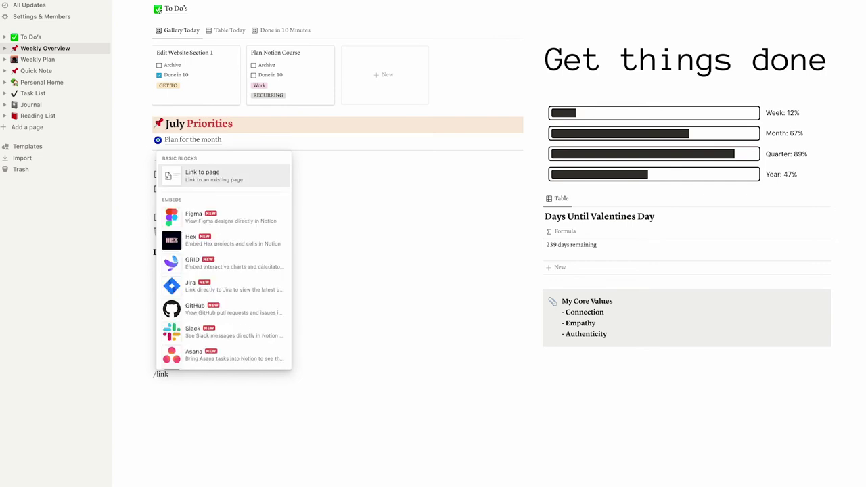
text(ed)
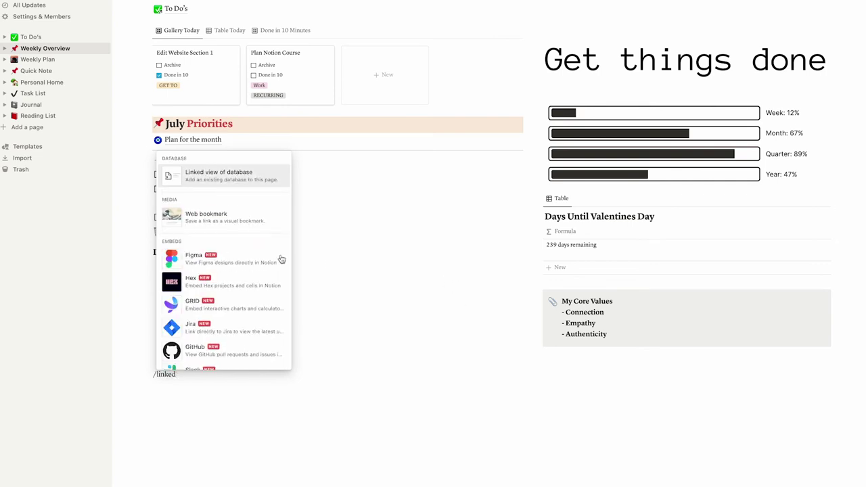
click(211, 177)
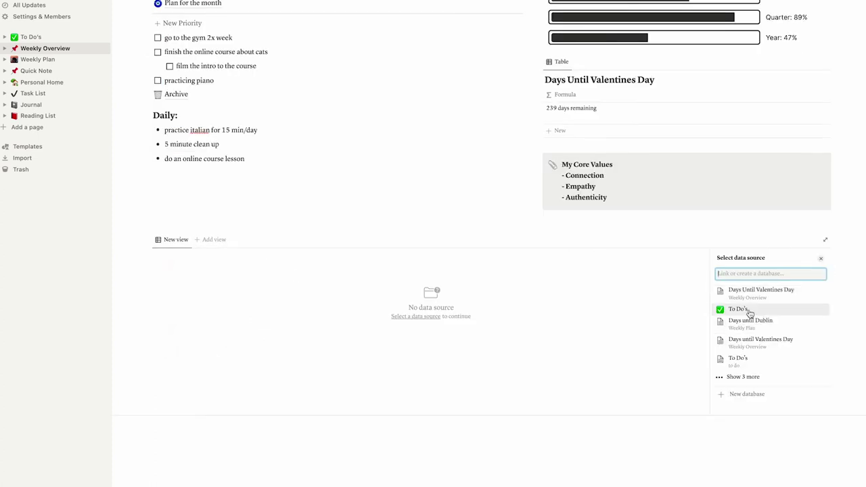
click(734, 309)
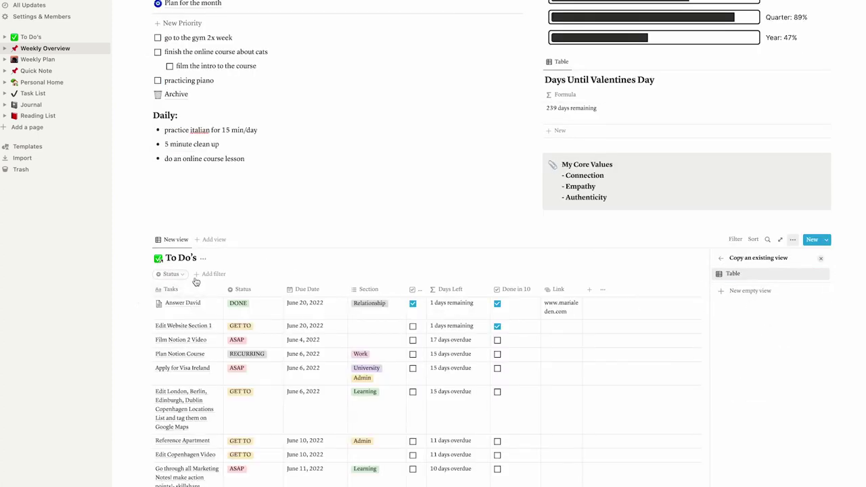
Delete the Status filter from the new To Do's linked table
click(179, 273)
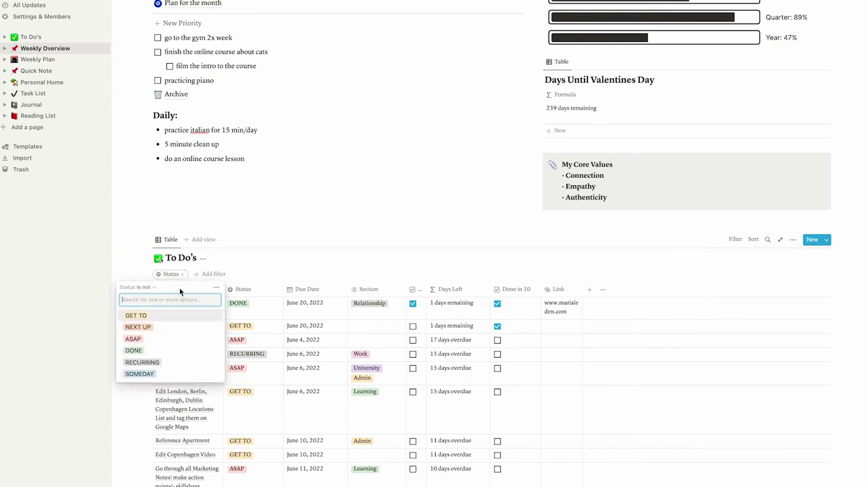
click(213, 291)
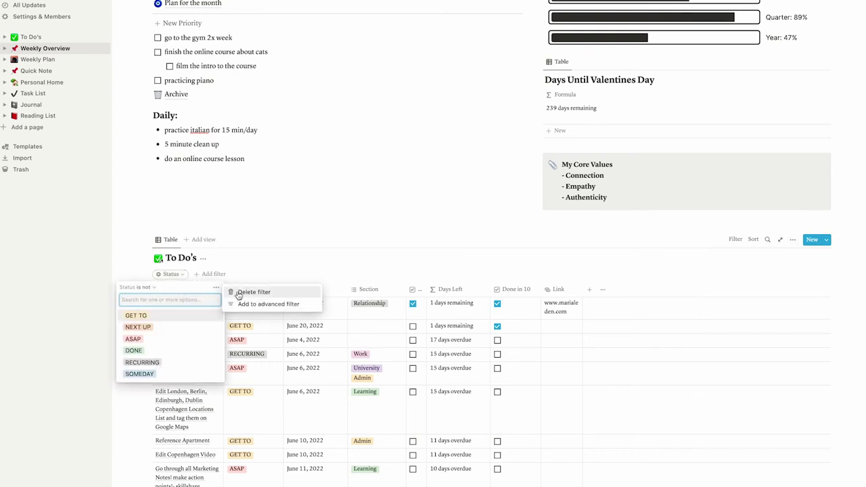
click(241, 292)
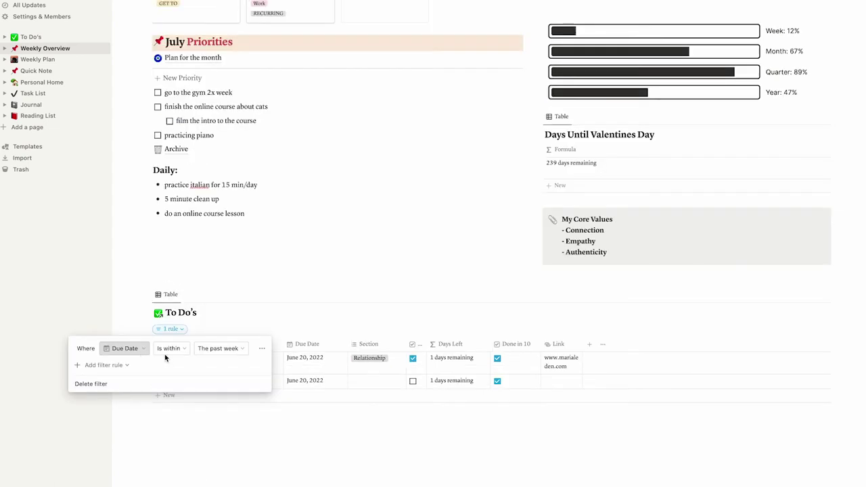
Set the linked To Do's table's Due Date filter to Is before One week from now
click(165, 351)
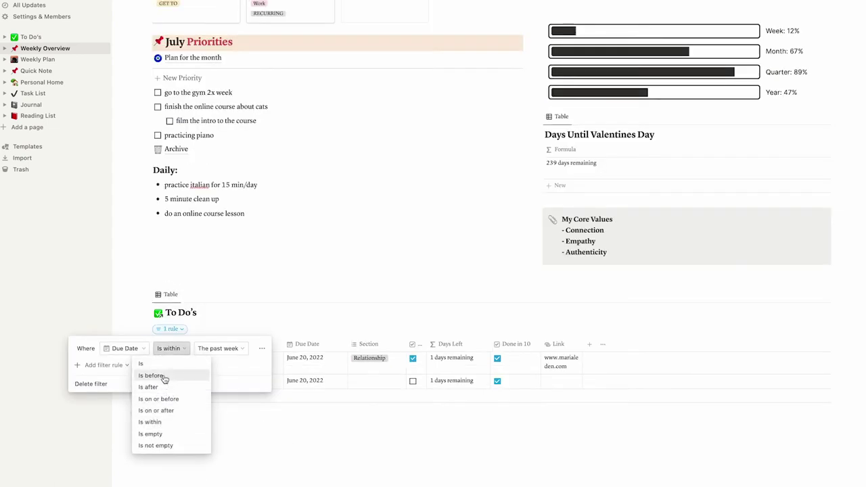
click(166, 374)
click(218, 348)
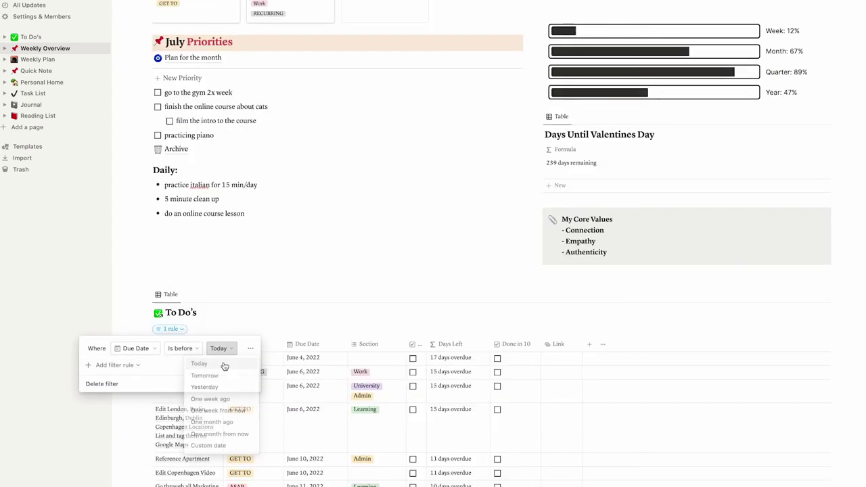
click(207, 410)
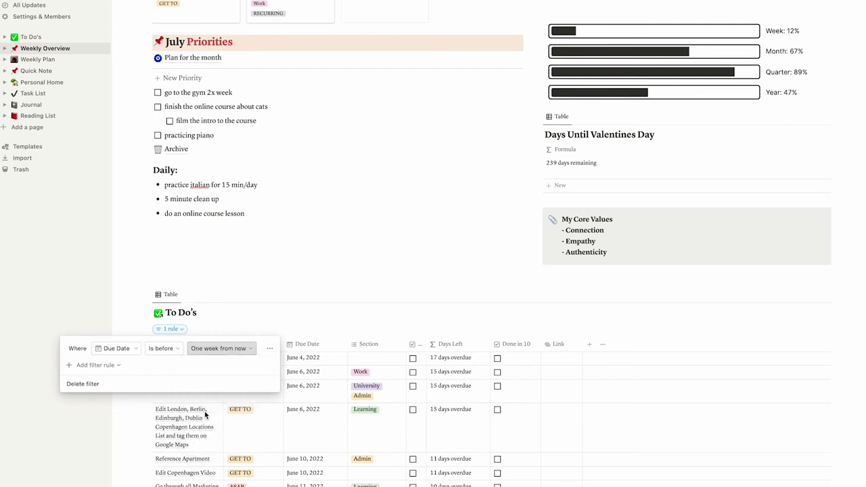
click(285, 332)
Change the filtered To Do's table to a Board layout and turn on coloured columns
scroll(352, 406, down, 4)
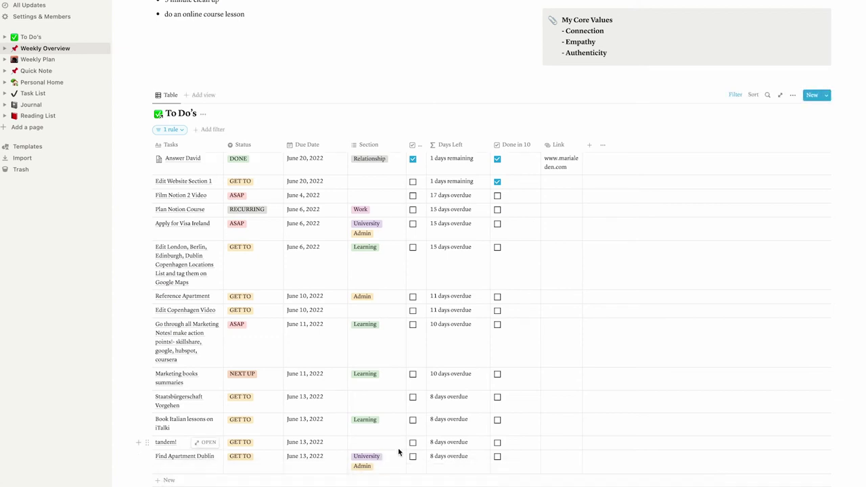
scroll(399, 452, up, 15)
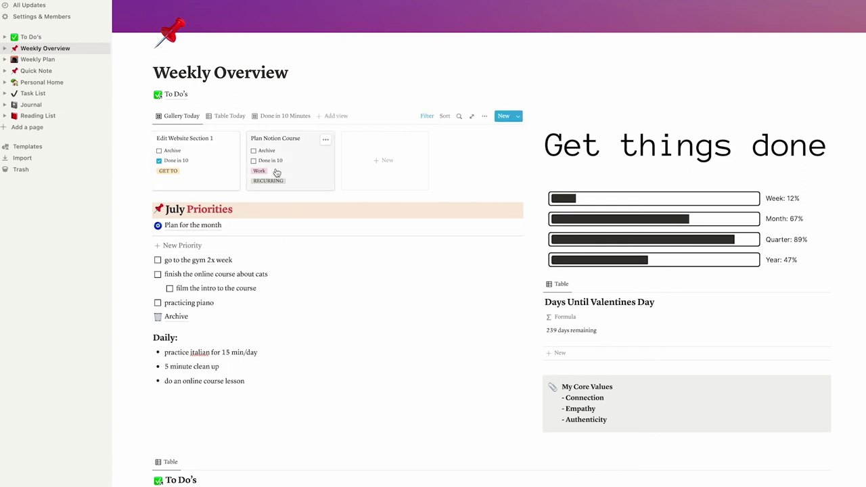
scroll(276, 172, down, 10)
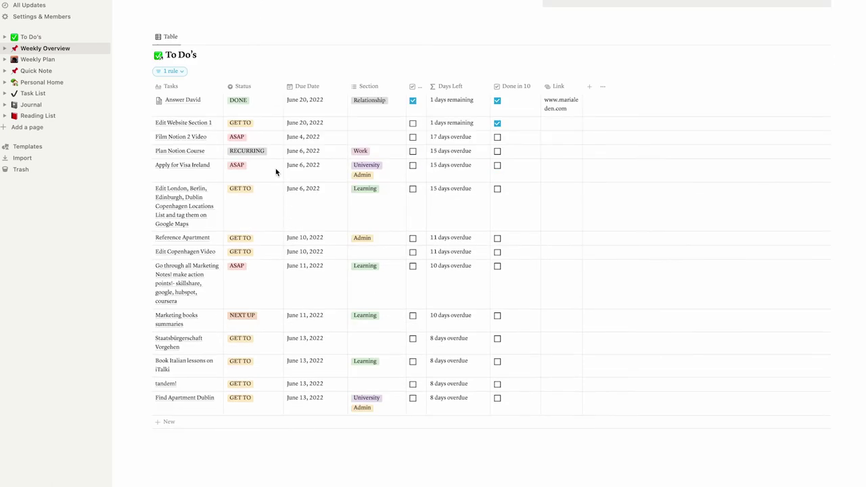
click(169, 35)
click(182, 64)
click(740, 98)
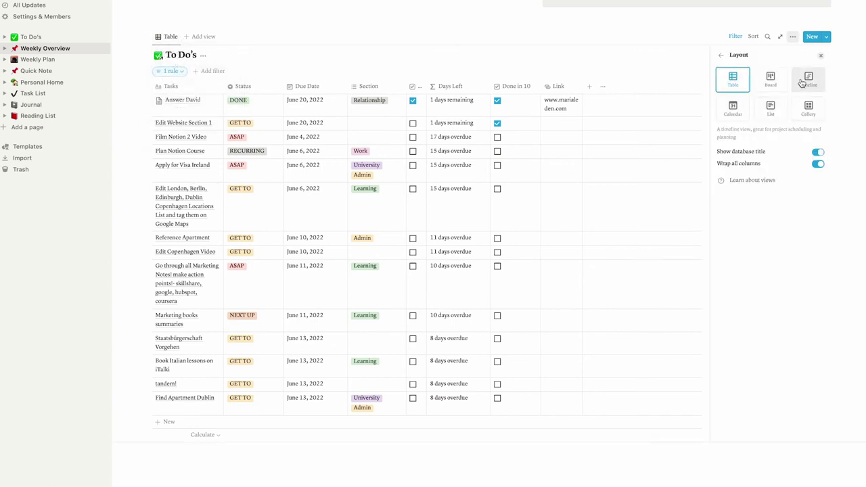
click(774, 78)
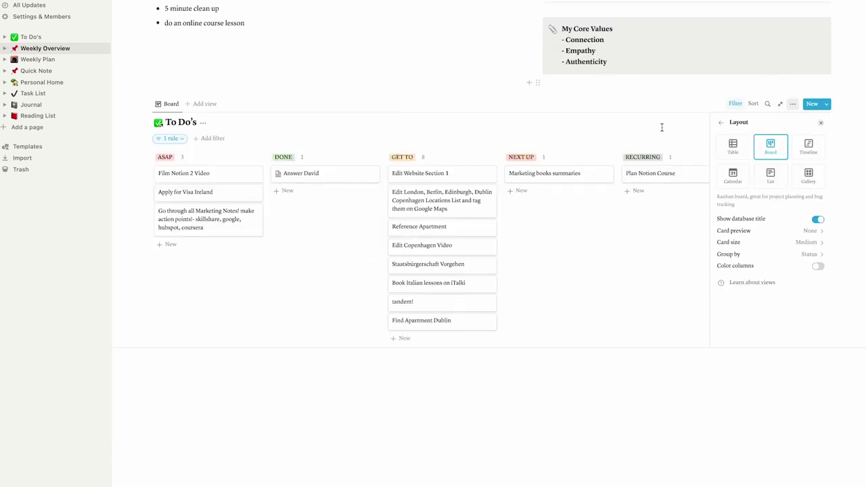
click(818, 268)
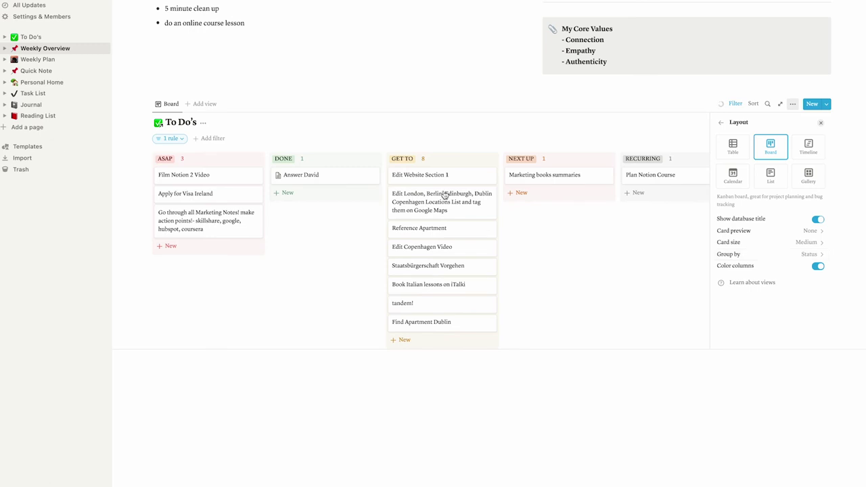
Show the Archive, Due Date and Section properties on the To Do's board cards, leaving Done in 10 hidden
click(720, 123)
click(748, 186)
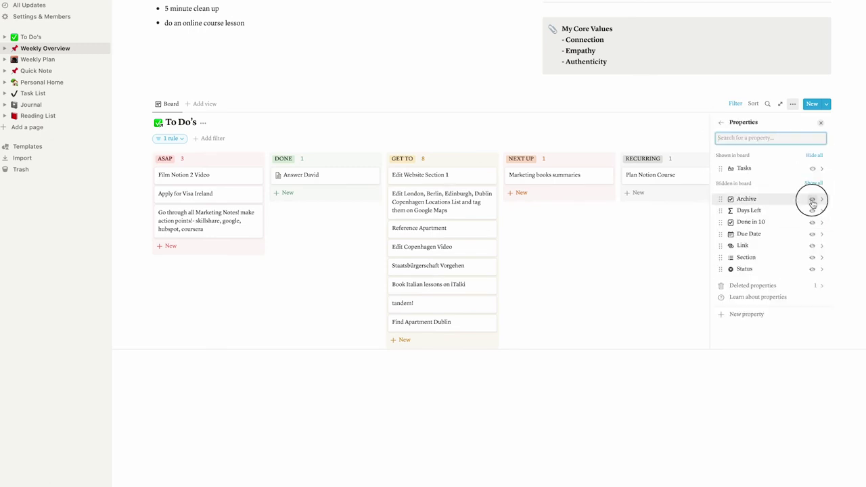
click(811, 197)
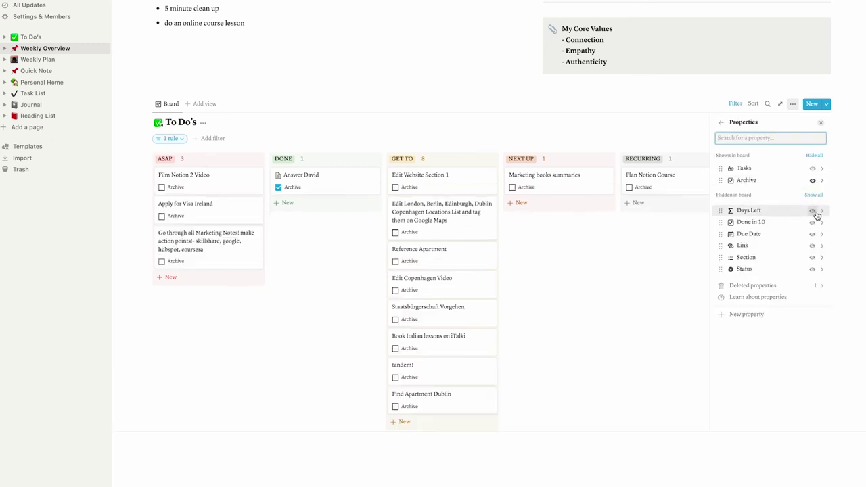
click(811, 222)
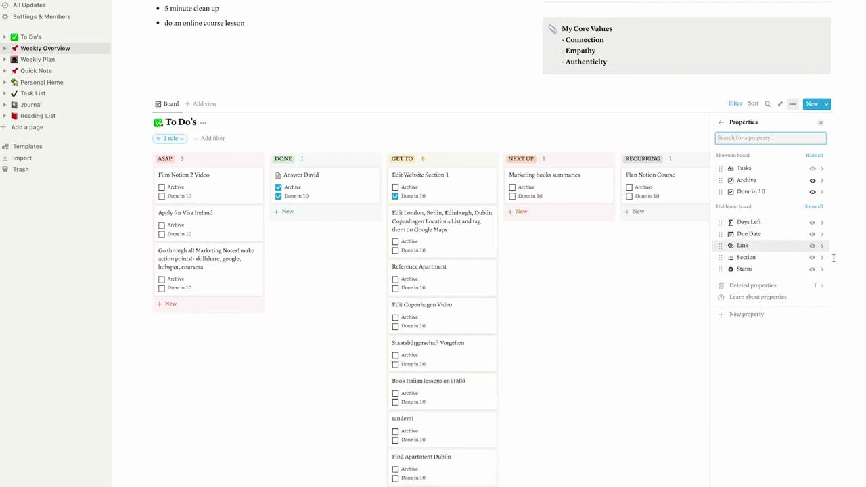
click(812, 192)
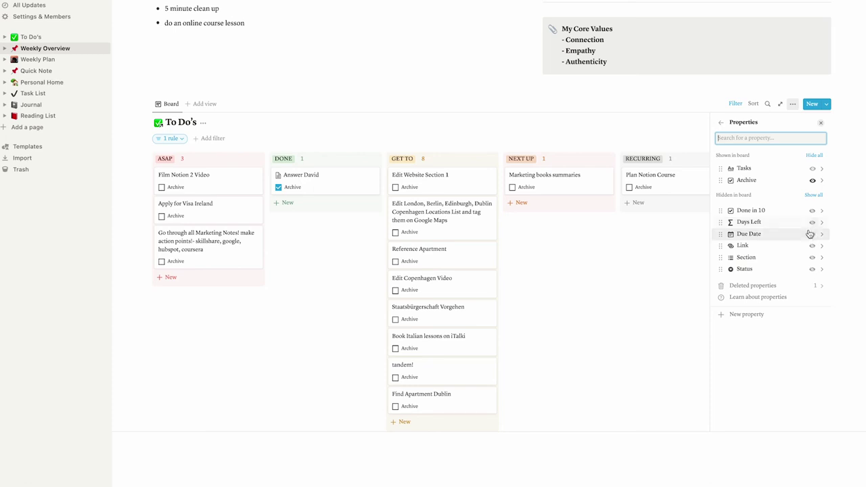
click(812, 234)
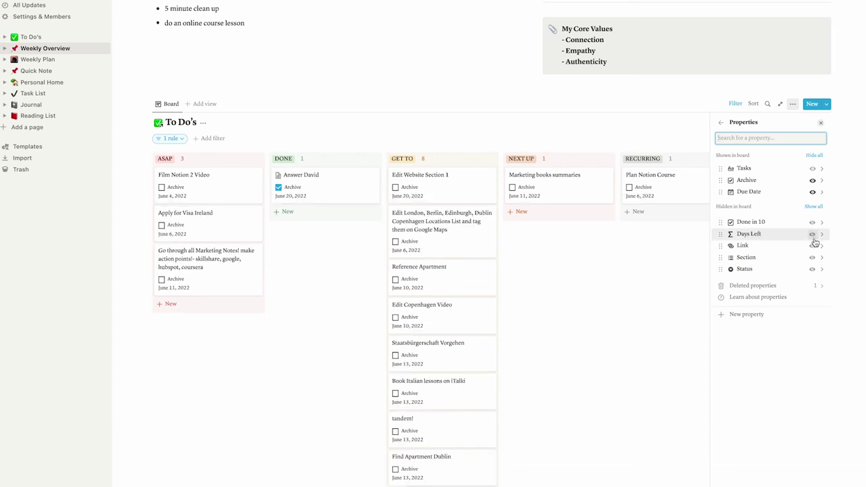
click(812, 257)
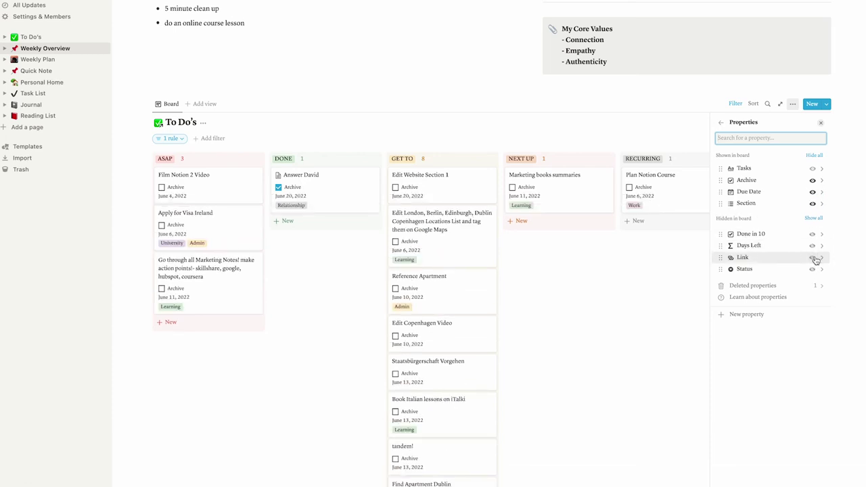
key(Escape)
Order the board groups as GET TO, NEXT UP, ASAP, DONE and hide the SOMEDAY and RECURRING groups
drag(392, 163, 200, 159)
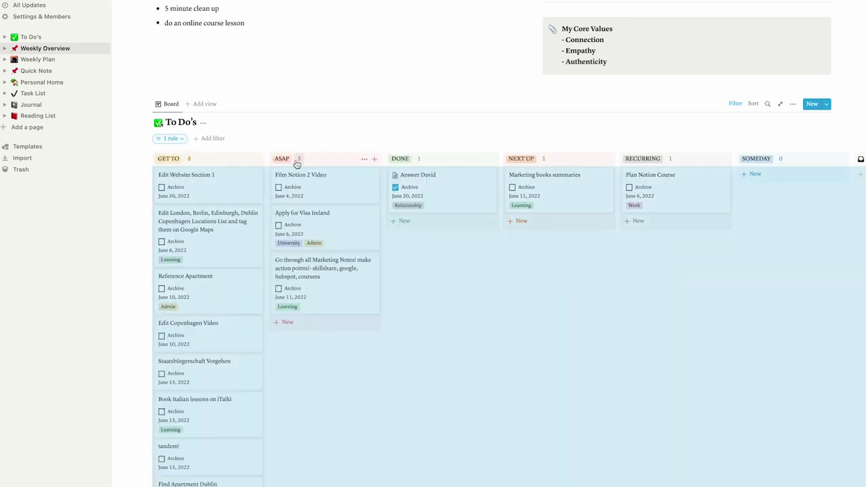
drag(531, 158, 322, 160)
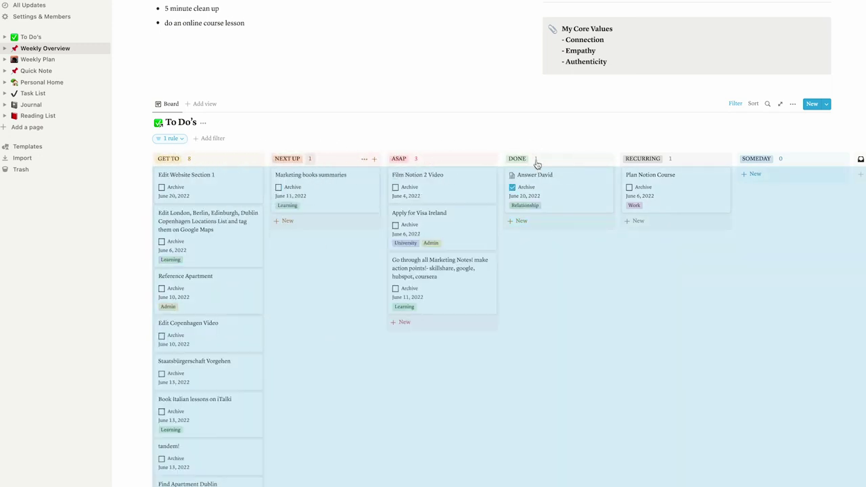
drag(642, 165, 751, 167)
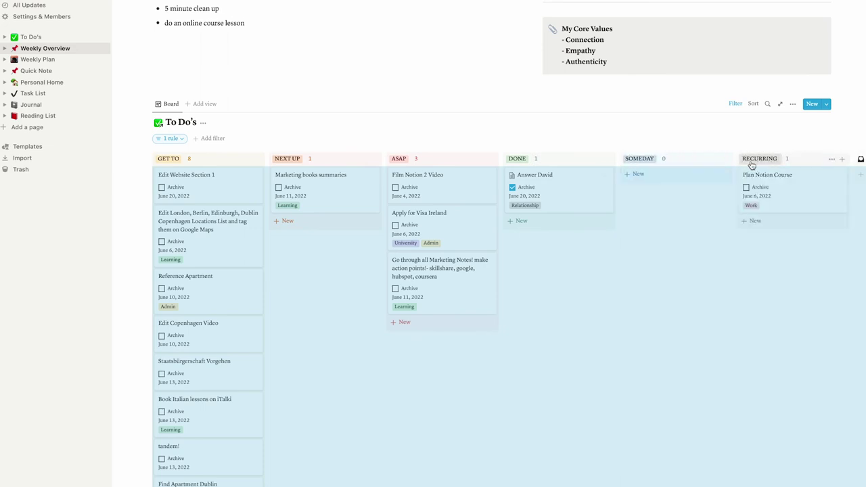
click(714, 158)
click(706, 173)
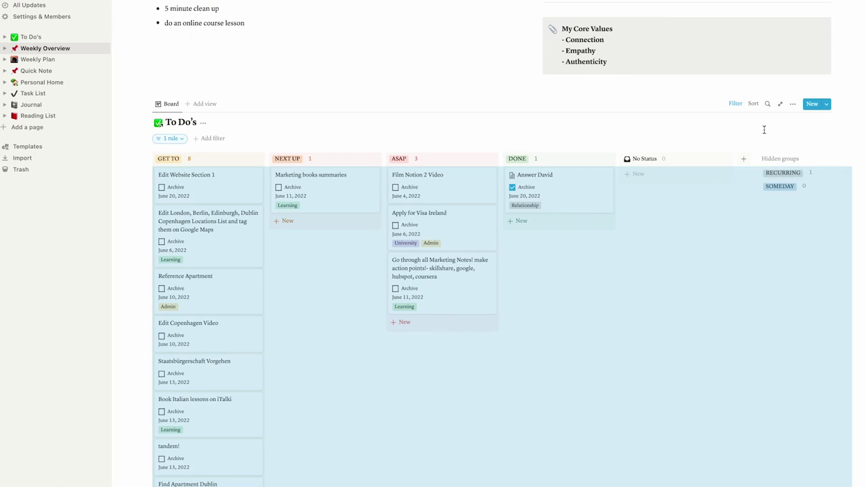
Add a second filter rule to the To Do's board requiring that Archive is Unchecked
scroll(633, 109, up, 10)
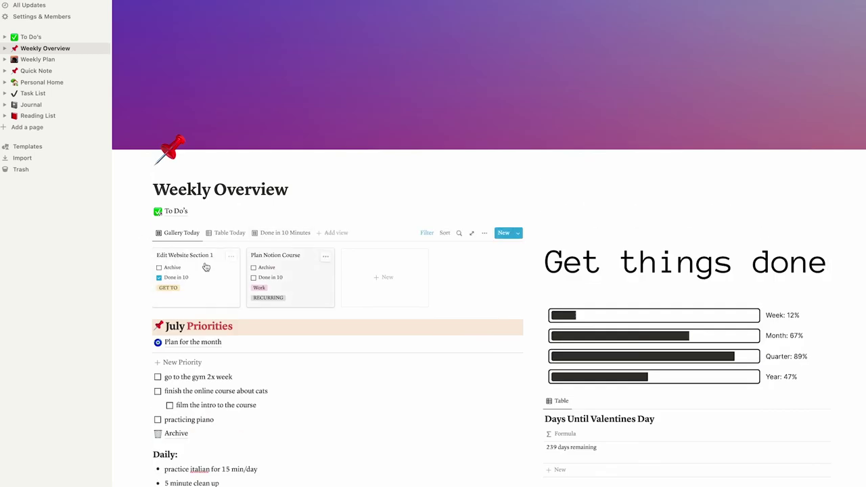
scroll(483, 191, down, 8)
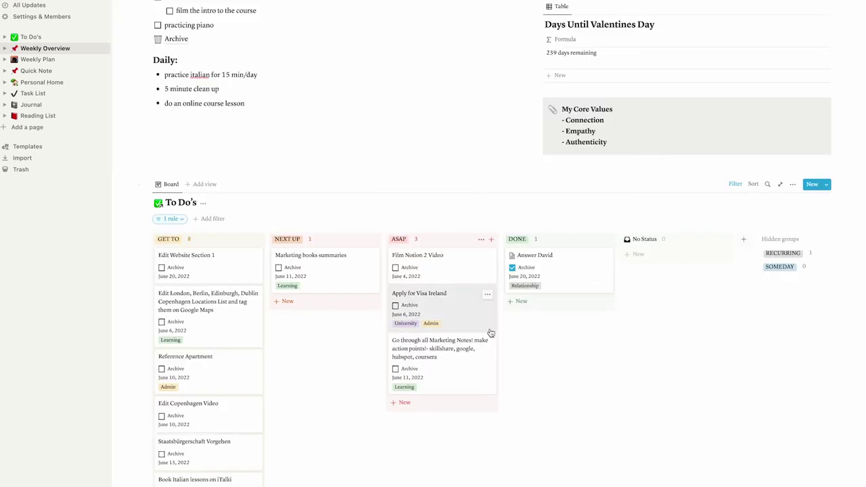
scroll(489, 330, down, 2)
click(174, 142)
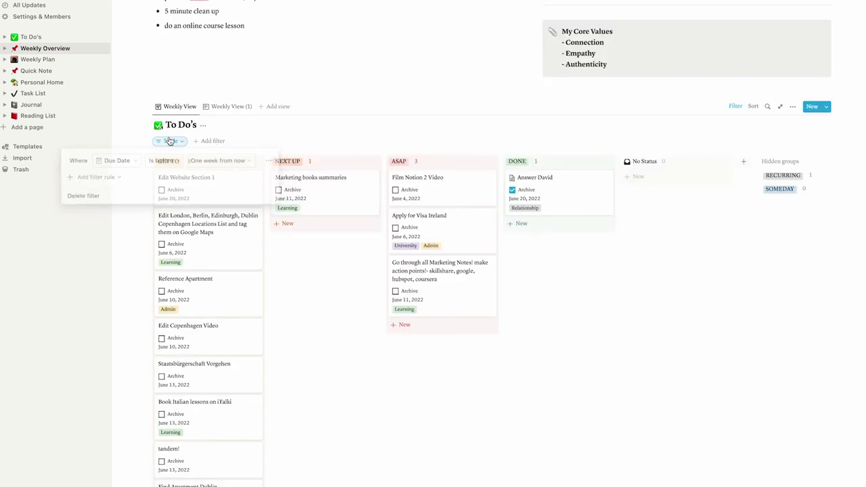
click(98, 176)
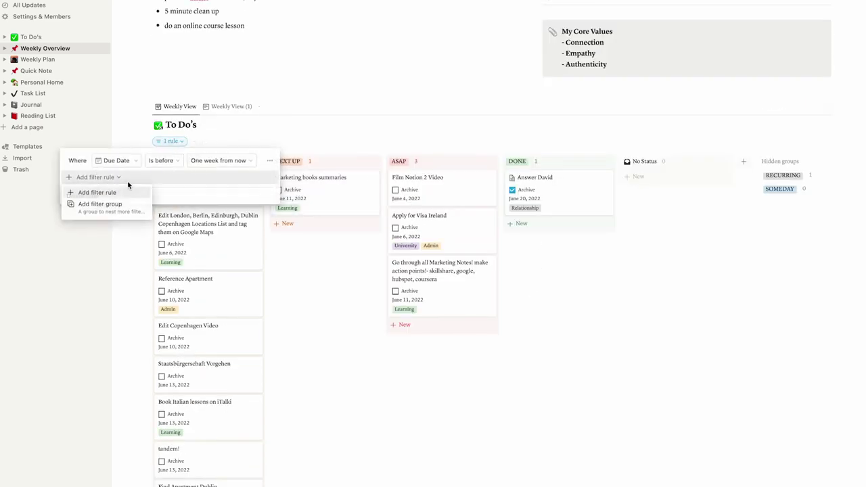
click(113, 192)
click(119, 178)
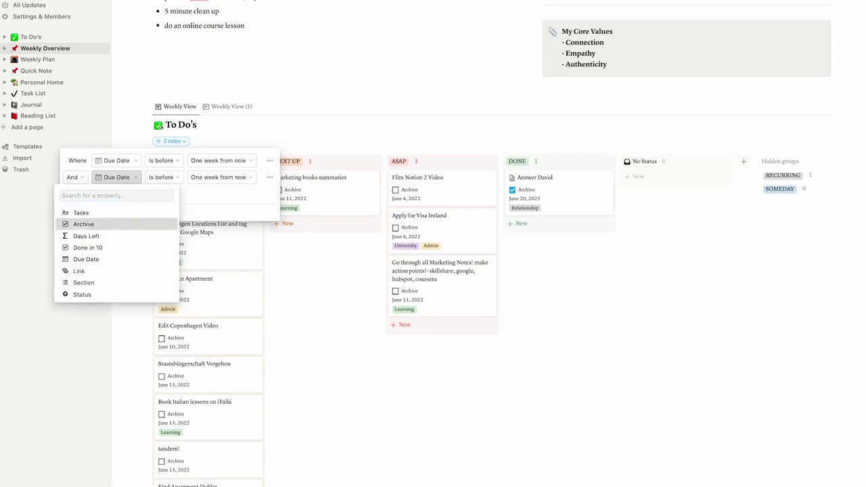
click(88, 224)
click(183, 180)
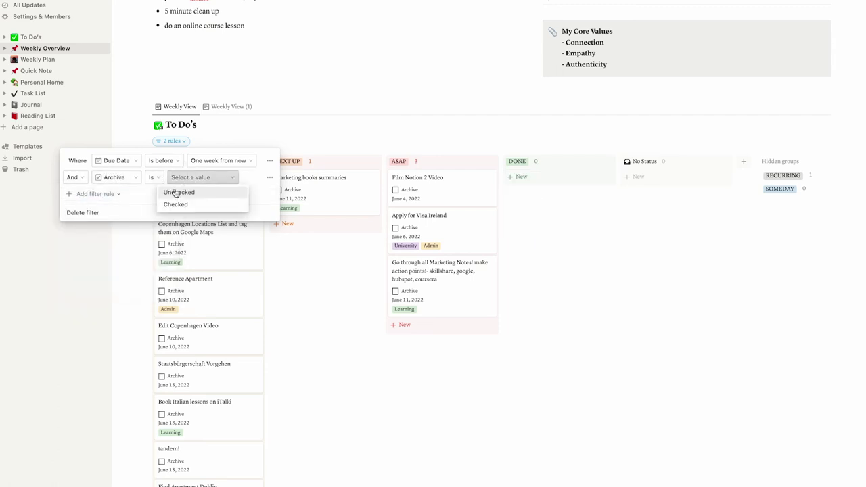
click(165, 193)
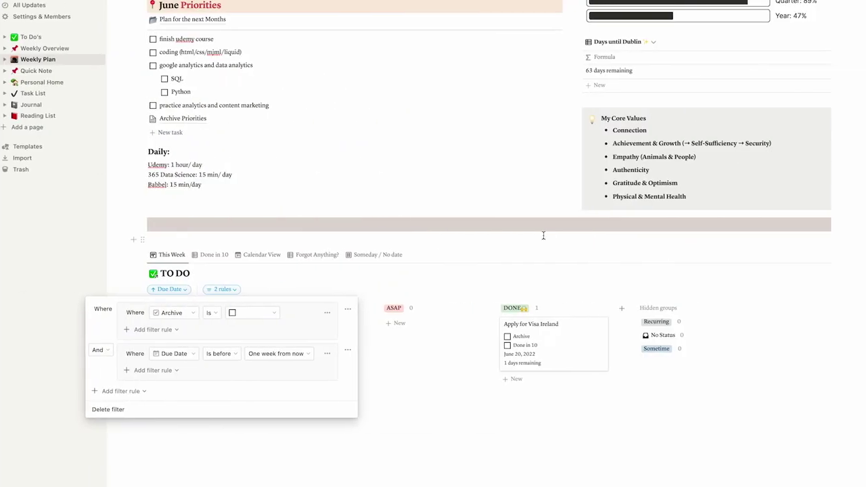
click(542, 236)
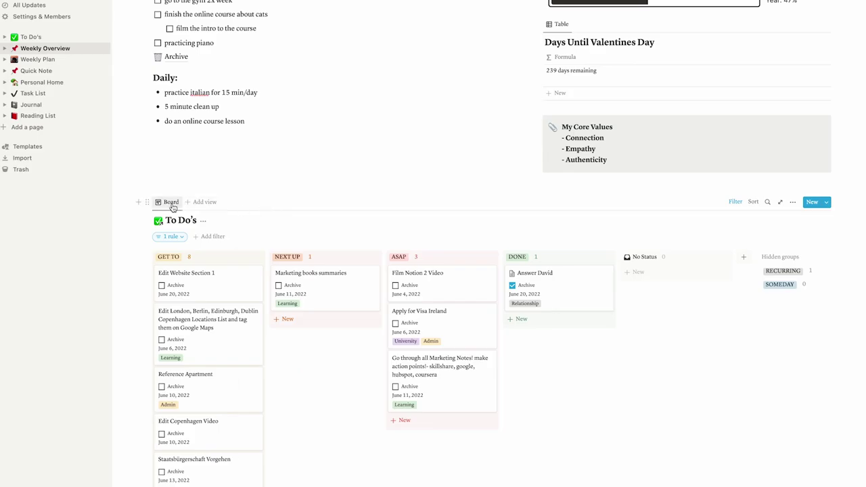
Rename the To Do's board view as Weekly View
click(173, 205)
click(187, 225)
text(Weekly View)
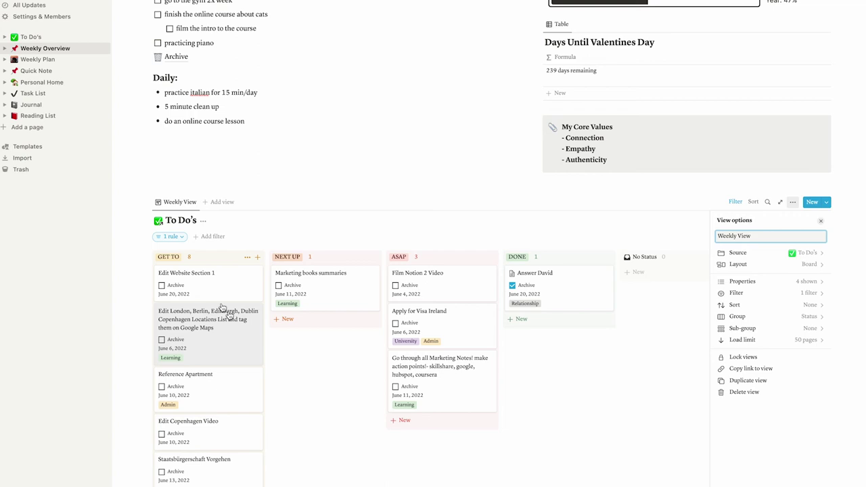
Duplicate the Weekly View and change the copy's layout to List
click(173, 208)
click(178, 203)
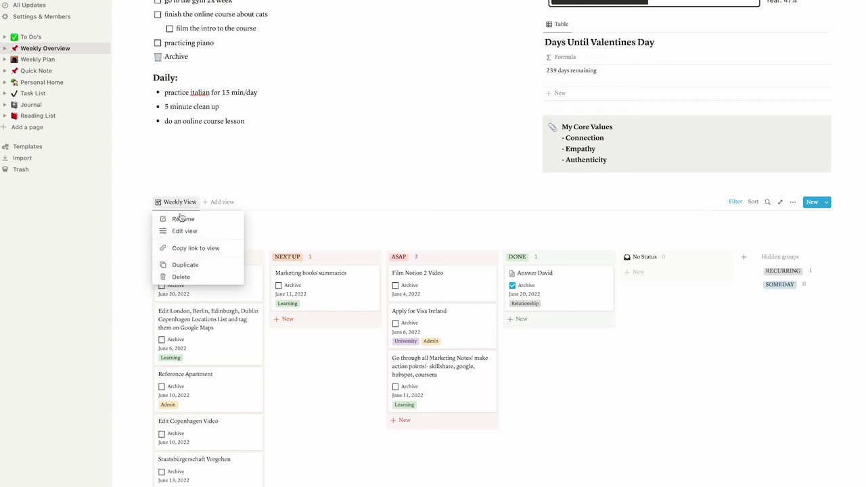
click(182, 264)
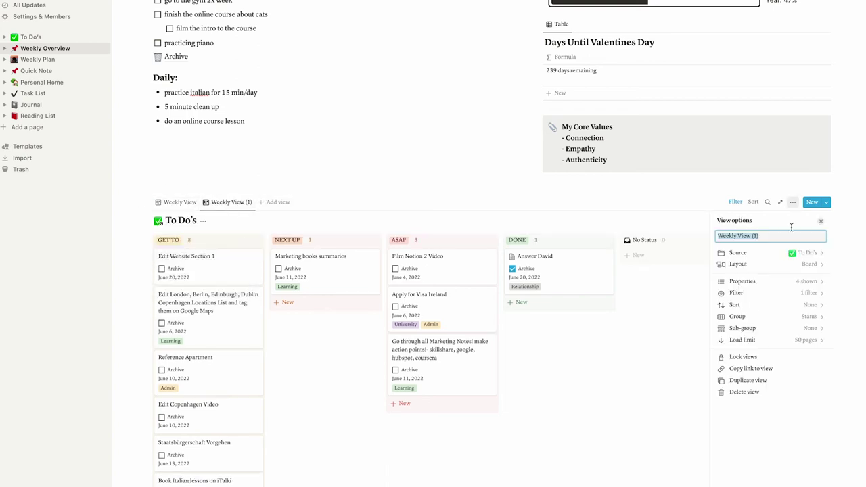
click(807, 269)
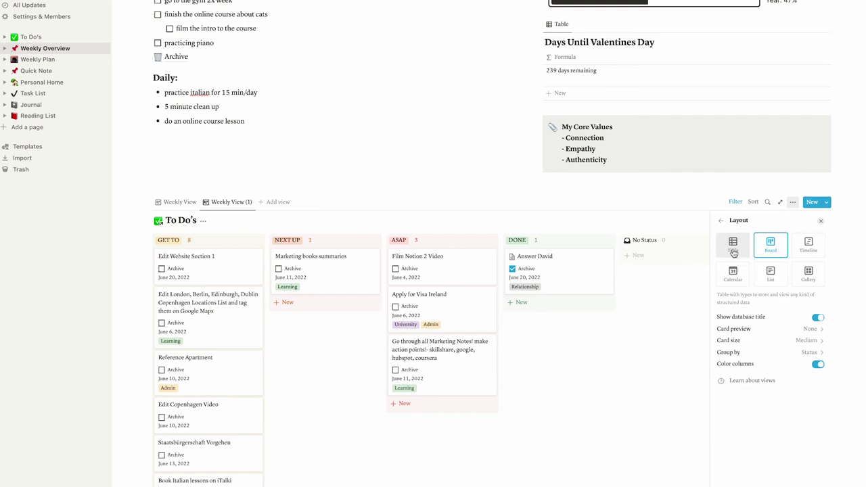
click(770, 273)
Add a second filter rule to the copied To Do's list view requiring that Archive is Unchecked
click(174, 236)
click(175, 236)
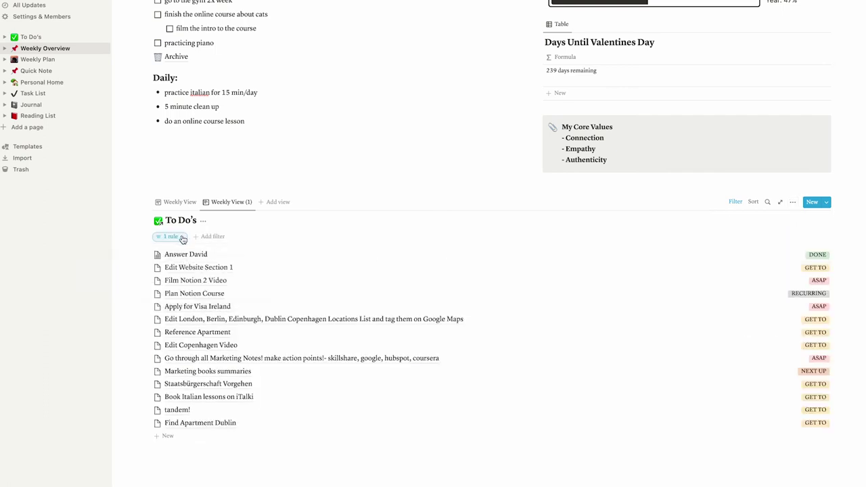
click(181, 236)
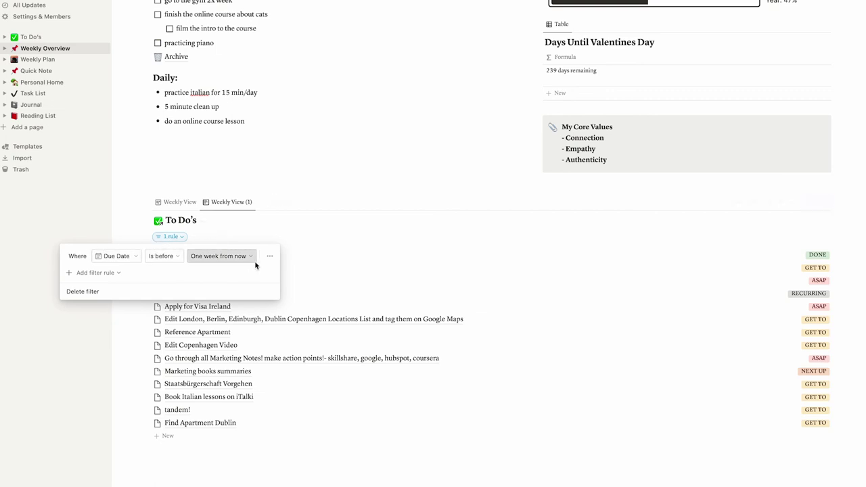
click(135, 273)
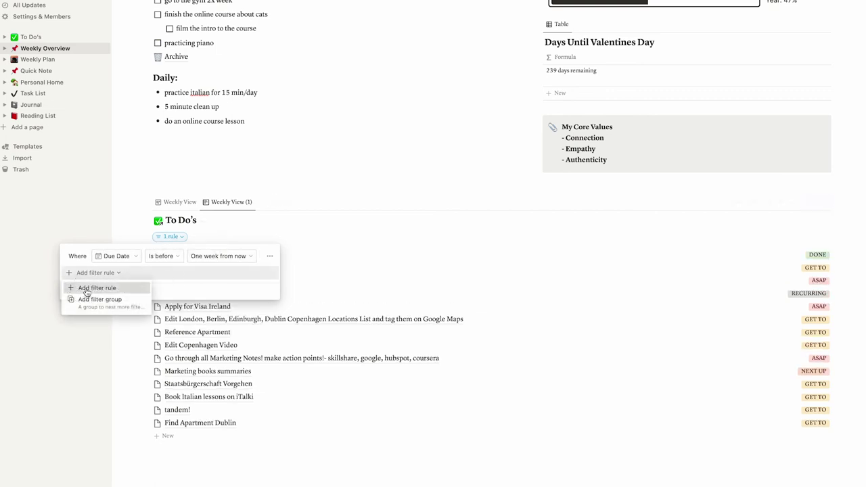
click(80, 288)
click(104, 274)
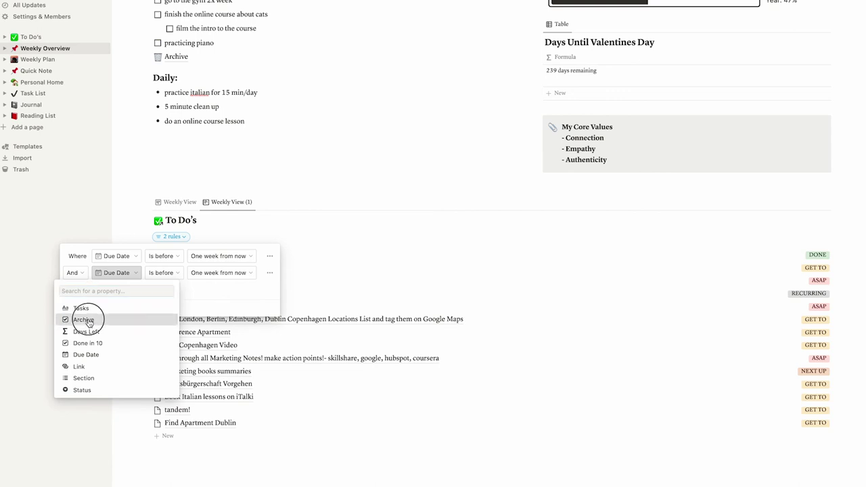
click(84, 316)
click(216, 271)
click(187, 293)
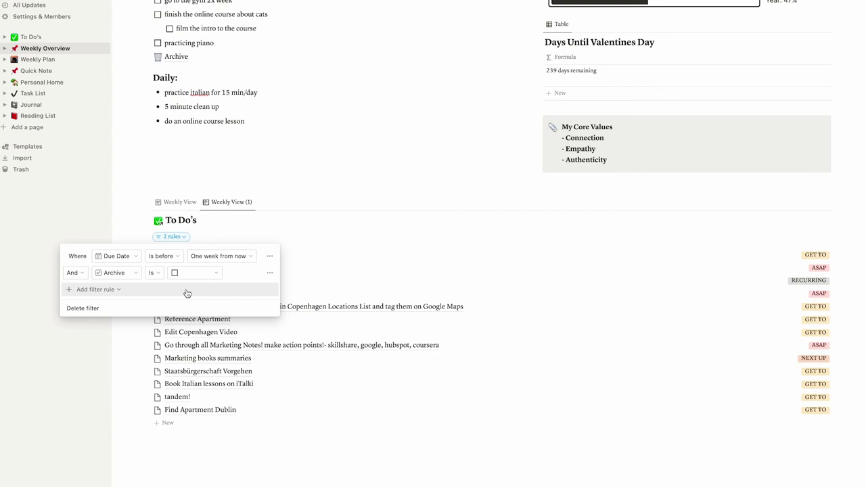
click(321, 215)
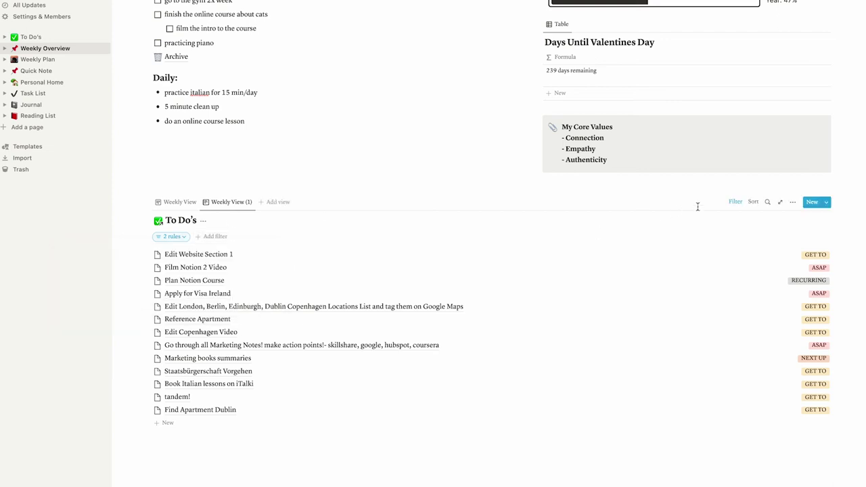
Sort the To Do's list view by Due Date in ascending order
click(752, 203)
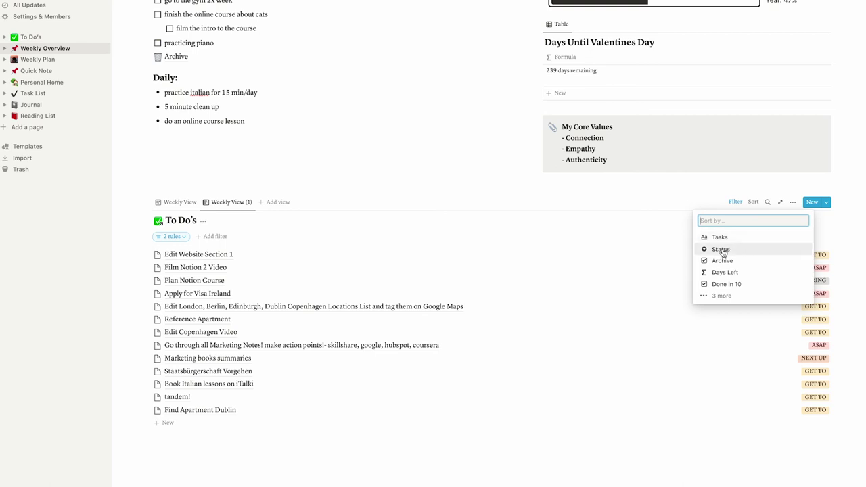
click(711, 295)
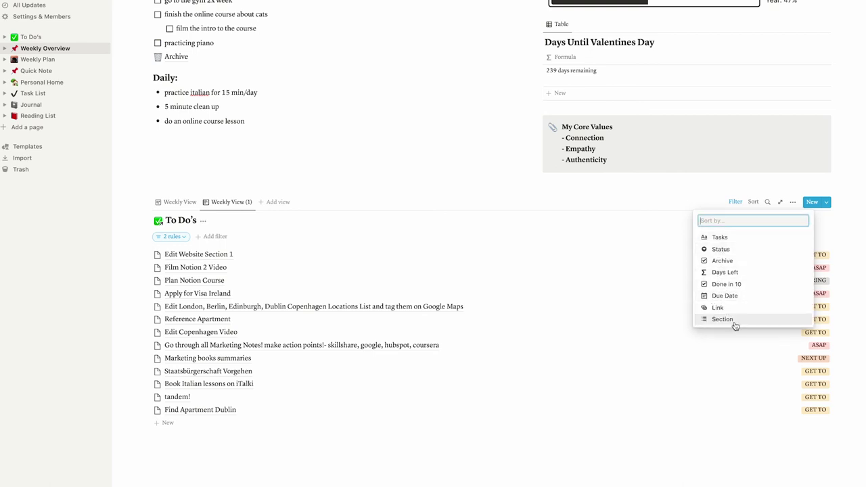
click(717, 299)
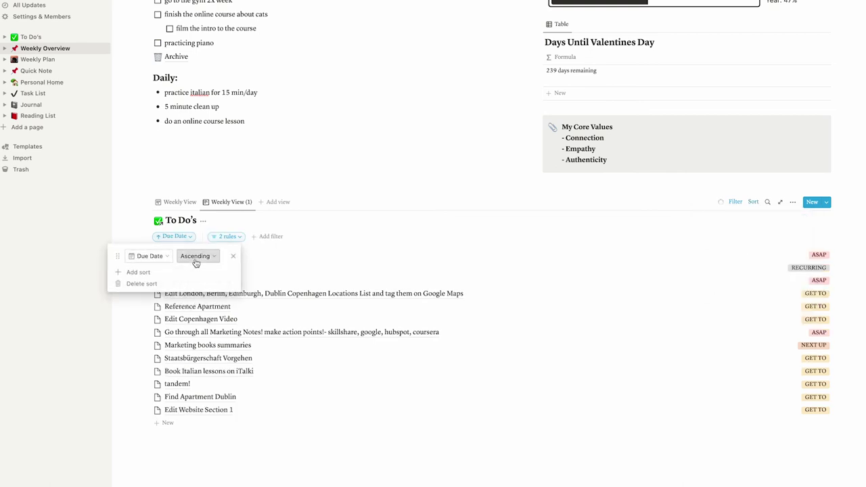
click(291, 243)
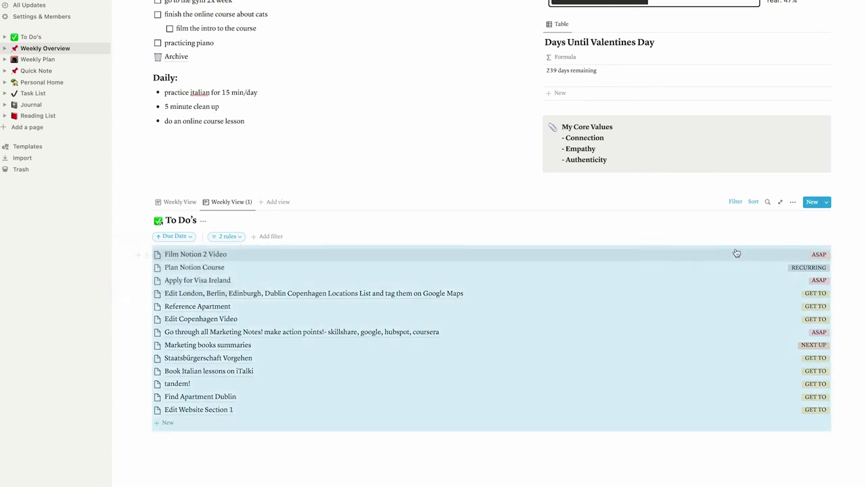
Show the Days Left and Due Date properties in the To Do's list view
click(791, 201)
click(742, 280)
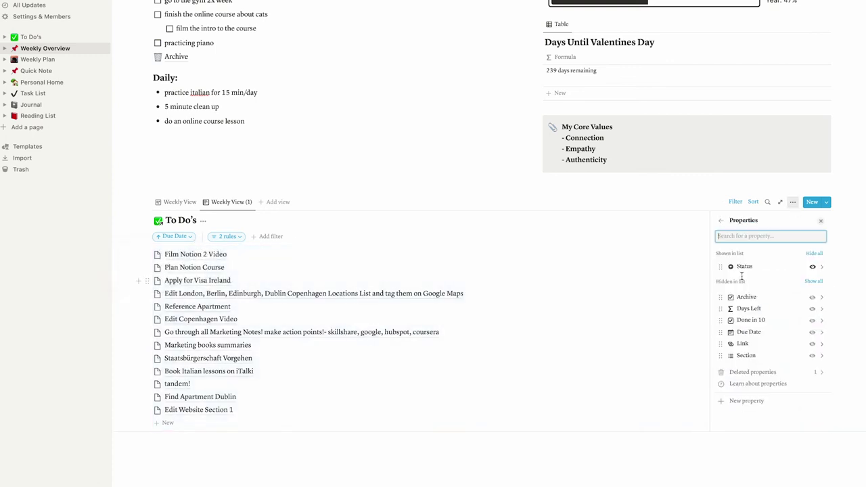
click(812, 308)
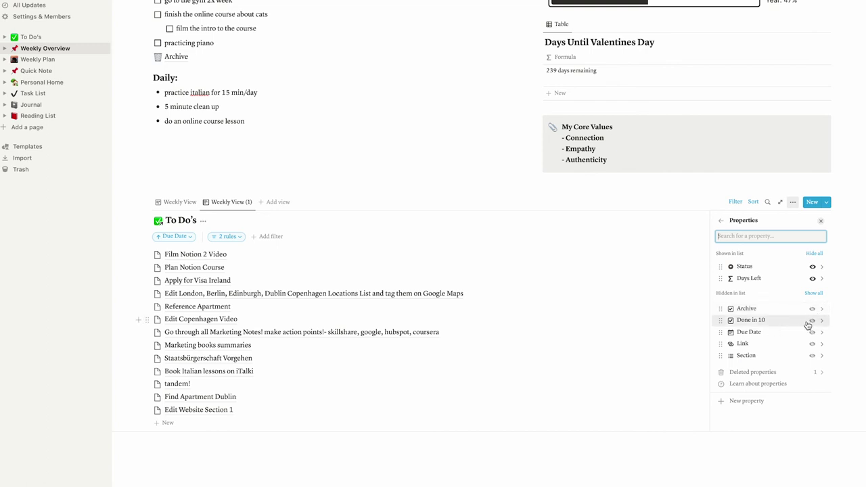
click(811, 332)
key(Escape)
click(293, 120)
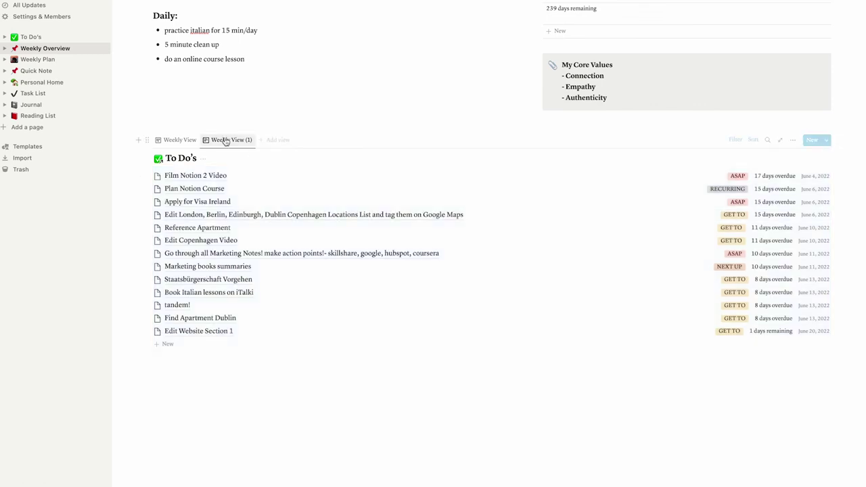
Rename the Weekly View (1) list view as Forgot Anything?
click(245, 140)
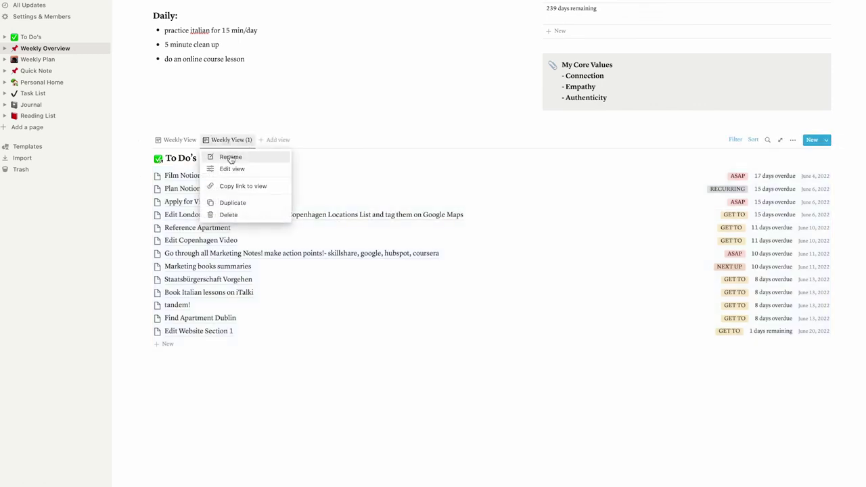
click(271, 169)
text(Fo)
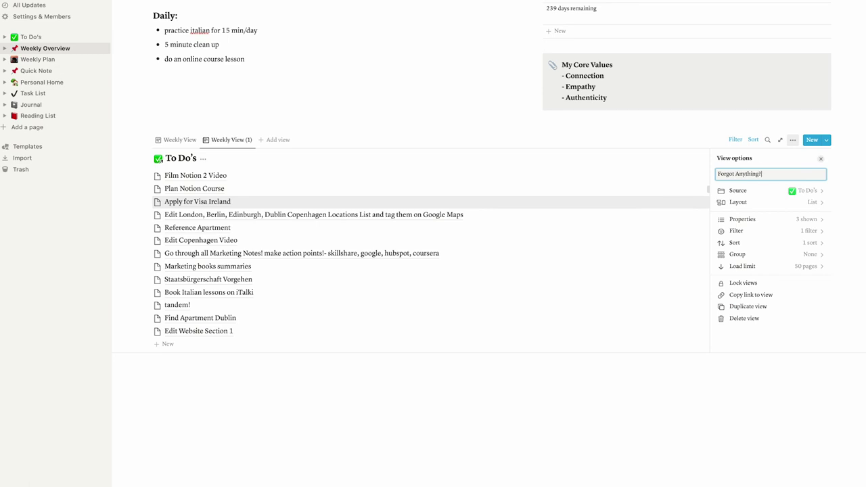
click(419, 80)
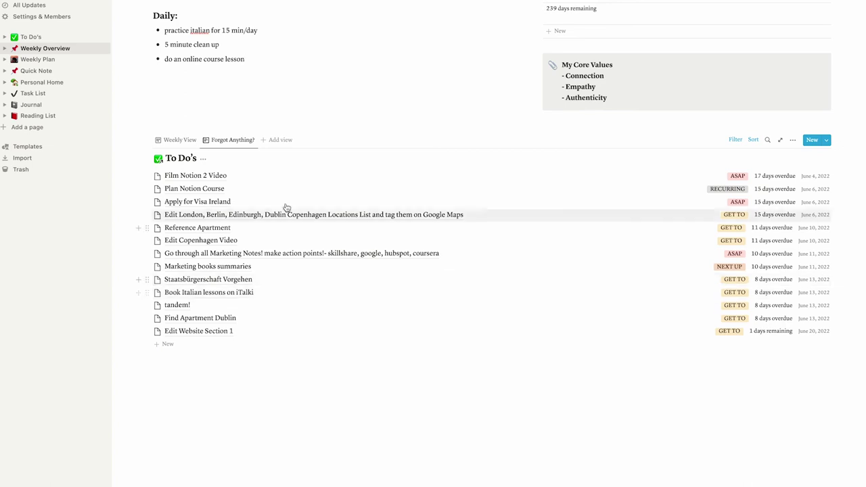
Open the Film Notion 2 Video task from the list and set its Due Date to June 27, 2022
click(239, 179)
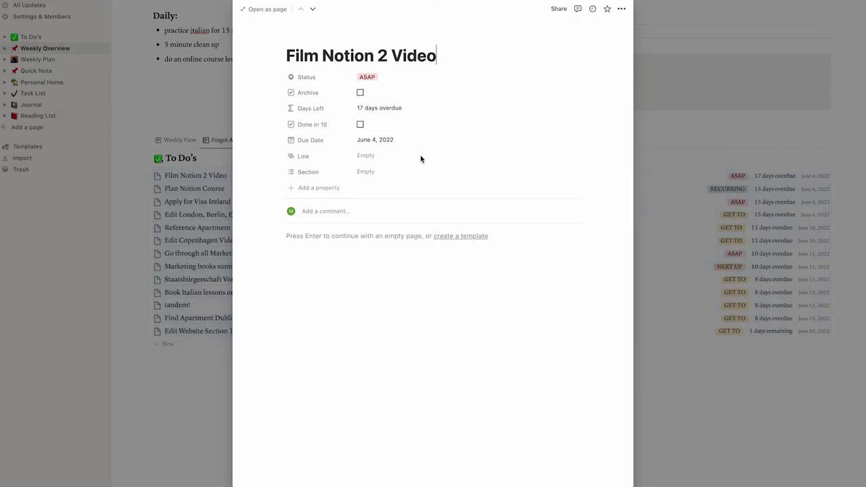
click(383, 143)
click(382, 250)
key(Escape)
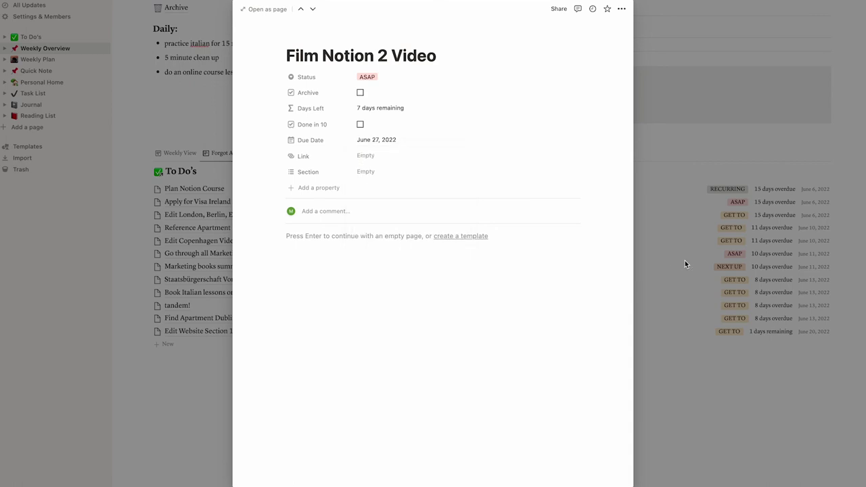
key(Escape)
Duplicate the Forgot Anything? view and change the copy's layout to Calendar
click(230, 153)
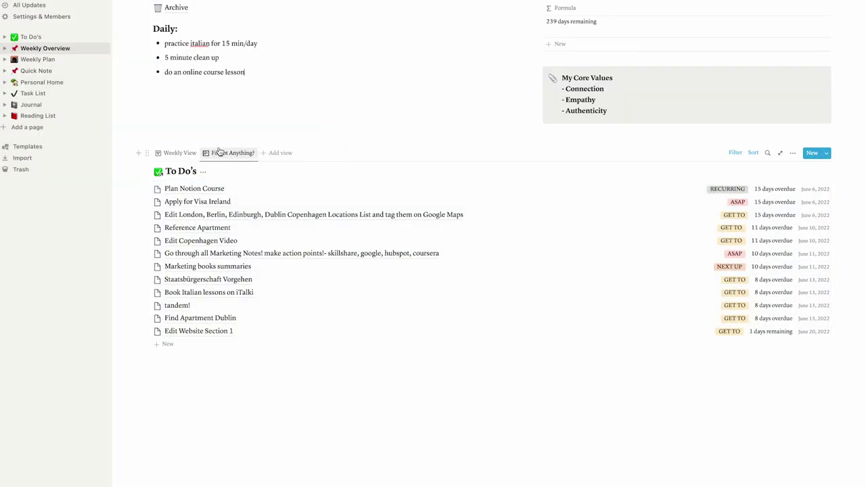
click(171, 154)
click(188, 153)
click(187, 152)
click(224, 154)
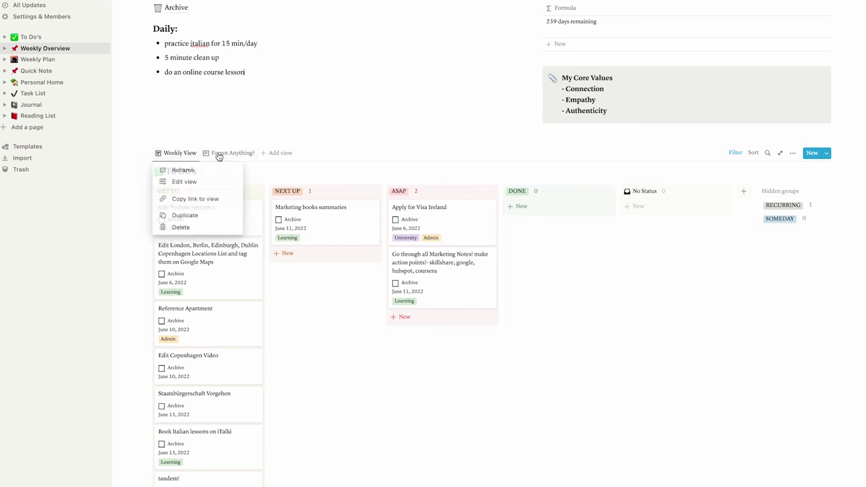
click(231, 153)
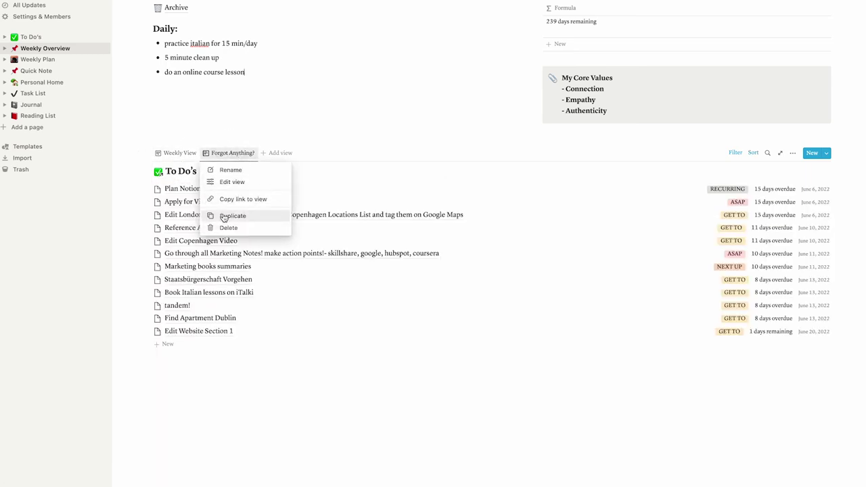
click(231, 215)
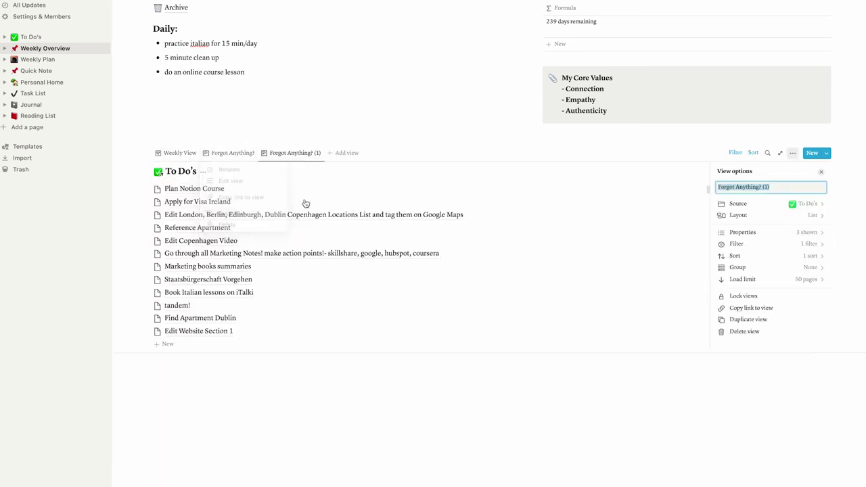
click(741, 215)
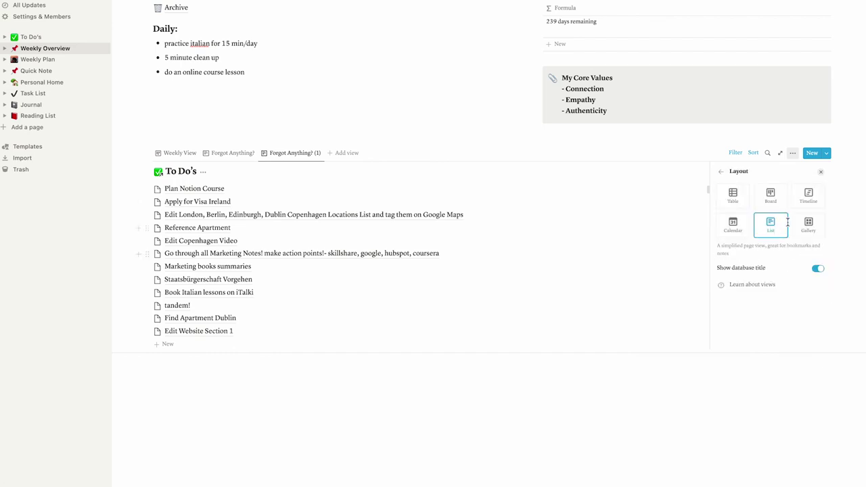
click(733, 225)
Rename the duplicated calendar-layout view as Calendar
click(721, 173)
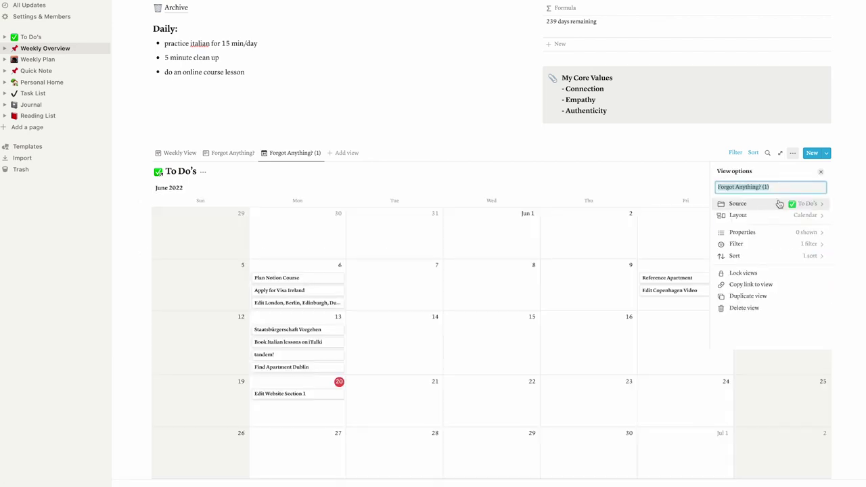
text(Cal)
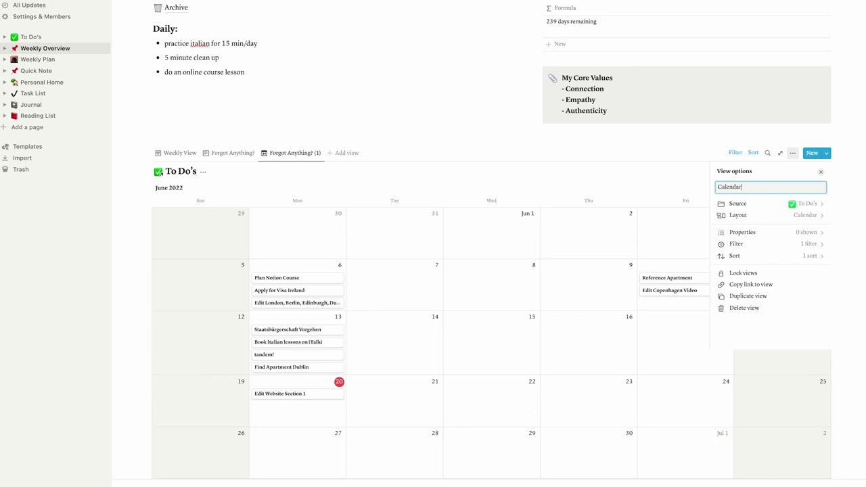
text(endar)
Remove the Due Date rule from the Calendar view's filter, keeping only the Archive is Unchecked rule
click(731, 153)
click(225, 187)
click(327, 207)
click(320, 224)
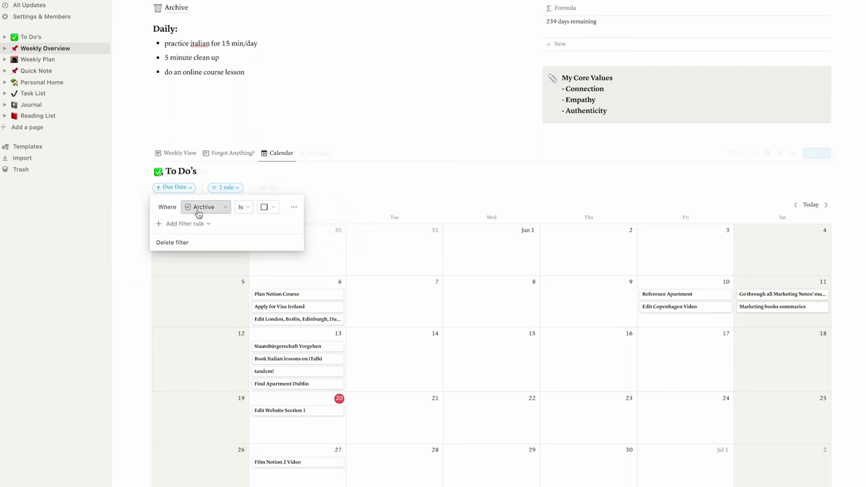
click(464, 162)
Show the Done in 10, Section and Status properties on the Calendar view's entries
scroll(521, 266, down, 2)
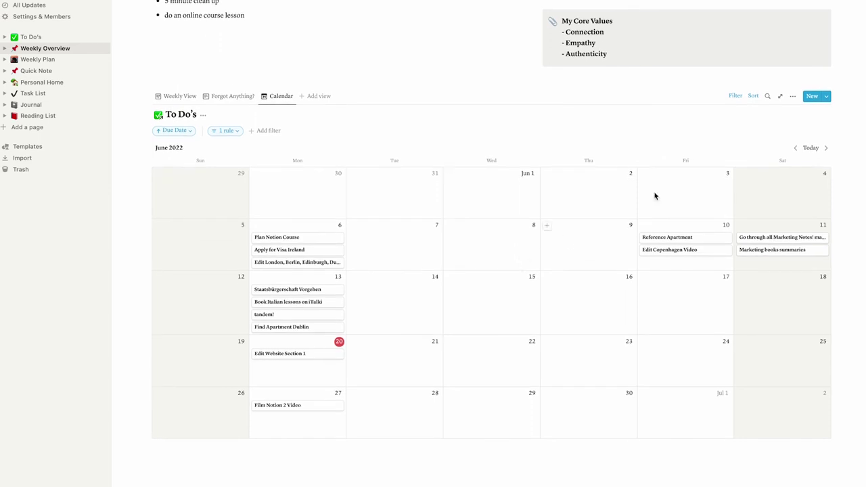
click(792, 96)
click(795, 162)
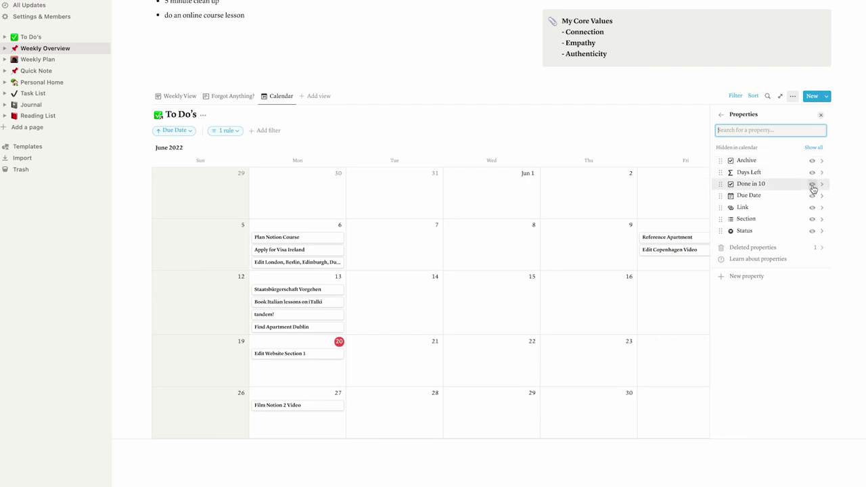
click(812, 185)
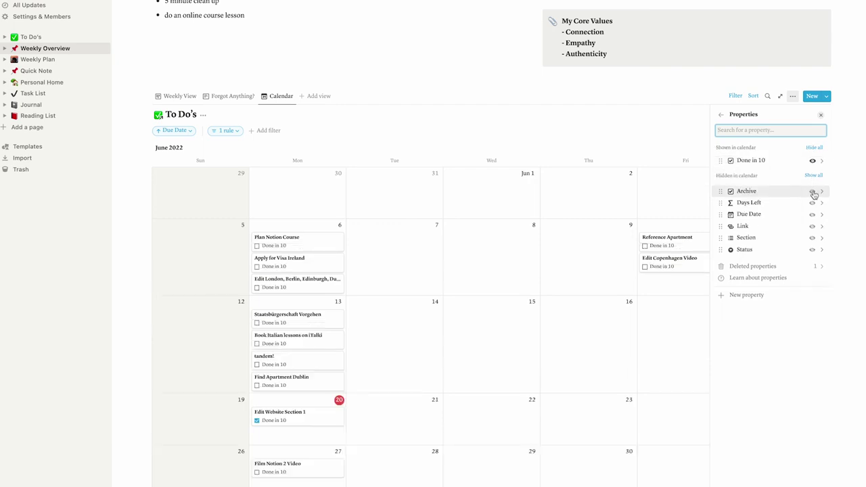
click(813, 237)
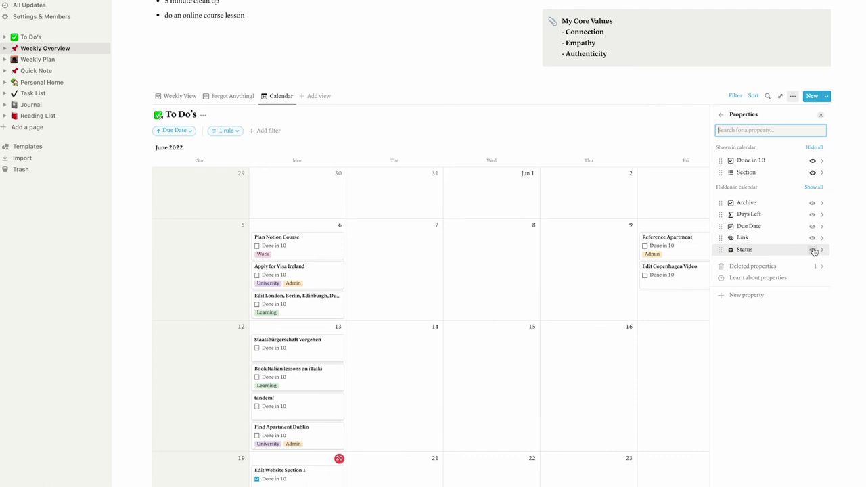
click(812, 250)
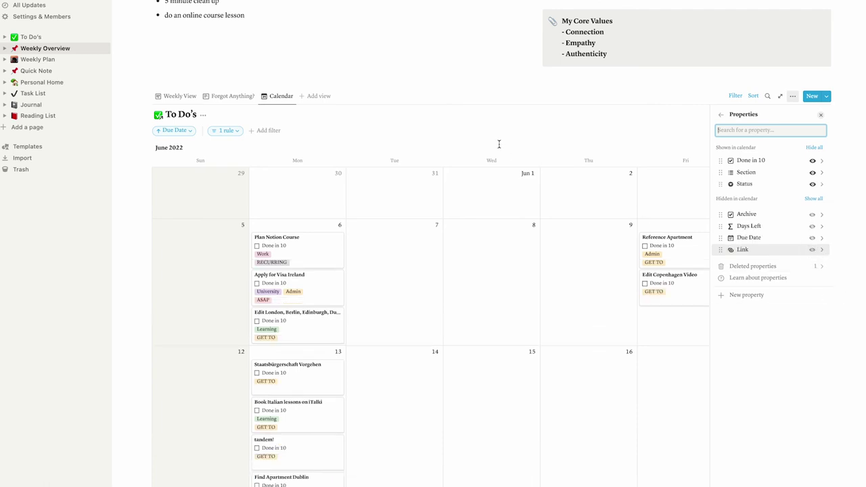
click(494, 106)
Open the Edit Website Section 1 task on June 20 in the calendar and mark it as archived
scroll(545, 223, down, 2)
scroll(545, 222, down, 3)
scroll(545, 222, up, 5)
scroll(545, 222, down, 3)
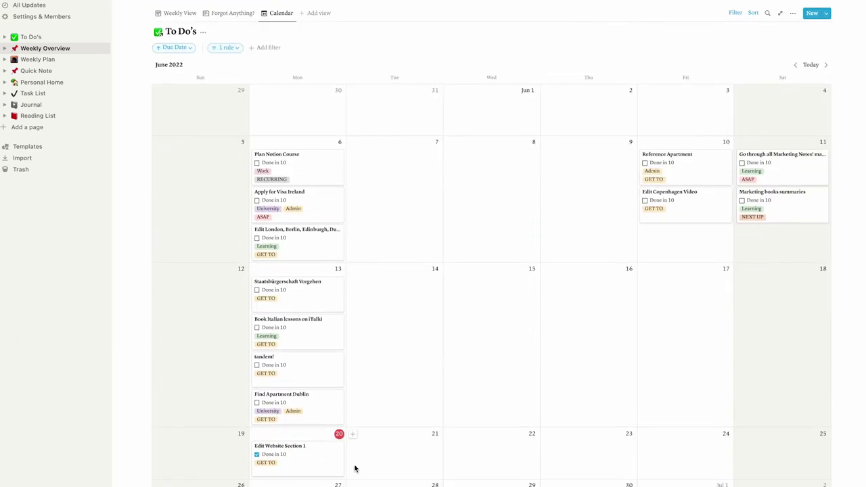
scroll(282, 382, down, 2)
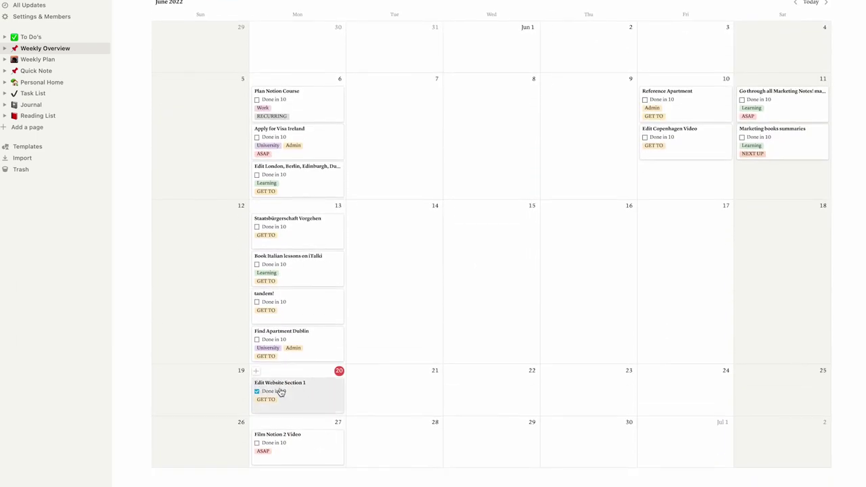
click(282, 392)
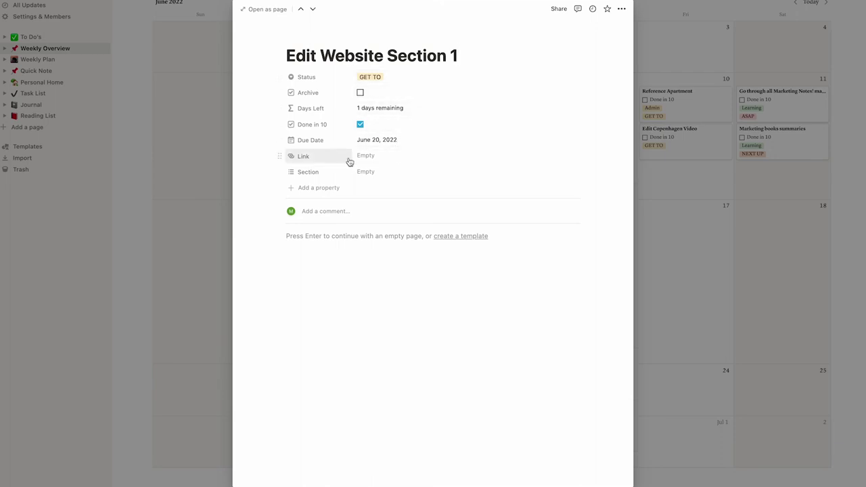
click(360, 92)
click(727, 239)
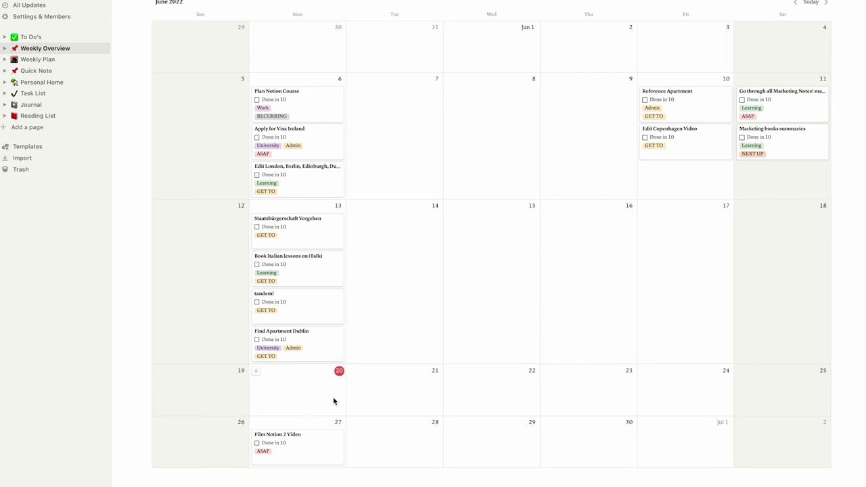
Duplicate the Forgot Anything? view of the To Do's database and rename the copy Someday / No date
scroll(313, 150, up, 3)
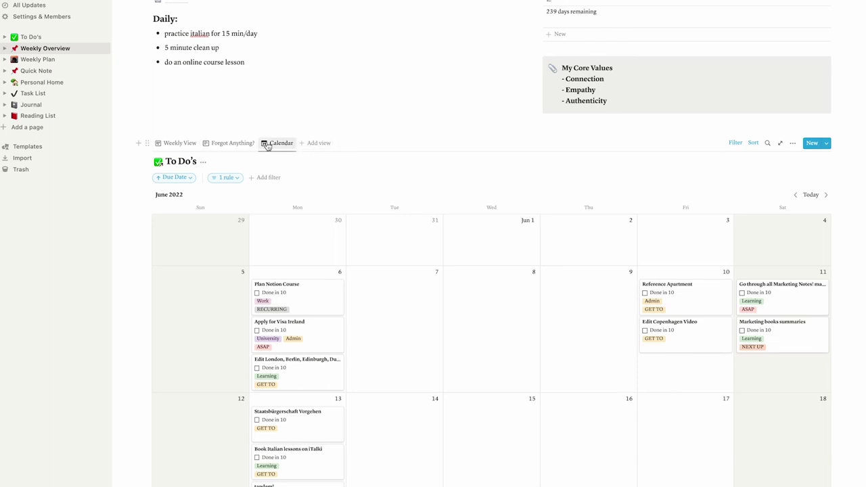
click(232, 143)
click(217, 175)
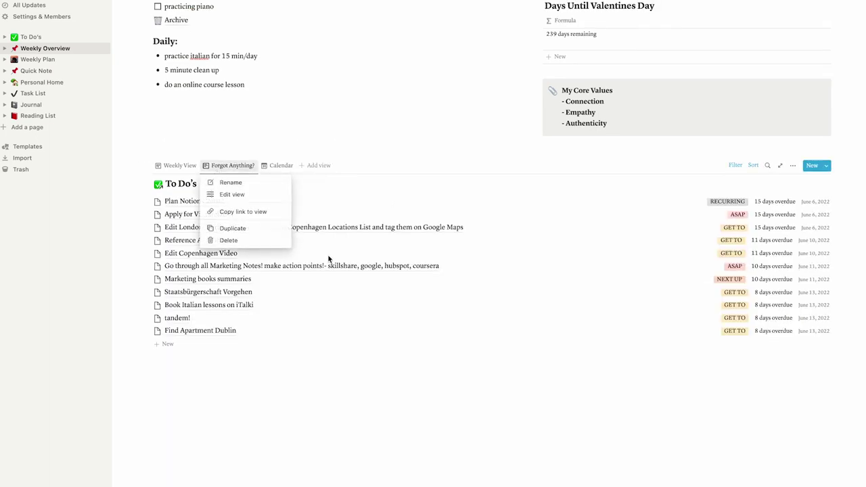
click(232, 228)
click(333, 165)
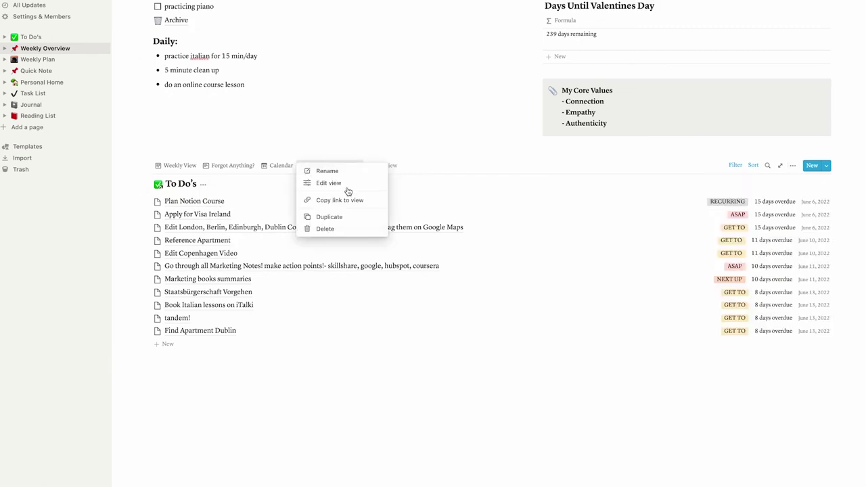
click(331, 170)
text(Someday /)
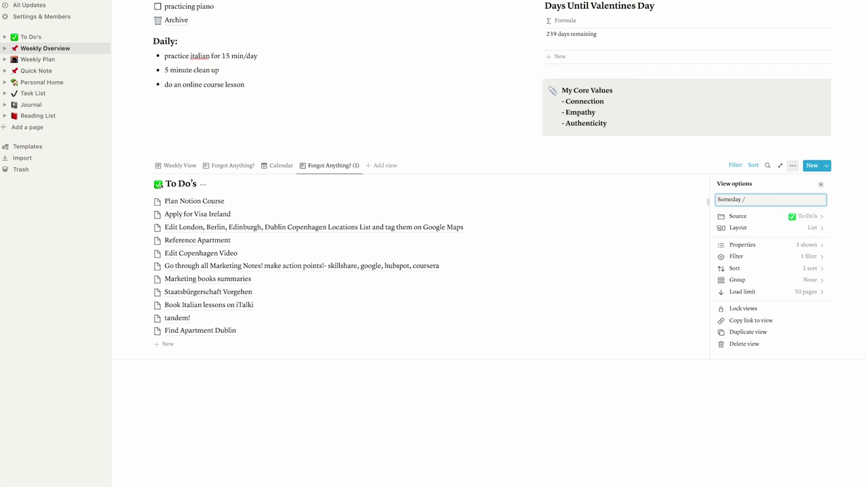
text( No date)
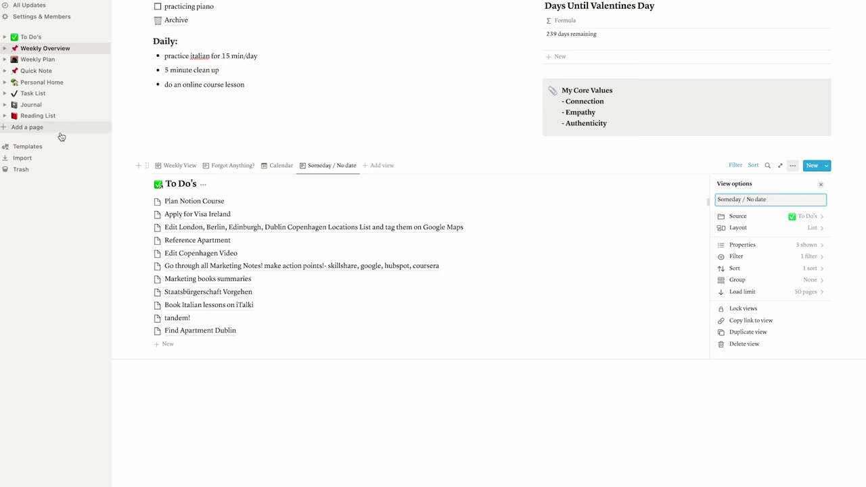
Change the Someday / No date view to the Table layout and remove its Due Date sort
click(763, 226)
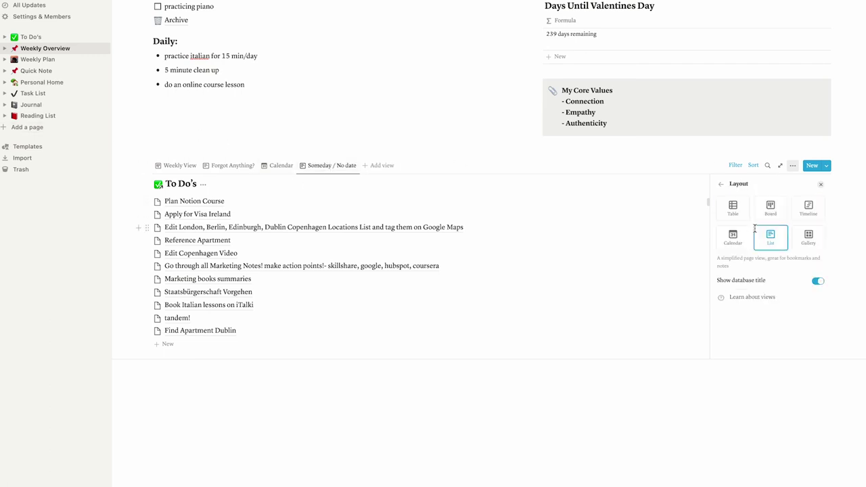
click(729, 213)
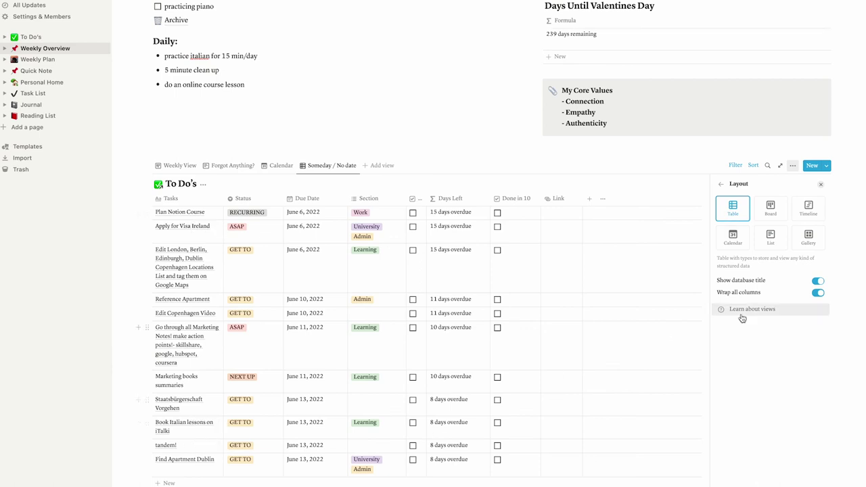
click(734, 166)
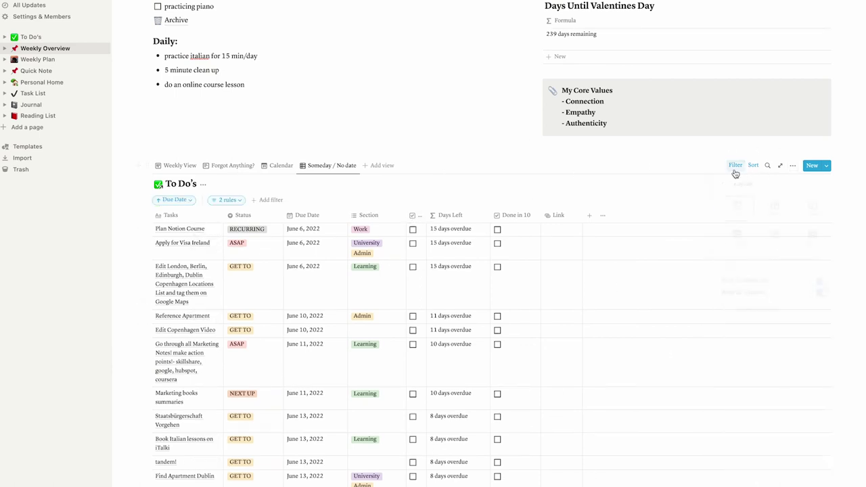
click(178, 199)
click(230, 217)
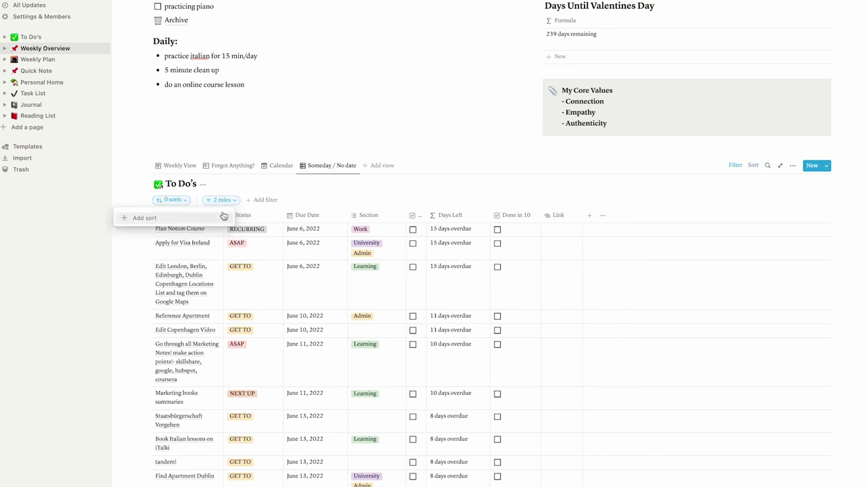
click(188, 193)
Remove the Due Date rule from the Someday / No date view's filter
click(171, 200)
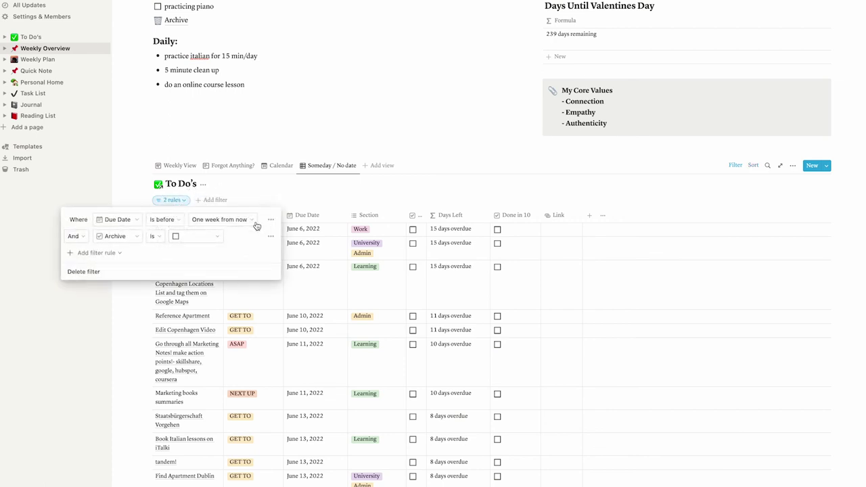
click(270, 223)
click(262, 234)
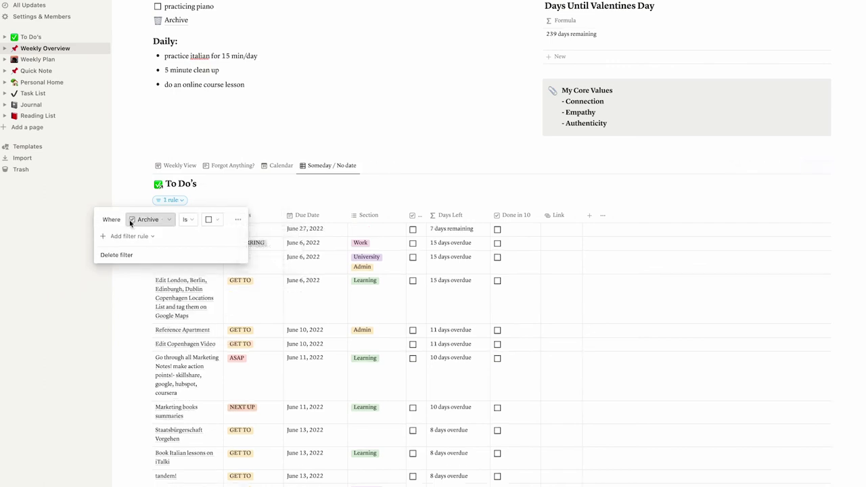
Change the remaining Archive filter rule of the Someday / No date view to Status is SOMEDAY
click(145, 219)
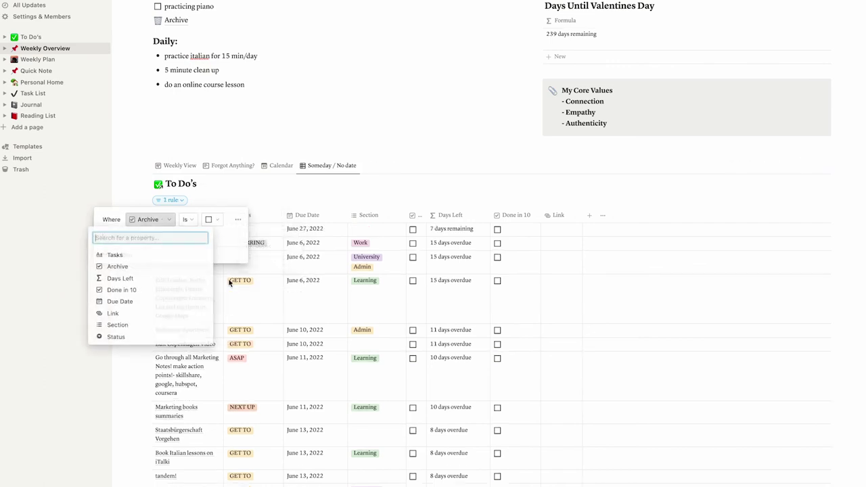
click(114, 336)
click(223, 220)
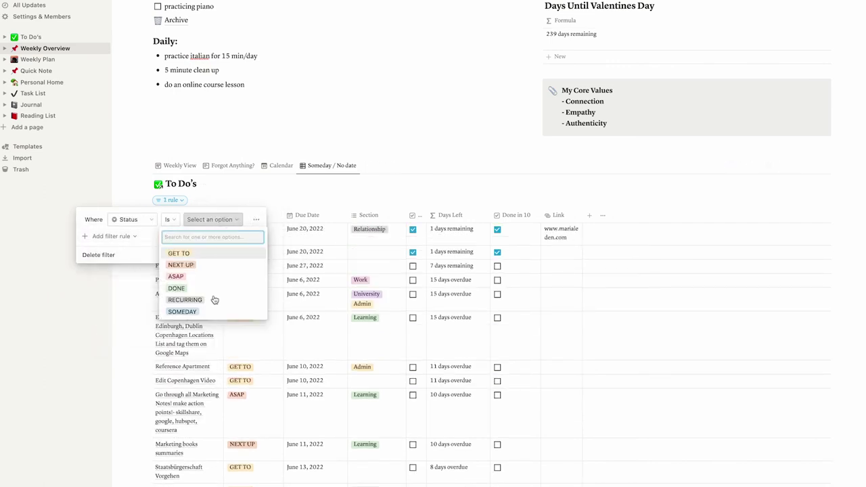
click(215, 311)
click(462, 224)
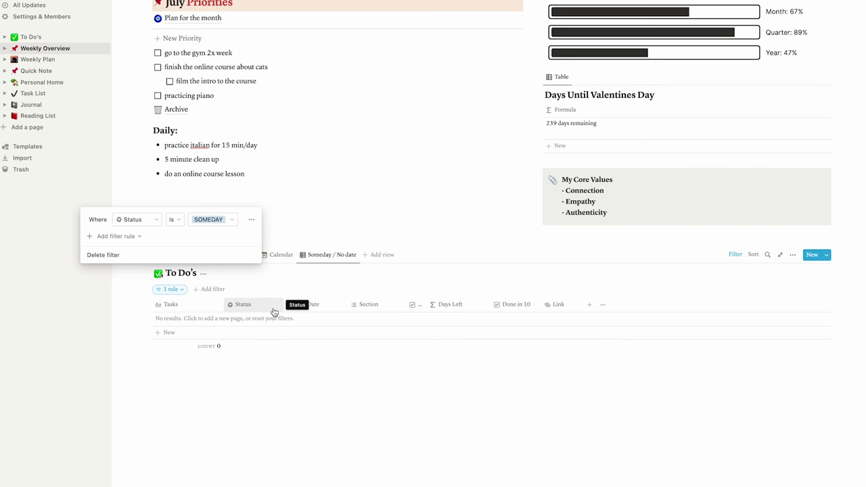
click(449, 240)
Examine the Weekly Overview page's layout and the coloured divider bar above the TO DO database on the Weekly Plan page
scroll(449, 240, up, 5)
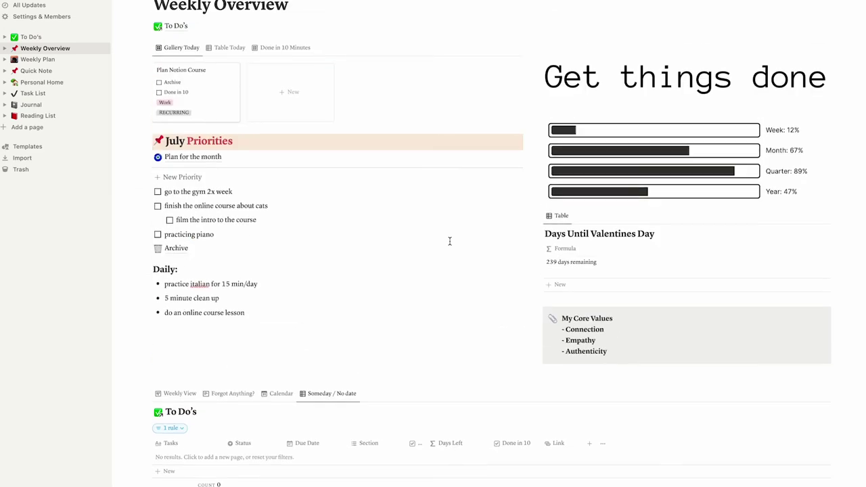
scroll(449, 241, down, 5)
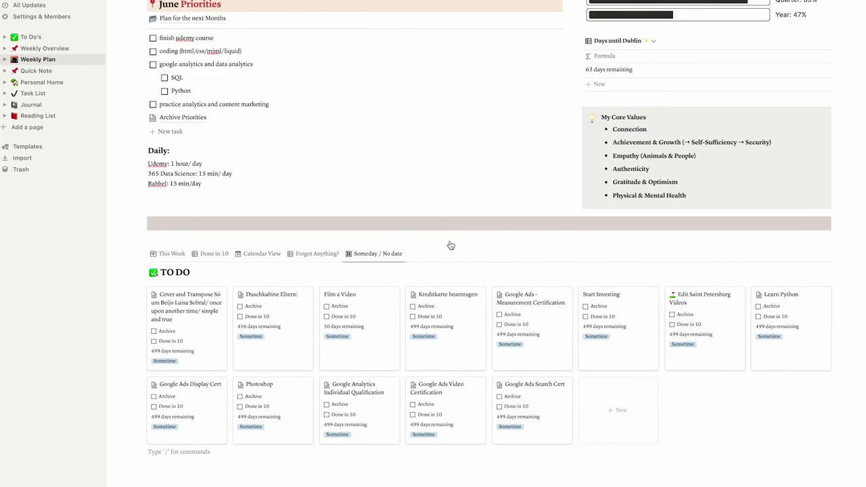
click(400, 230)
click(390, 197)
click(387, 224)
click(379, 196)
click(406, 227)
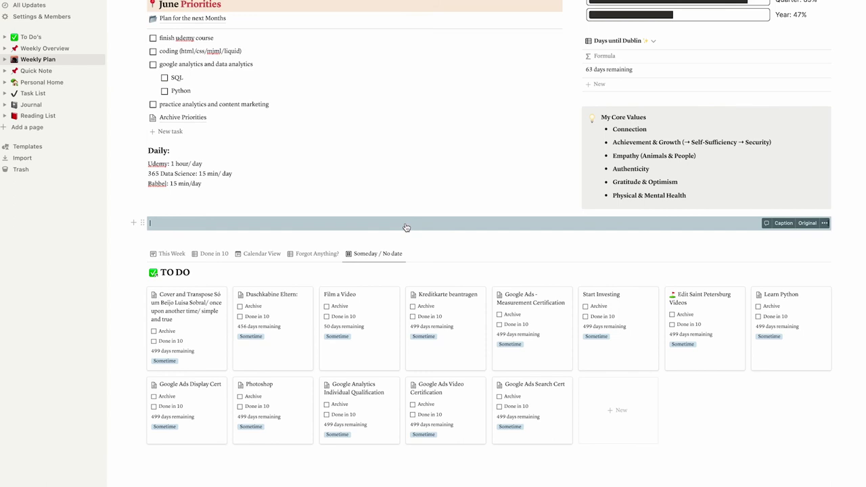
key(Return)
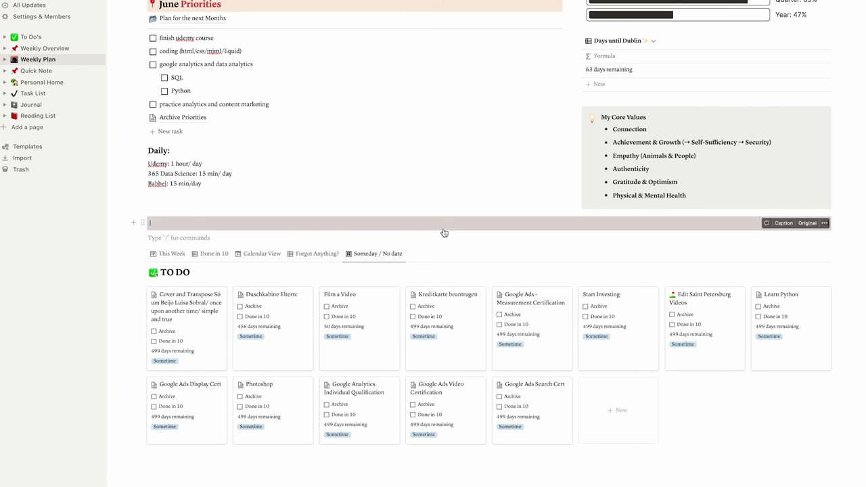
scroll(165, 228, up, 8)
scroll(276, 198, down, 10)
scroll(276, 203, up, 7)
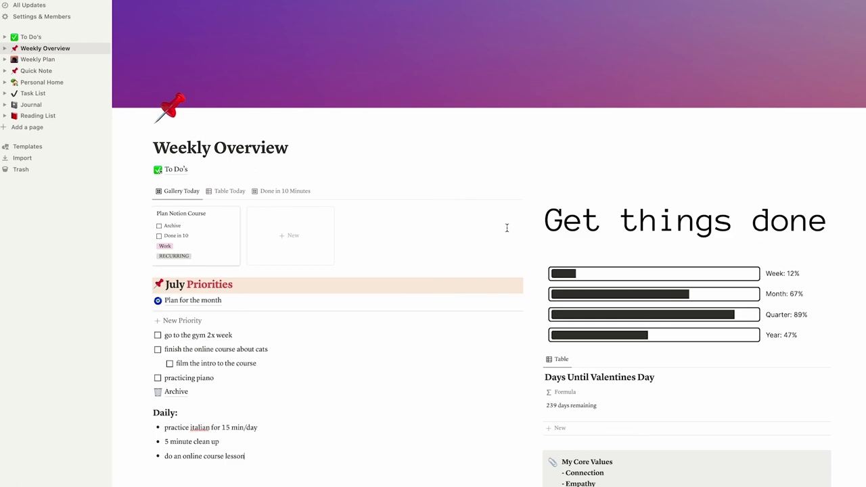